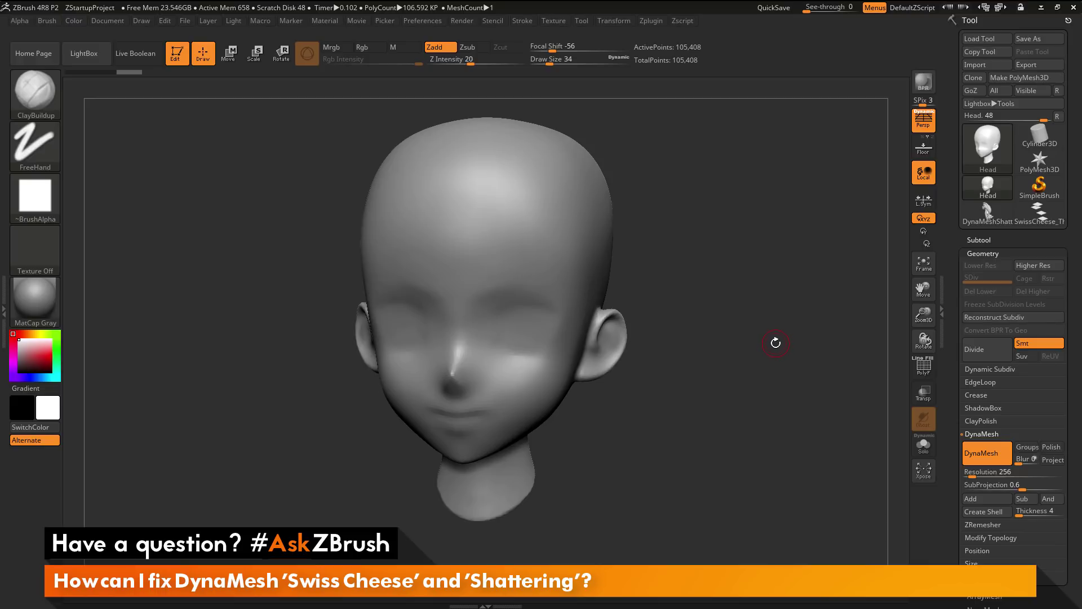
Carve deep into the inner ear with the ClayBuildup brush and re-DynaMesh the head at resolution 256.
drag(772, 343, 763, 363)
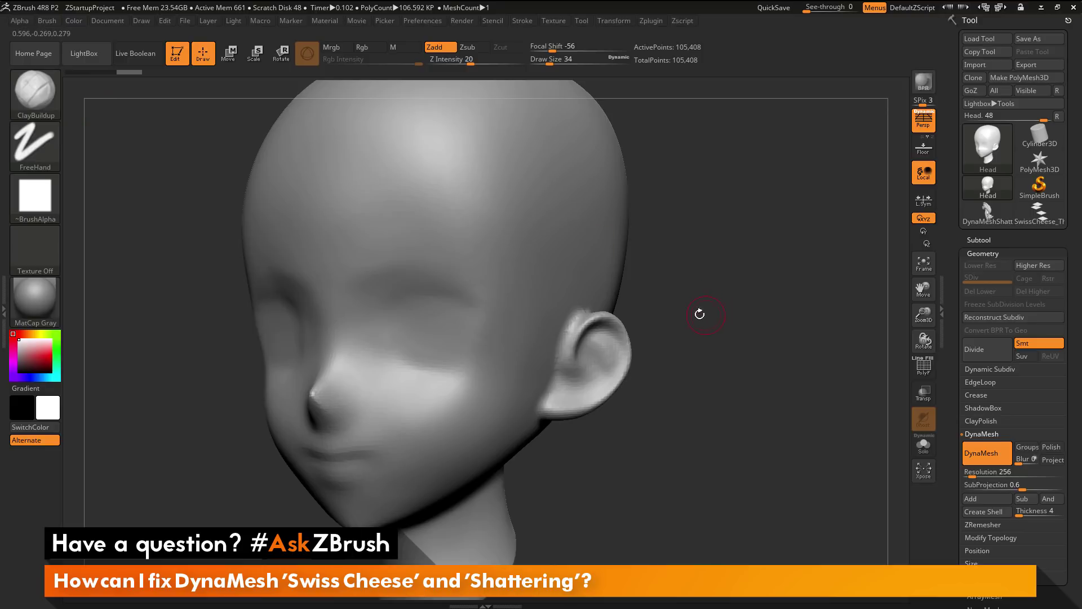
mouse_move(601, 358)
mouse_down()
mouse_move(583, 355)
mouse_move(603, 372)
mouse_move(614, 360)
mouse_move(586, 394)
mouse_move(618, 359)
mouse_move(614, 333)
mouse_move(604, 355)
mouse_up()
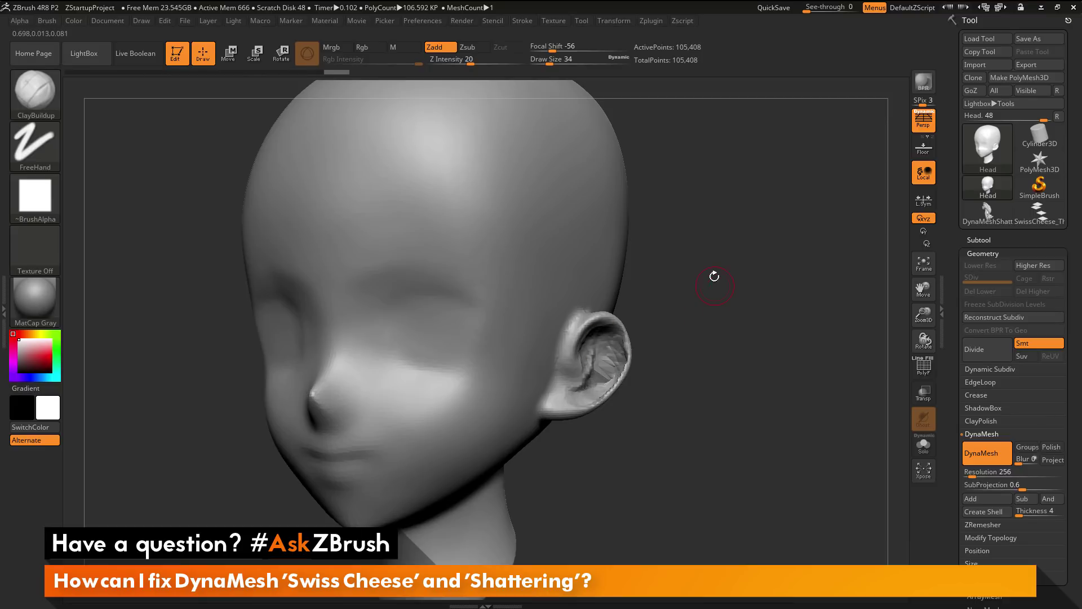
ctrl+drag(716, 256, 740, 386)
drag(723, 361, 756, 356)
drag(606, 369, 599, 388)
ctrl+drag(684, 279, 703, 357)
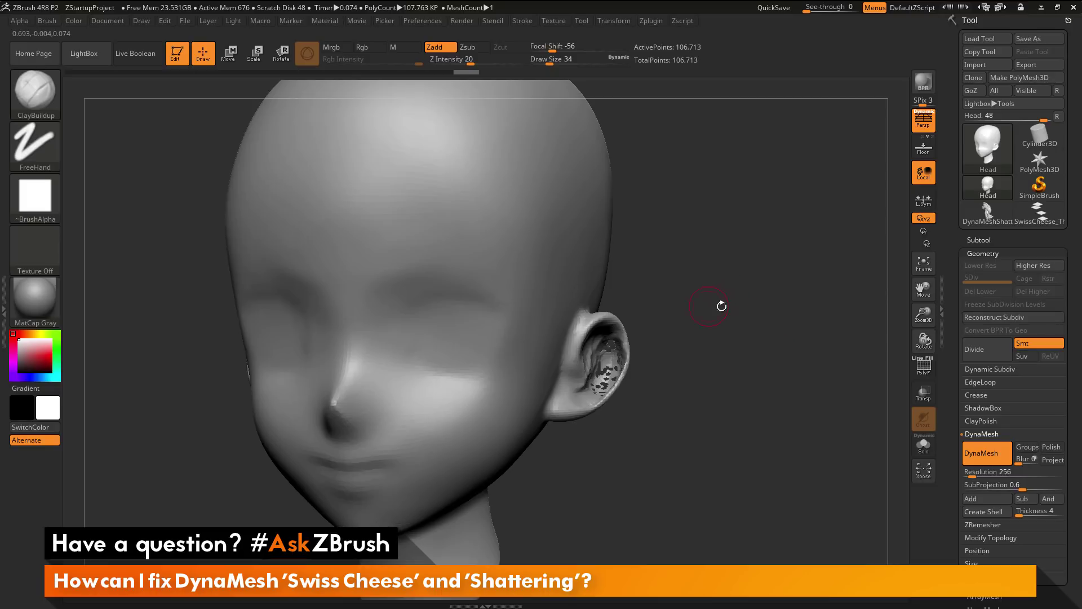
Inspect the damaged ear from front and back, and set the DynaMesh resolution to 1024.
drag(720, 304, 757, 337)
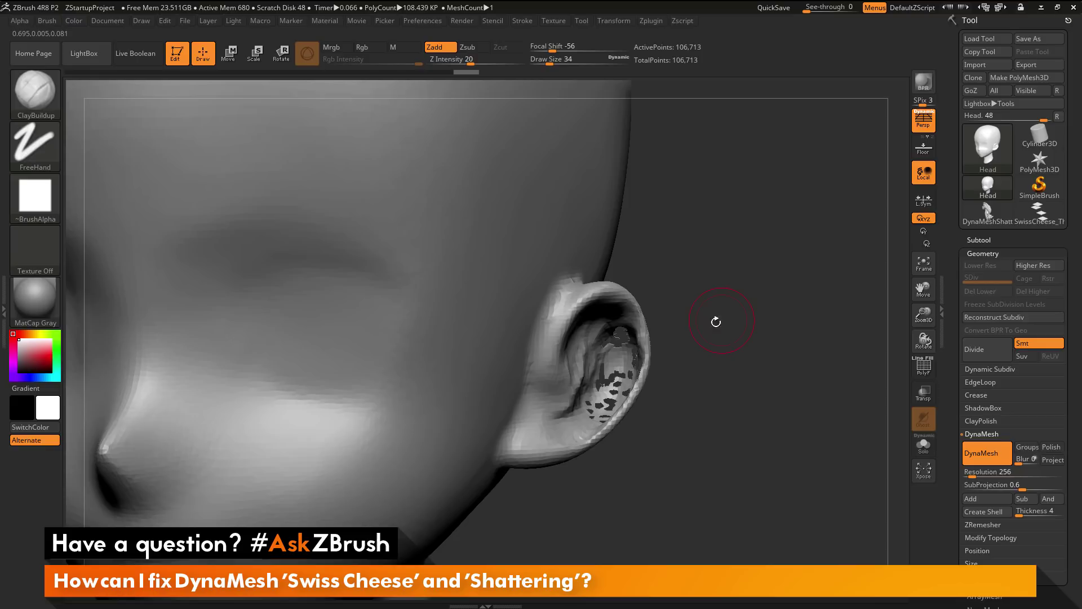
drag(746, 326, 679, 342)
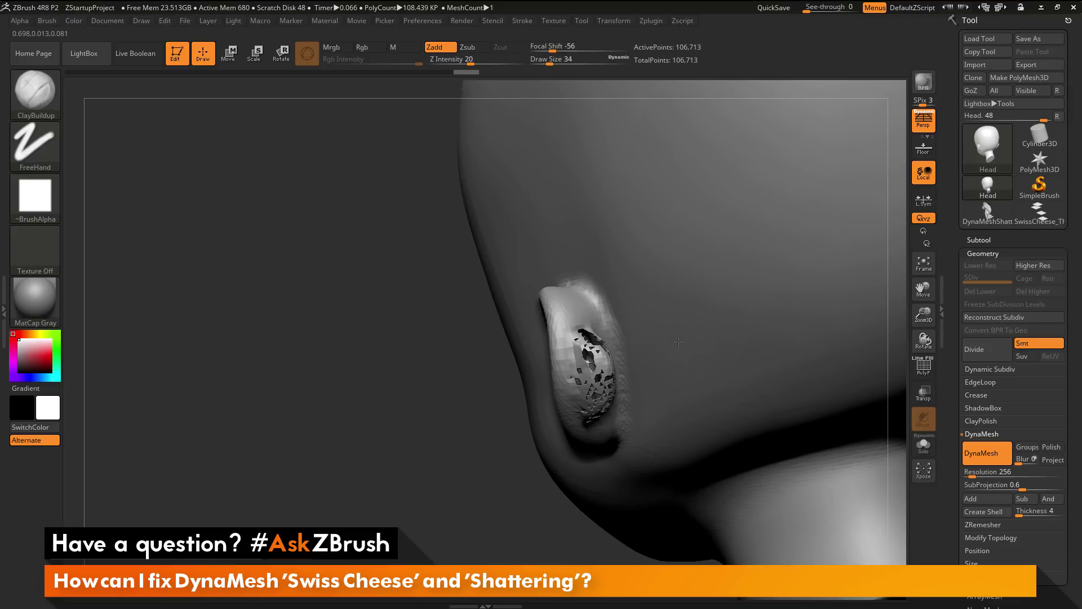
right_drag(678, 341, 684, 343)
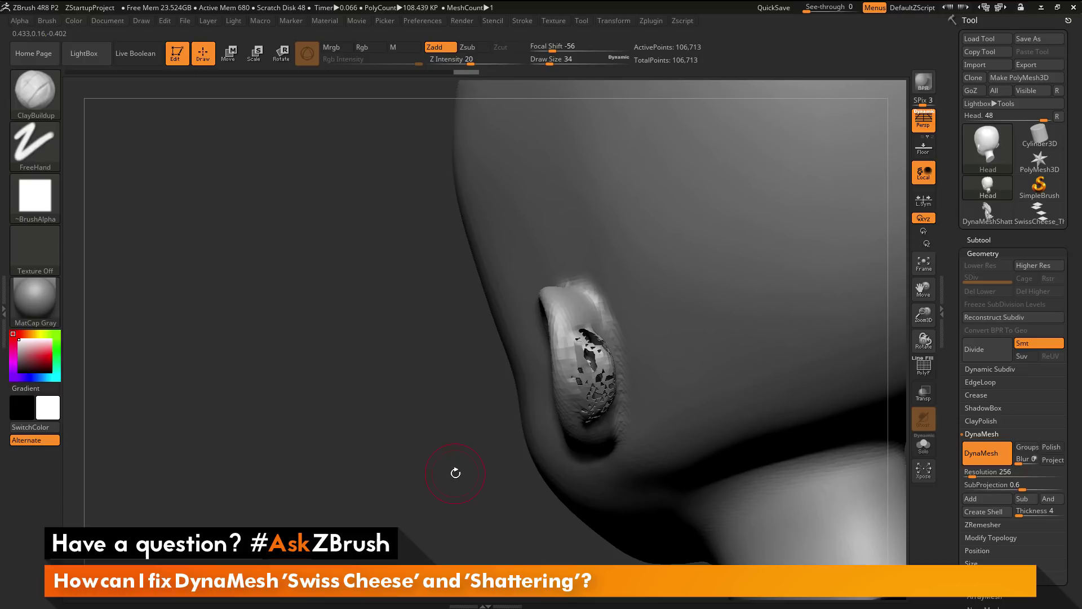
mouse_move(456, 472)
mouse_down()
mouse_move(519, 474)
mouse_move(519, 437)
mouse_up()
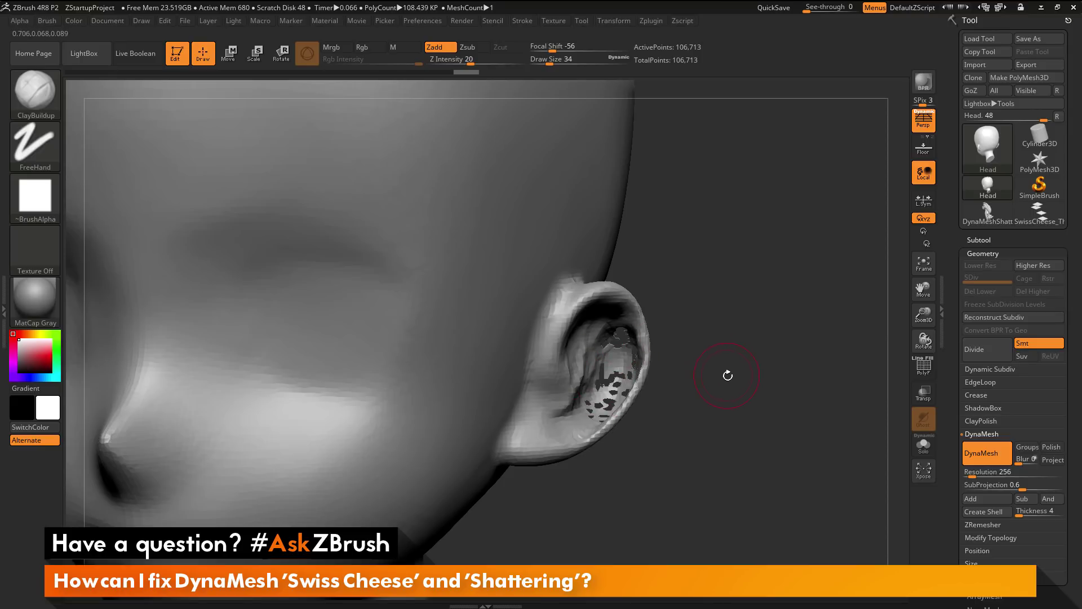
key(f)
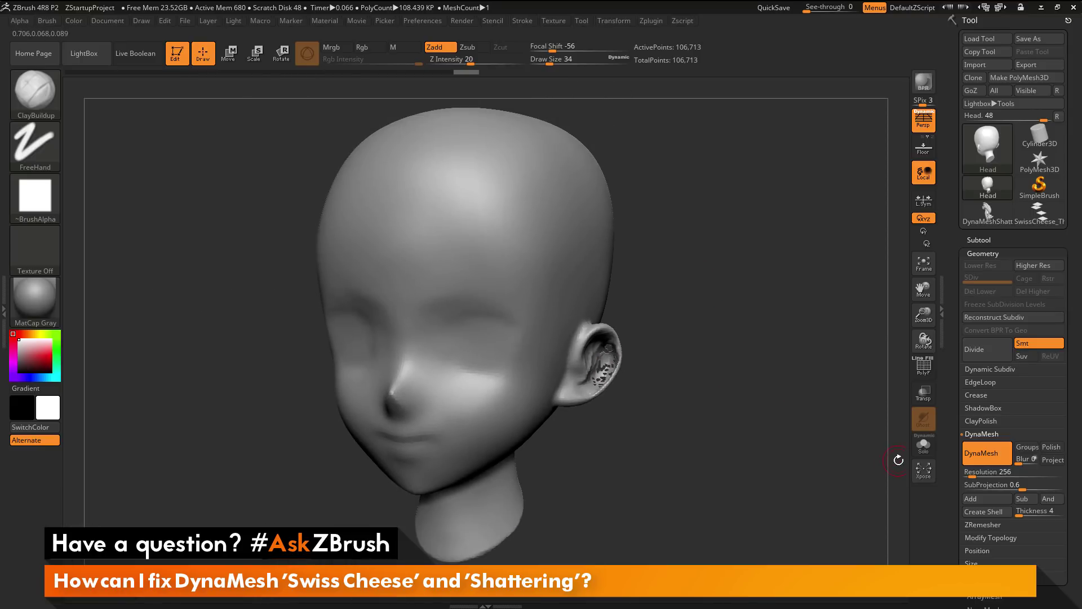
click(971, 473)
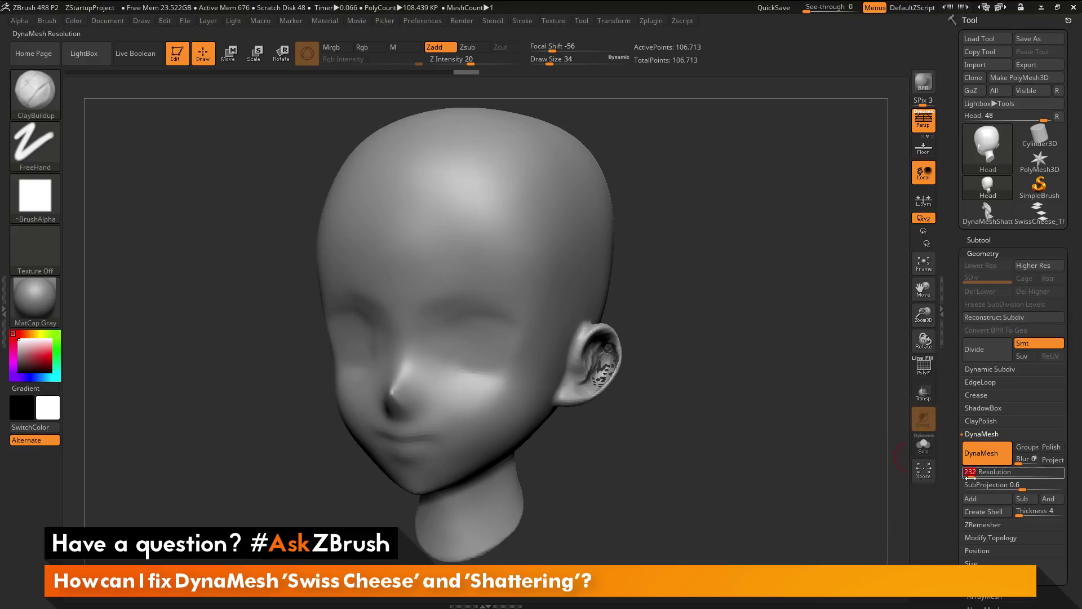
text(128)
text(4)
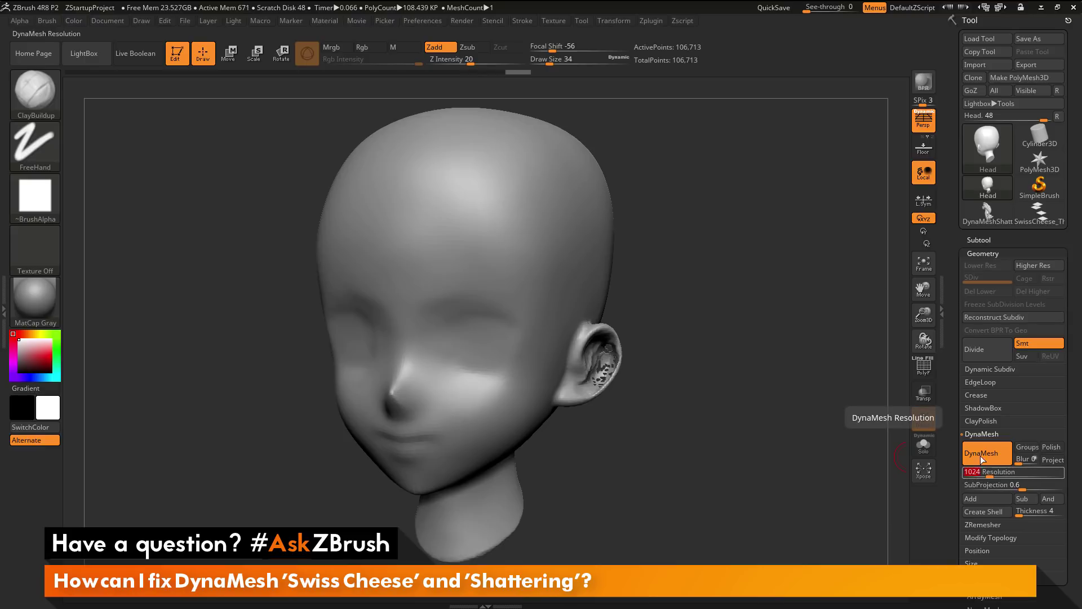
key(Return)
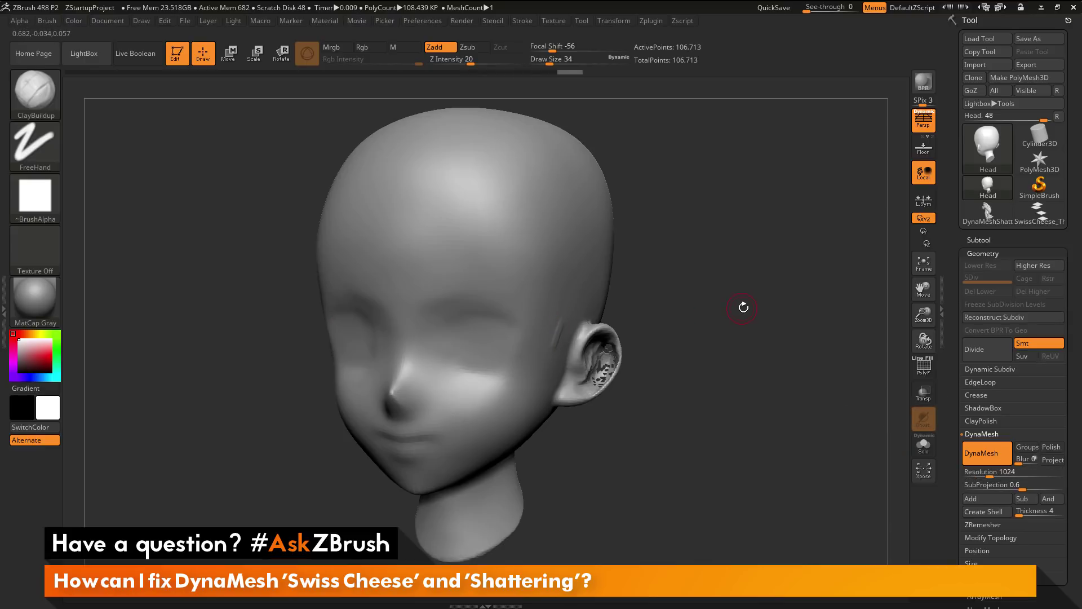
Try to re-DynaMesh the head at resolution 1024, check the resulting surface, and undo the remesh.
ctrl+drag(716, 261, 759, 414)
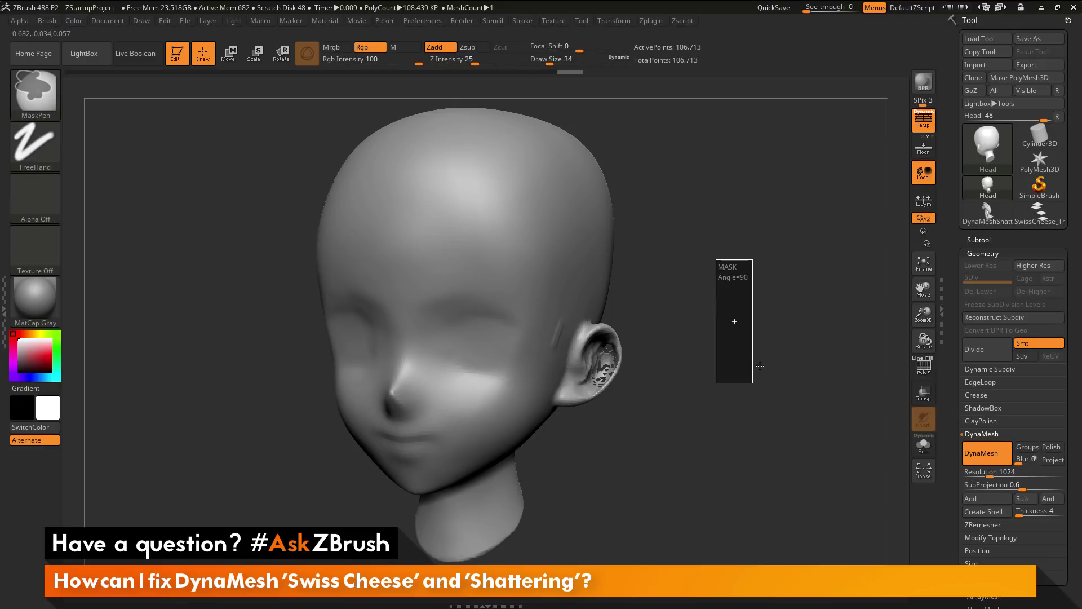
ctrl+drag(759, 366, 761, 365)
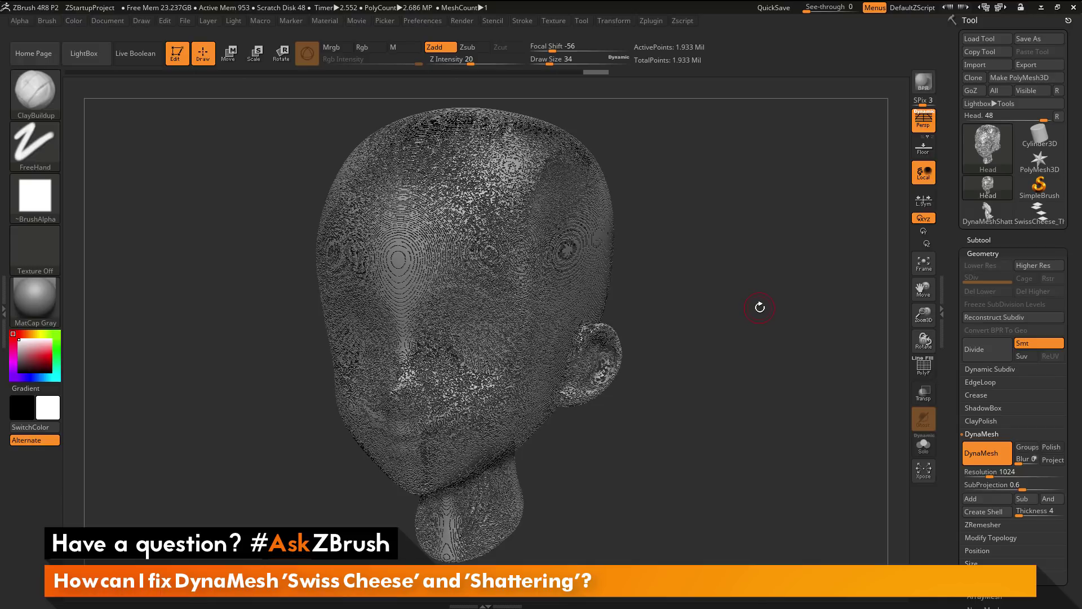
drag(771, 306, 688, 303)
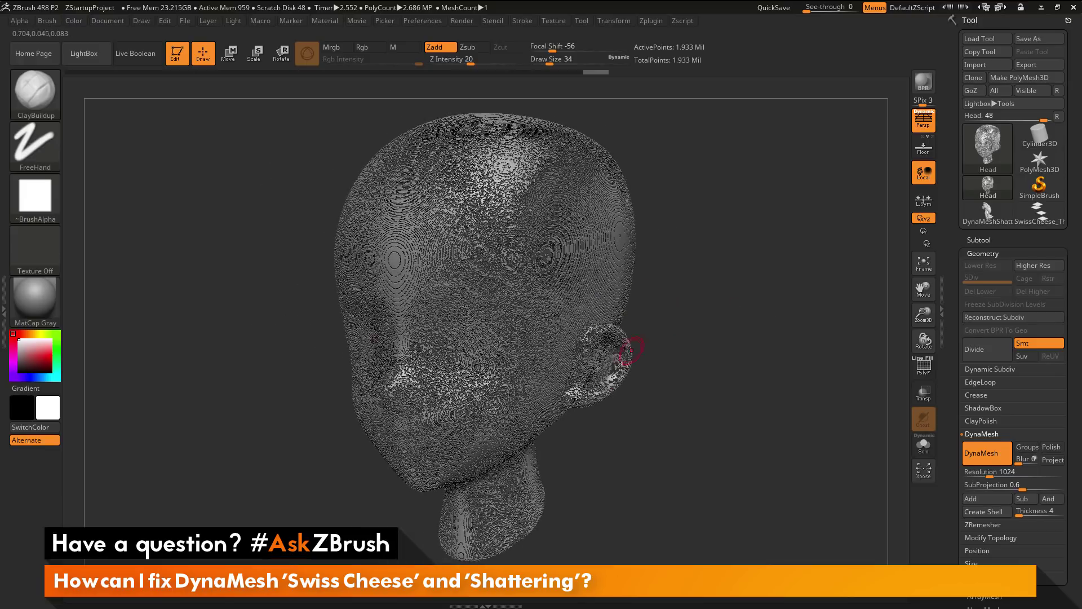
drag(693, 314, 665, 251)
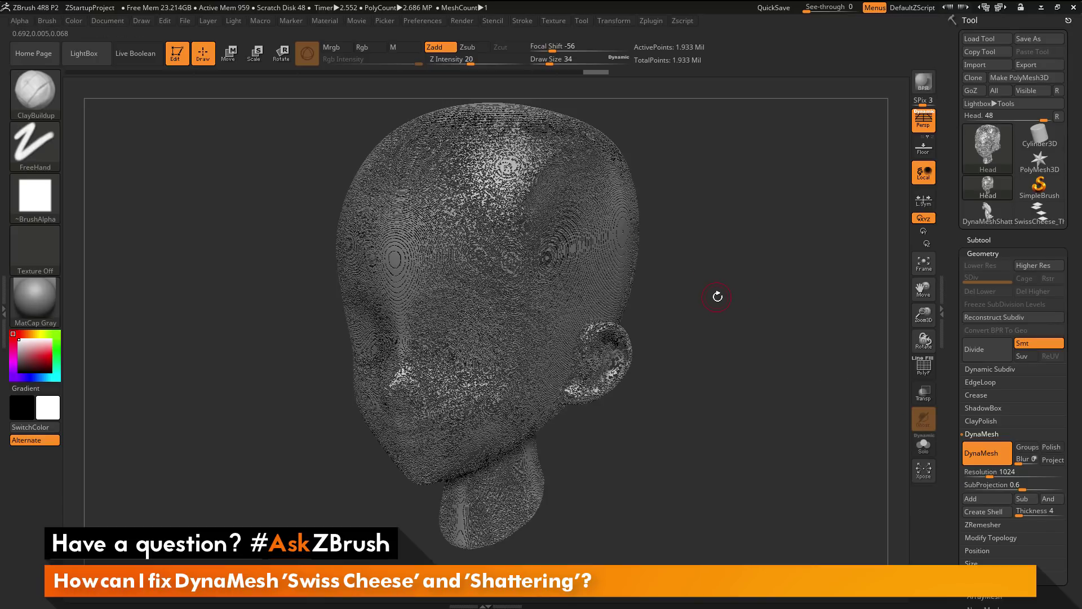
key(ctrl)
ctrl+click(718, 299)
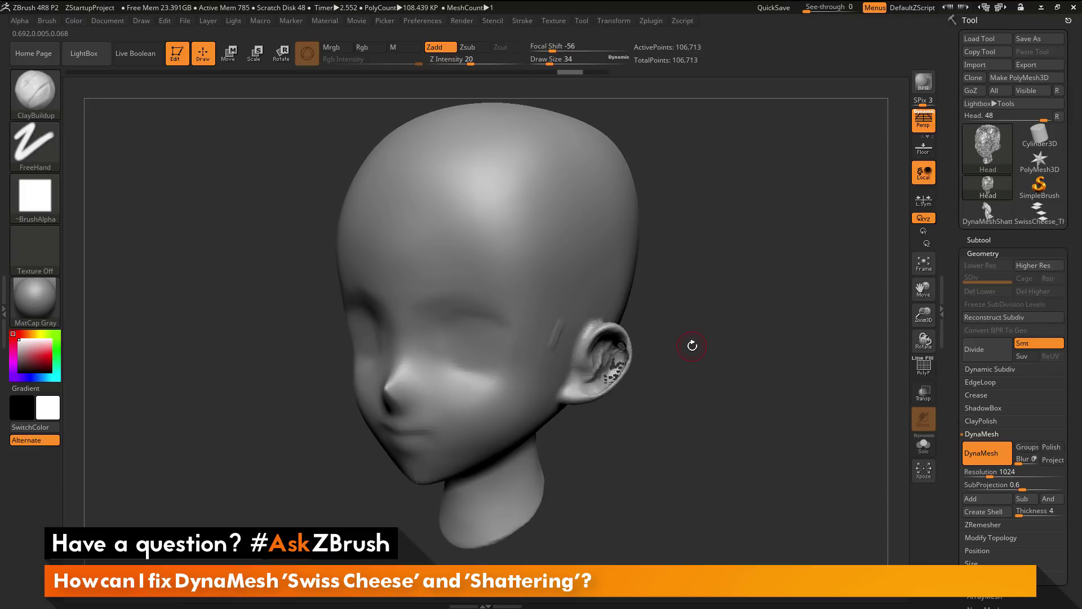
Switch to the Pinch brush and pull the broken polygons inside the ear together with strokes from the front.
mouse_move(699, 336)
mouse_down()
mouse_move(709, 328)
mouse_move(714, 372)
mouse_move(713, 338)
mouse_up()
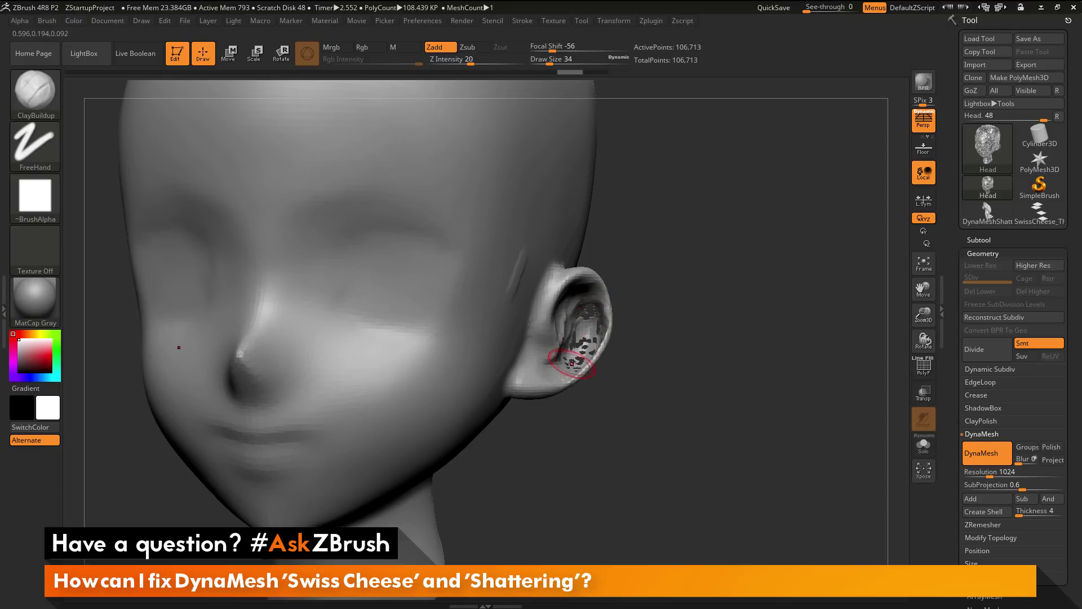
drag(696, 280, 704, 311)
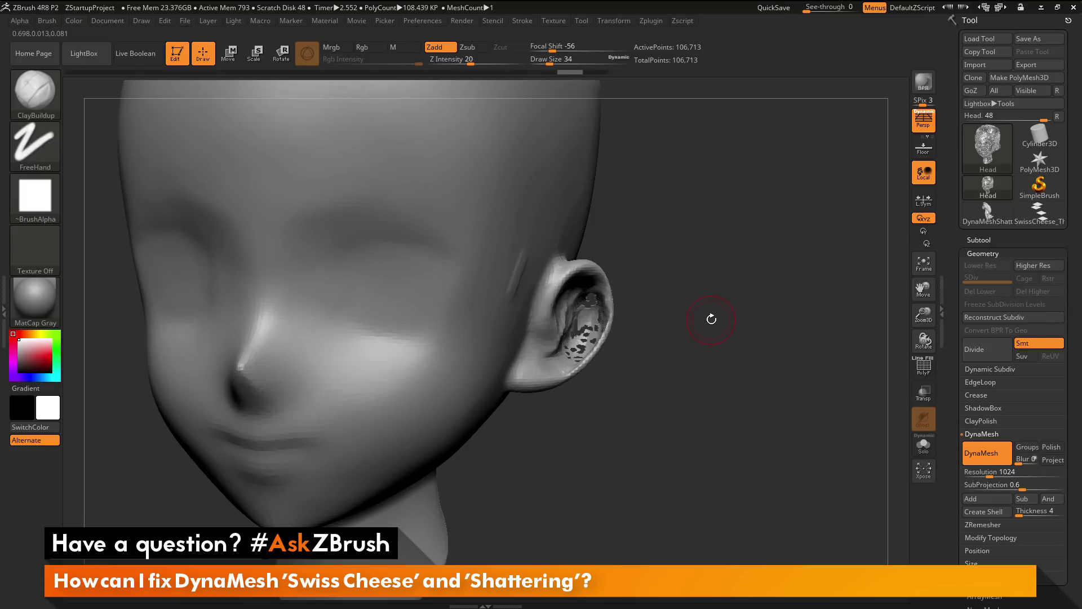
key(b)
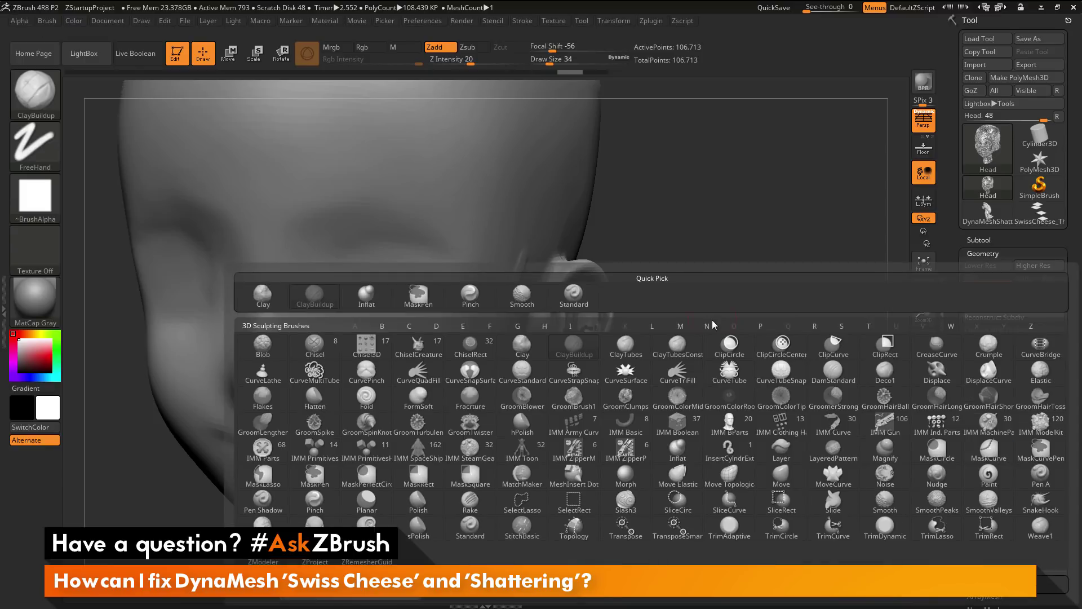
key(p)
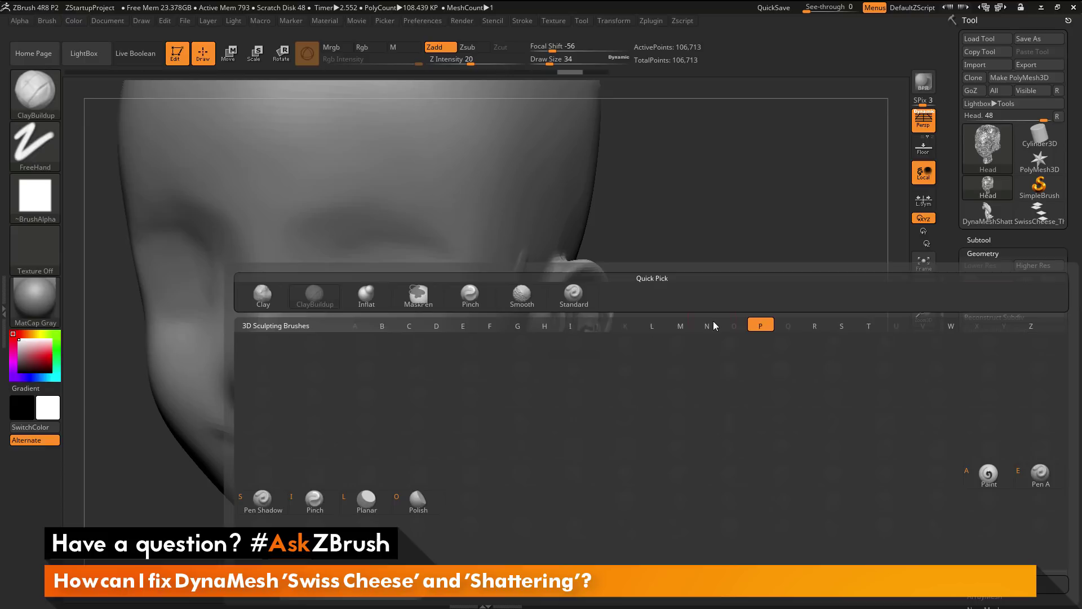
key(i)
mouse_move(708, 319)
mouse_down()
mouse_move(592, 299)
mouse_move(679, 279)
mouse_up()
mouse_move(593, 296)
mouse_down()
mouse_move(601, 343)
mouse_move(592, 310)
mouse_move(580, 362)
mouse_move(595, 306)
mouse_move(576, 366)
mouse_move(598, 298)
mouse_move(580, 372)
mouse_up()
mouse_move(753, 281)
mouse_down()
mouse_move(716, 280)
mouse_move(738, 282)
mouse_up()
mouse_move(616, 340)
mouse_down()
mouse_move(583, 363)
mouse_move(598, 338)
mouse_up()
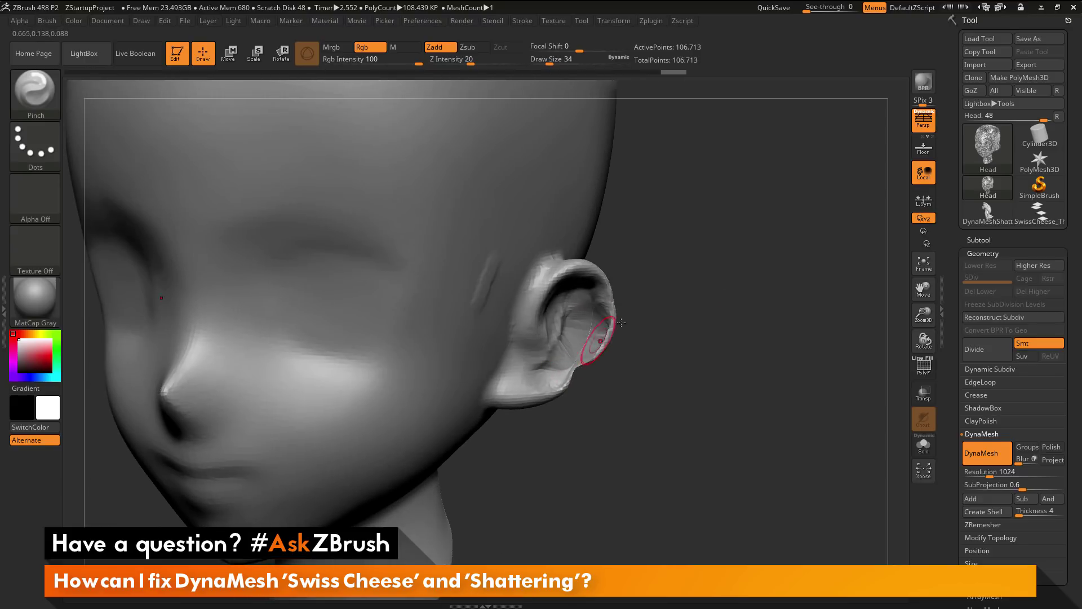
Pinch the broken surface on the back of the ear to close its gaps.
mouse_move(730, 291)
mouse_down()
mouse_move(581, 282)
mouse_move(586, 364)
mouse_up()
drag(562, 415, 554, 389)
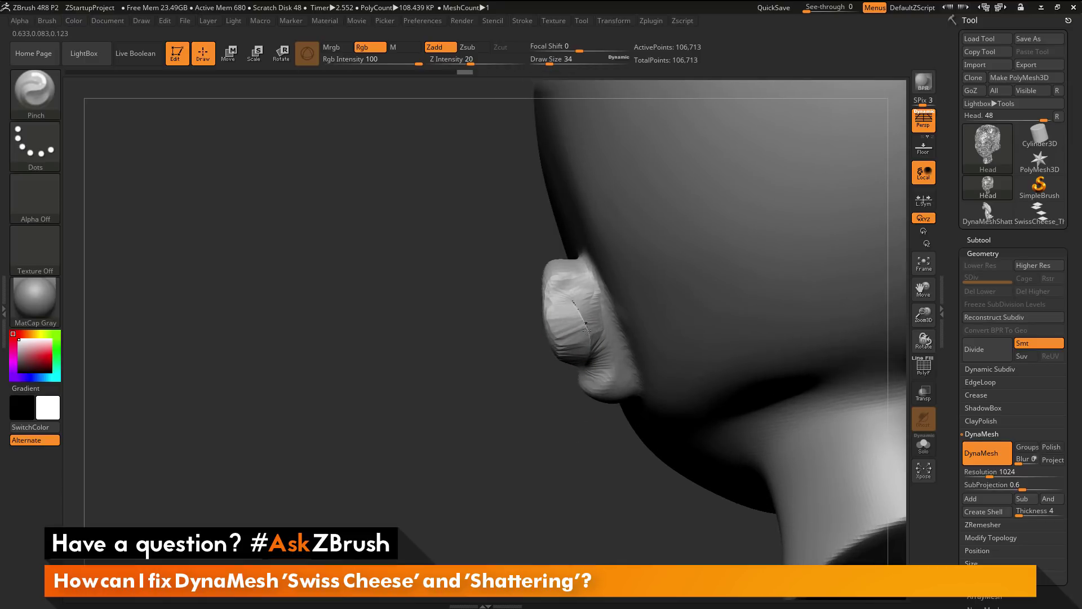
drag(586, 326, 591, 358)
mouse_move(546, 429)
mouse_down()
mouse_move(614, 404)
mouse_move(710, 338)
mouse_up()
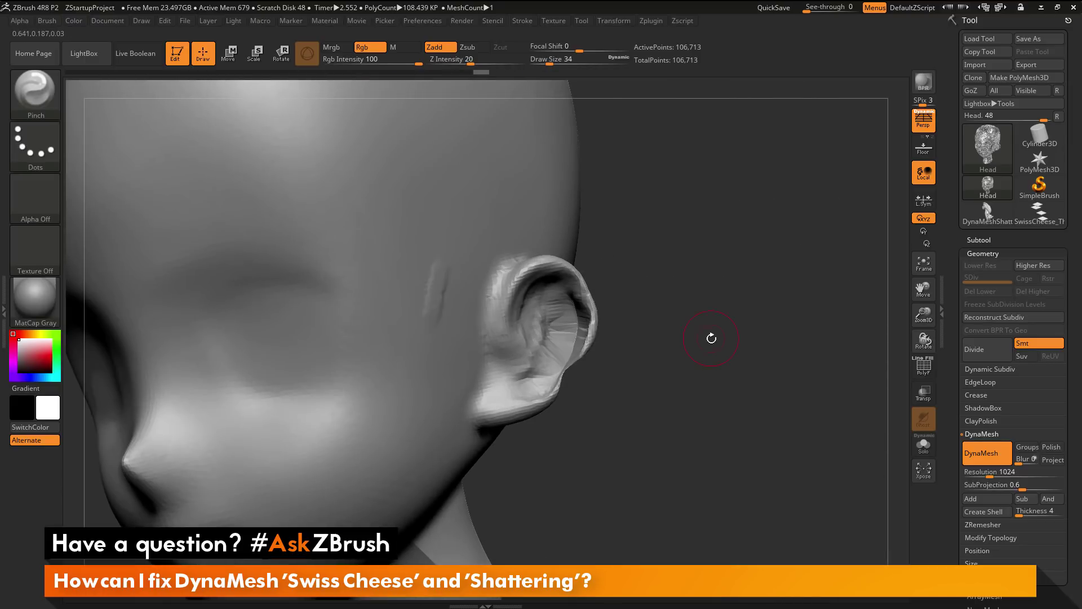
drag(648, 315, 707, 311)
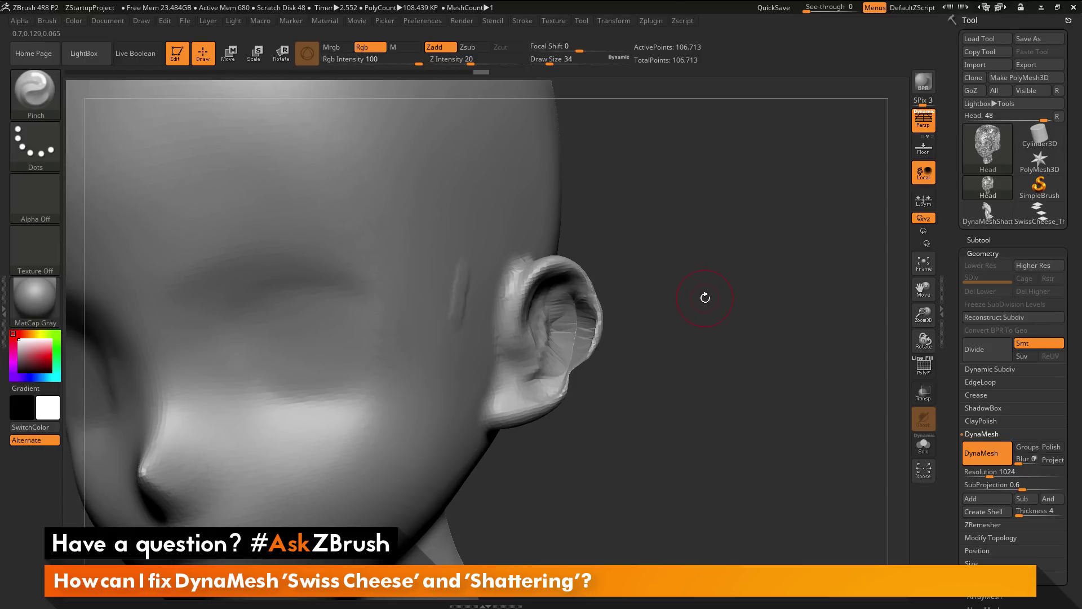
Switch to the Inflat brush at draw size 22 and thicken the lower outer rim of the ear.
key(b)
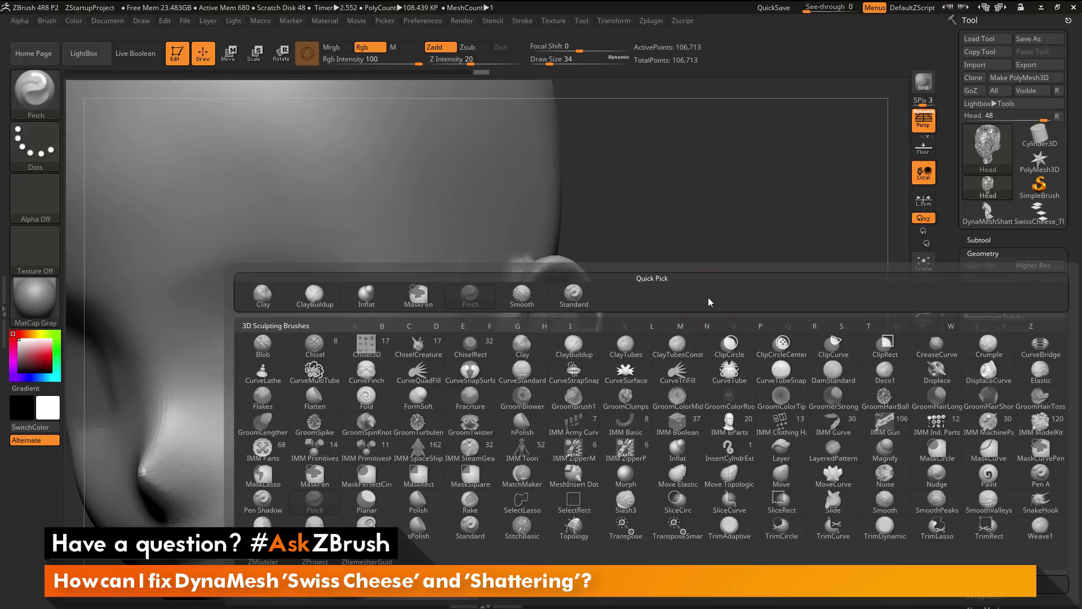
key(i)
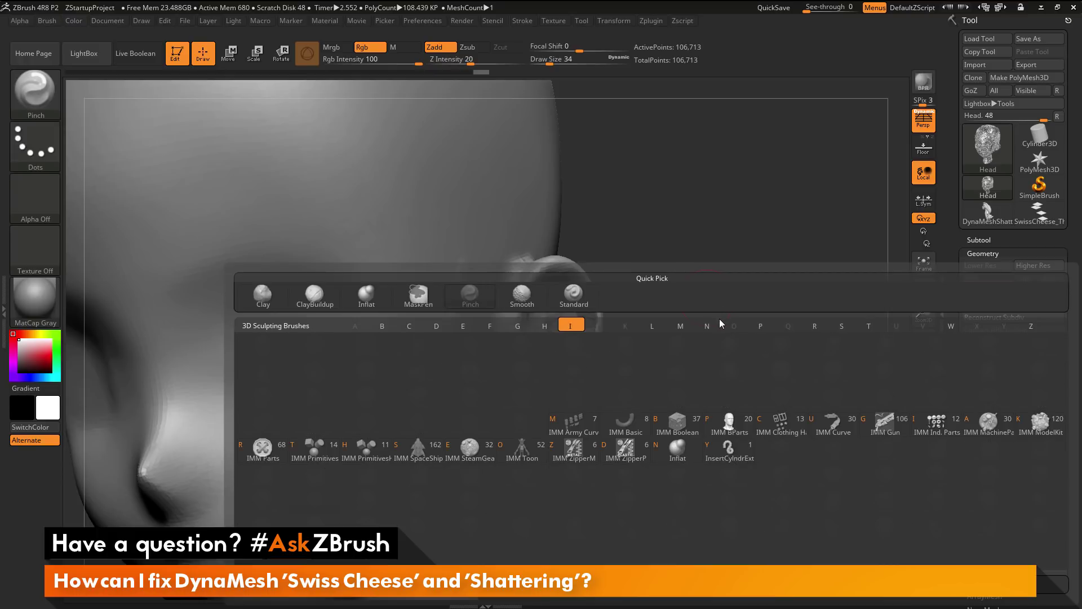
key(n)
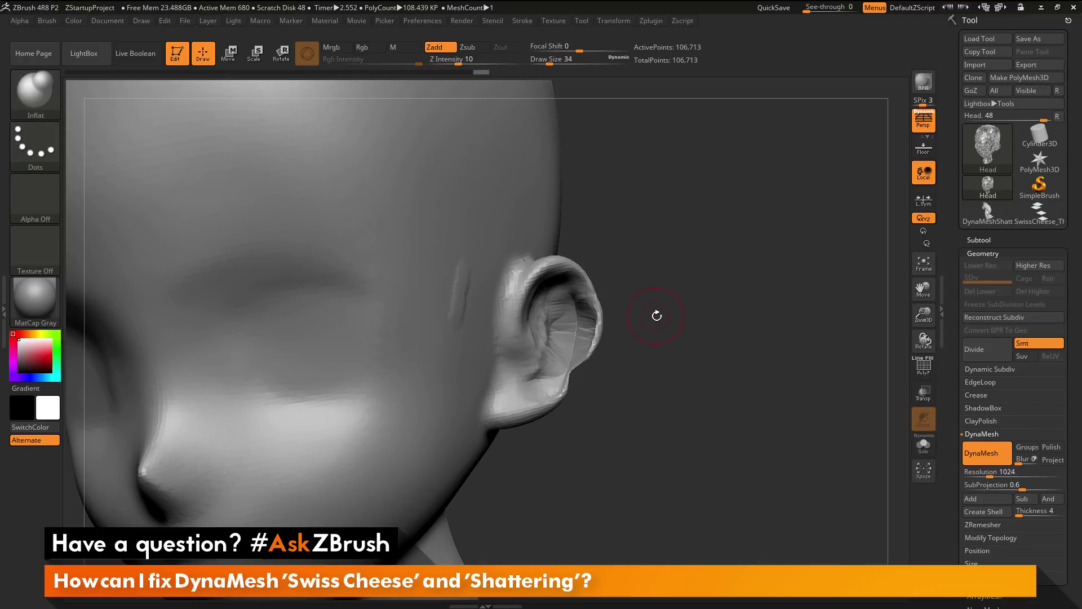
key(space)
drag(596, 314, 585, 314)
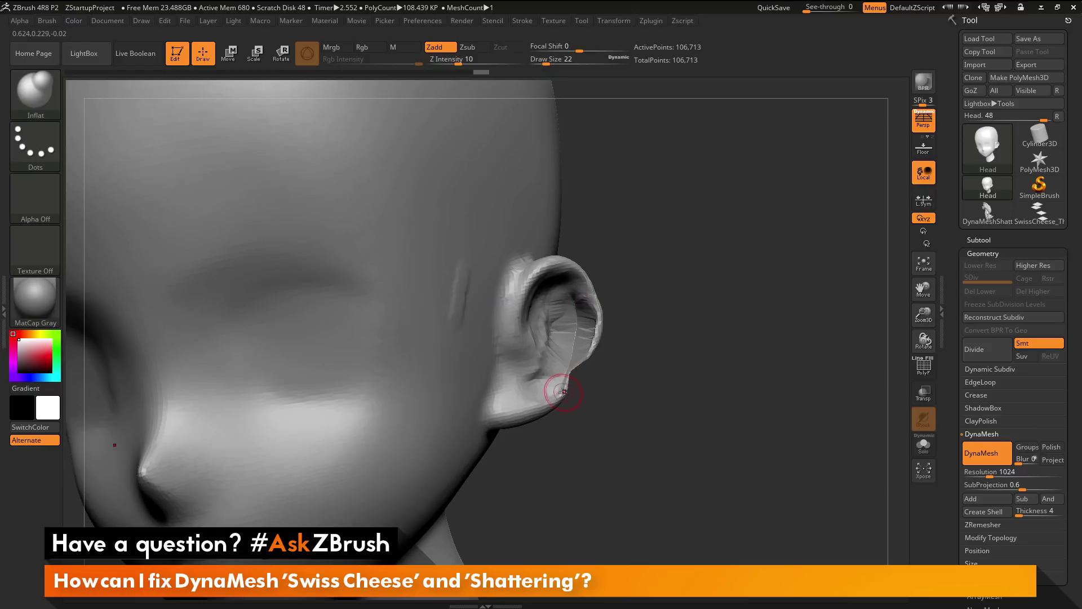
mouse_move(562, 392)
mouse_down()
mouse_move(589, 357)
mouse_move(574, 368)
mouse_move(582, 320)
mouse_move(569, 335)
mouse_move(569, 313)
mouse_move(555, 371)
mouse_move(564, 364)
mouse_up()
Raise the draw size to 38 and inflate the thin areas of the inner ear and its back.
key(space)
drag(670, 293, 479, 299)
drag(583, 316, 595, 337)
drag(483, 442, 539, 360)
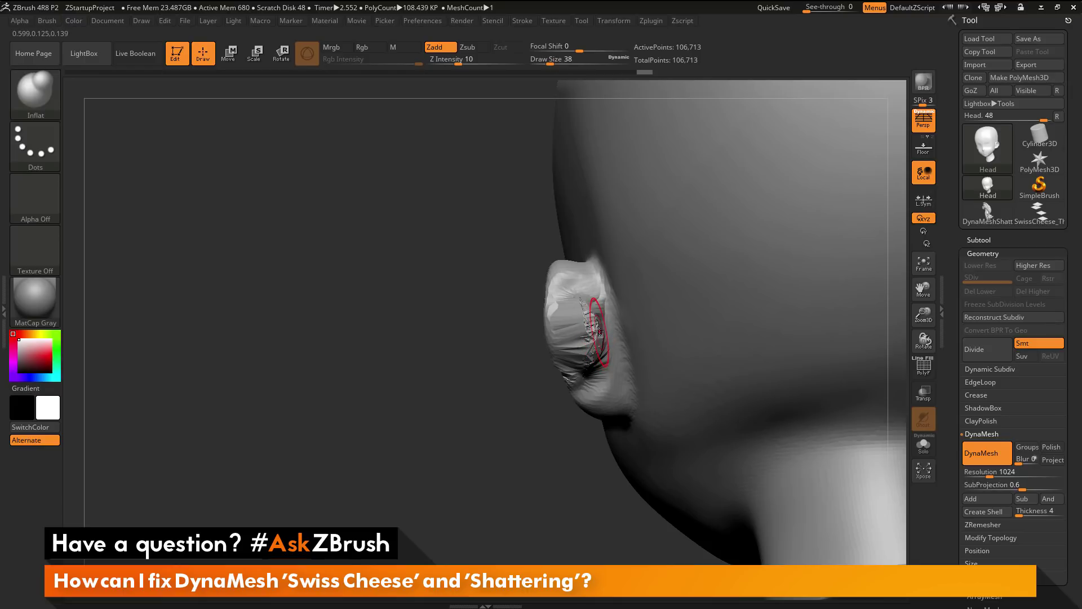
Switch back to the Pinch brush and pinch together the seam on the back of the ear.
key(b)
key(p)
key(i)
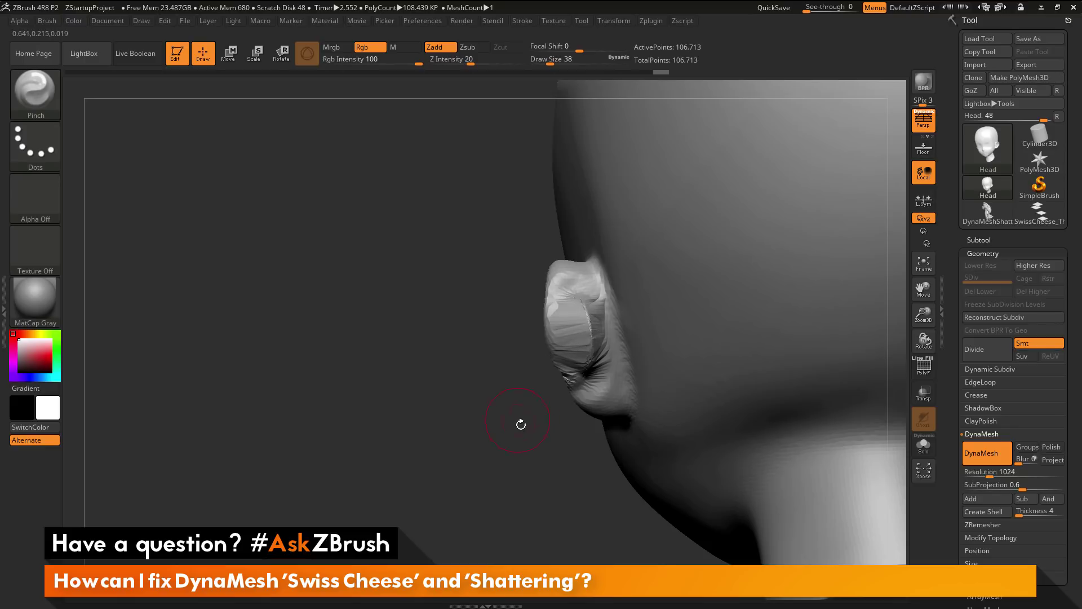
mouse_move(519, 425)
mouse_down()
mouse_move(556, 366)
mouse_move(554, 383)
mouse_up()
Return to the Inflat brush and thicken the thin inner surface of the ear from the front.
drag(730, 312, 800, 310)
key(b)
key(i)
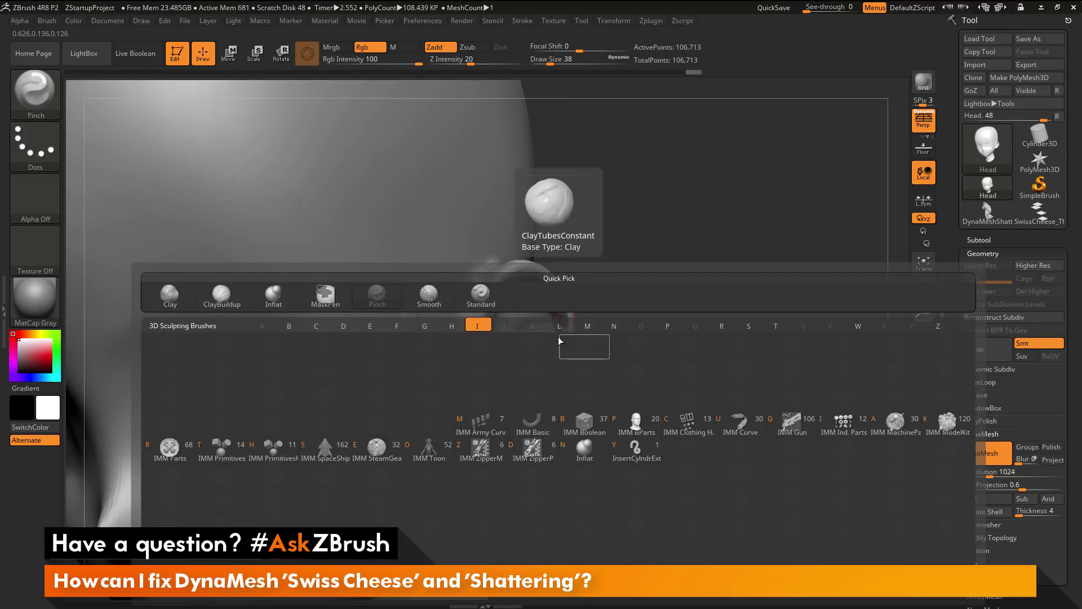
key(n)
drag(546, 301, 542, 343)
mouse_move(579, 297)
mouse_down()
mouse_move(593, 297)
mouse_move(564, 344)
mouse_up()
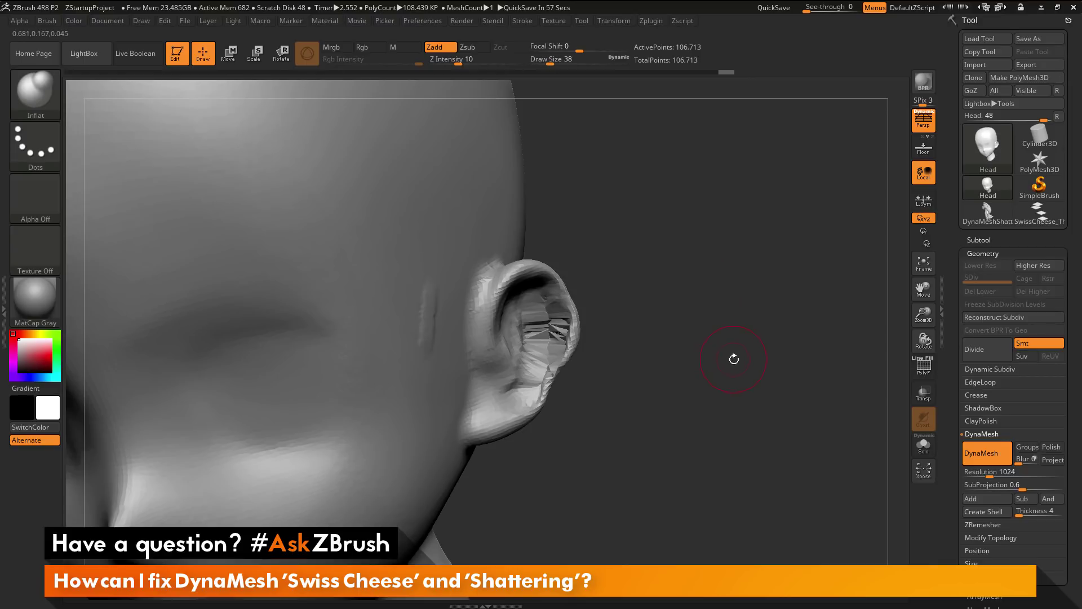
Re-DynaMesh the repaired head at resolution 1024 and check the ear.
alt+drag(731, 368, 718, 328)
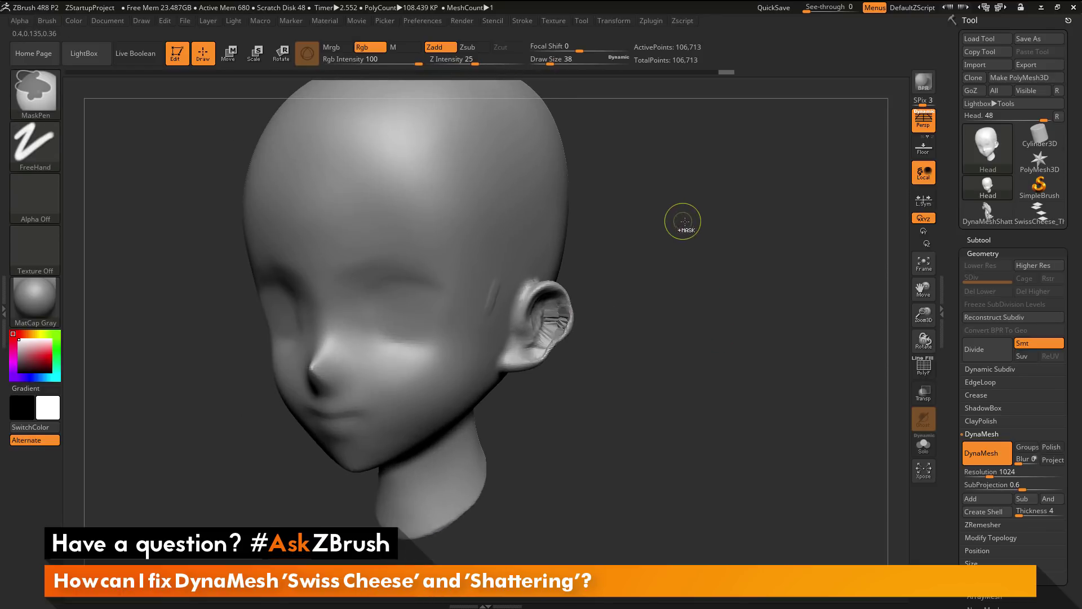
mouse_move(685, 222)
ctrl+mouse_down()
mouse_move(754, 370)
mouse_move(773, 373)
ctrl+mouse_up()
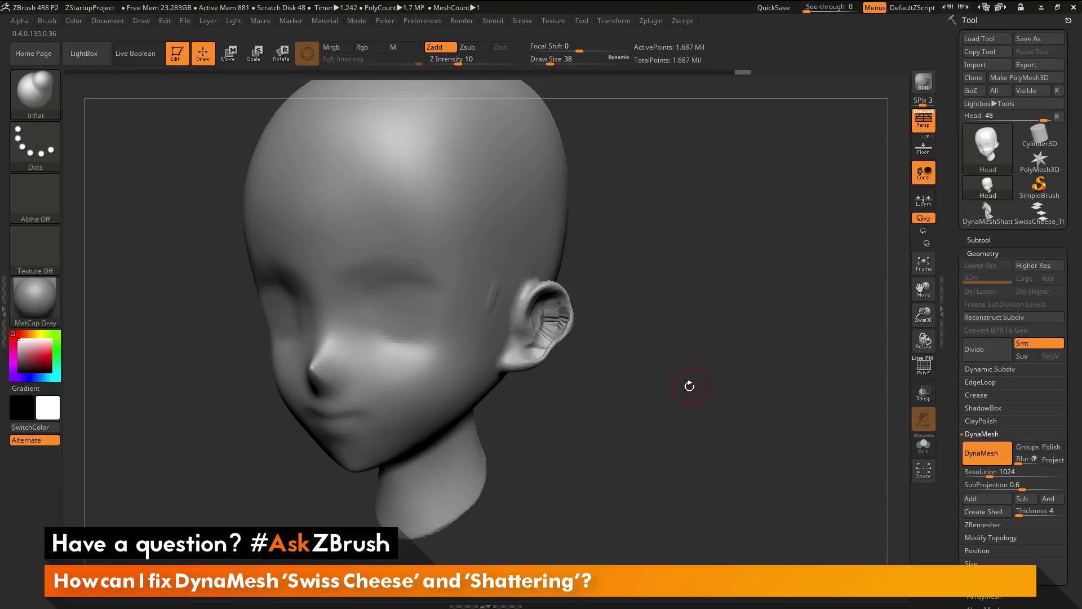
drag(736, 334, 711, 322)
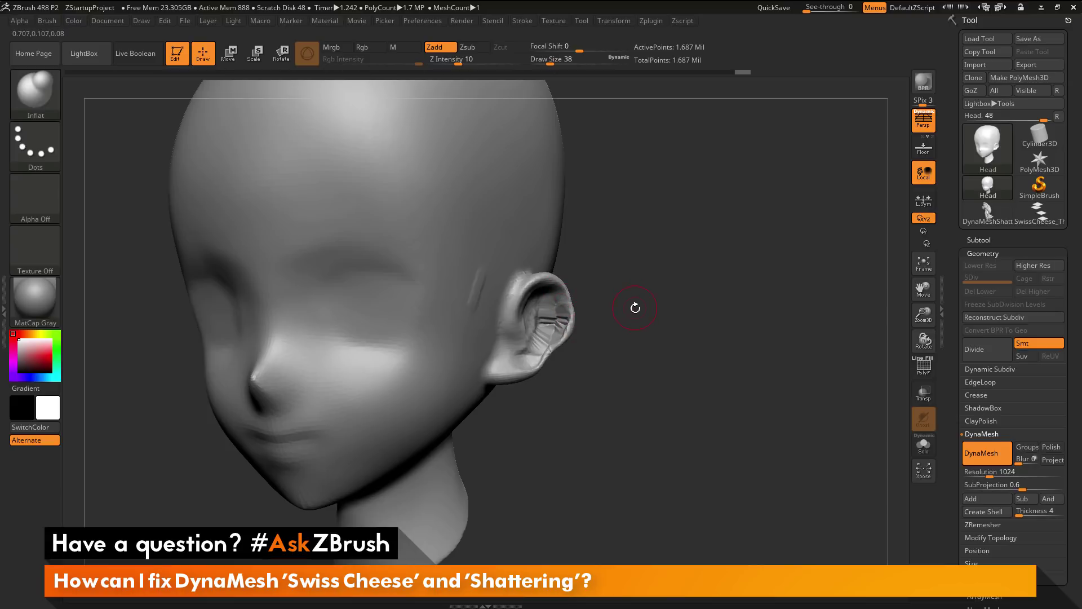
Switch to the ClayBuildup brush with draw size 22 and build up the thin, creased inner surface of the ear.
key(b)
key(c)
key(b)
key(space)
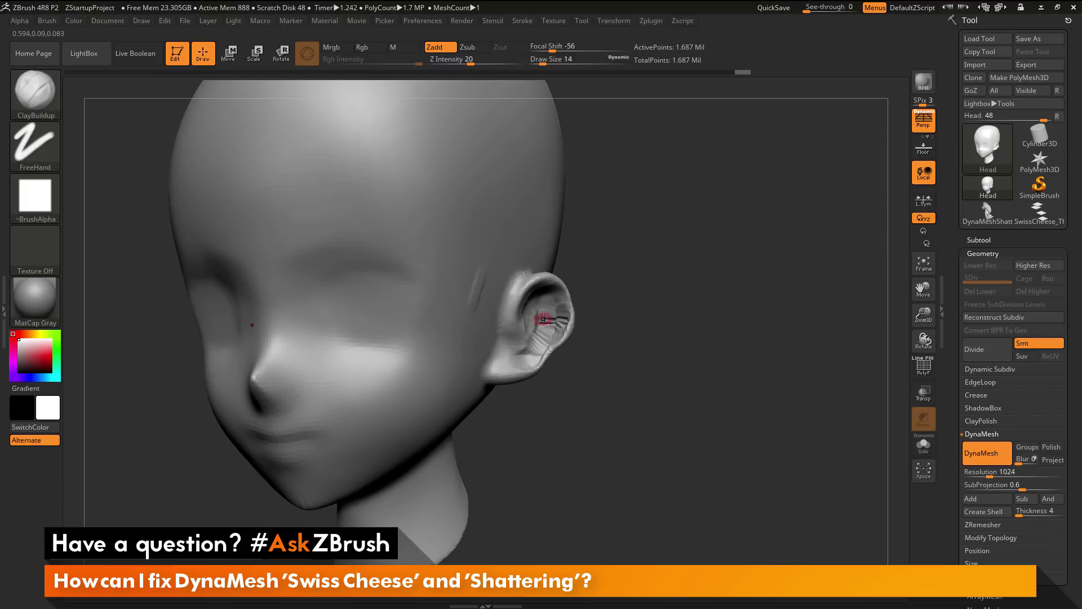
key(space)
mouse_move(546, 321)
mouse_down()
mouse_move(550, 332)
mouse_move(565, 320)
mouse_move(542, 352)
mouse_up()
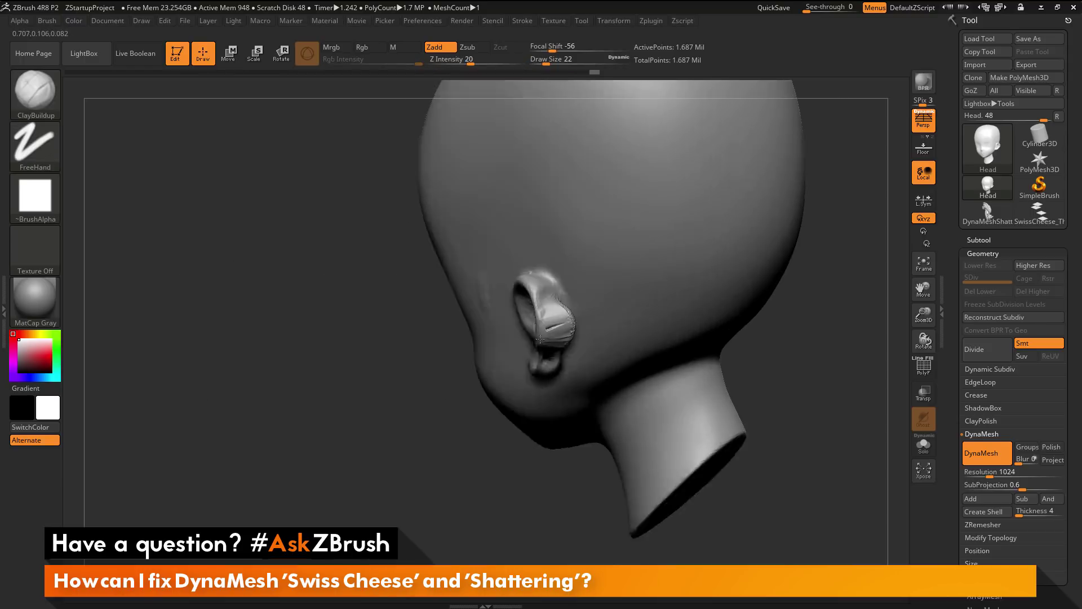
Build up the back of the ear with ClayBuildup strokes and smooth the added clay.
right_drag(540, 339, 522, 333)
mouse_move(551, 313)
mouse_down()
mouse_move(542, 335)
mouse_move(555, 341)
mouse_up()
drag(528, 435, 479, 409)
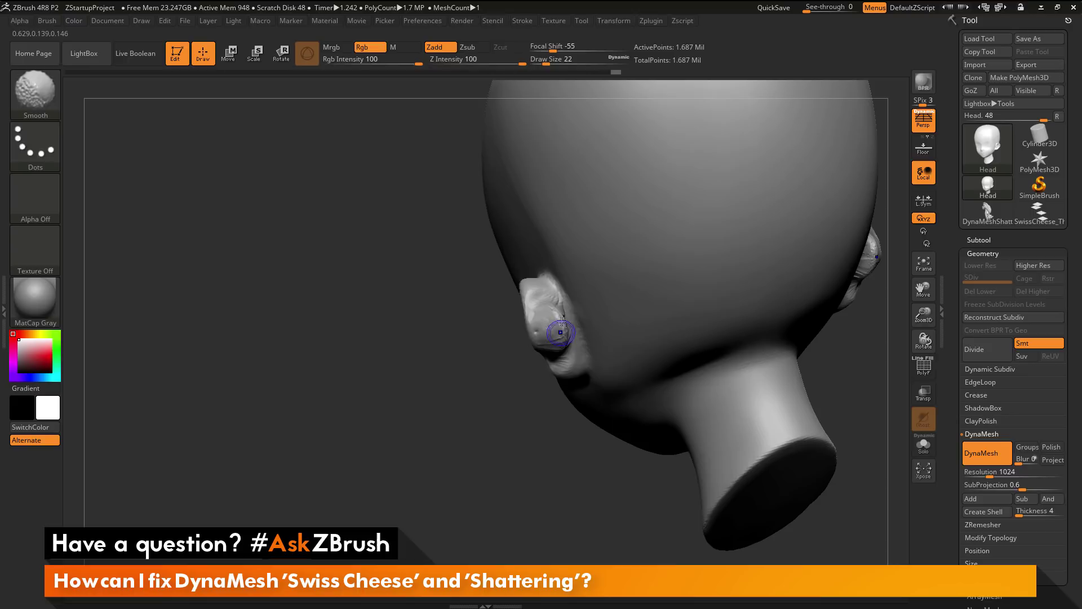
Re-DynaMesh the head with its built-up ear at resolution 1024 and check the result from the front.
right_drag(514, 442, 706, 289)
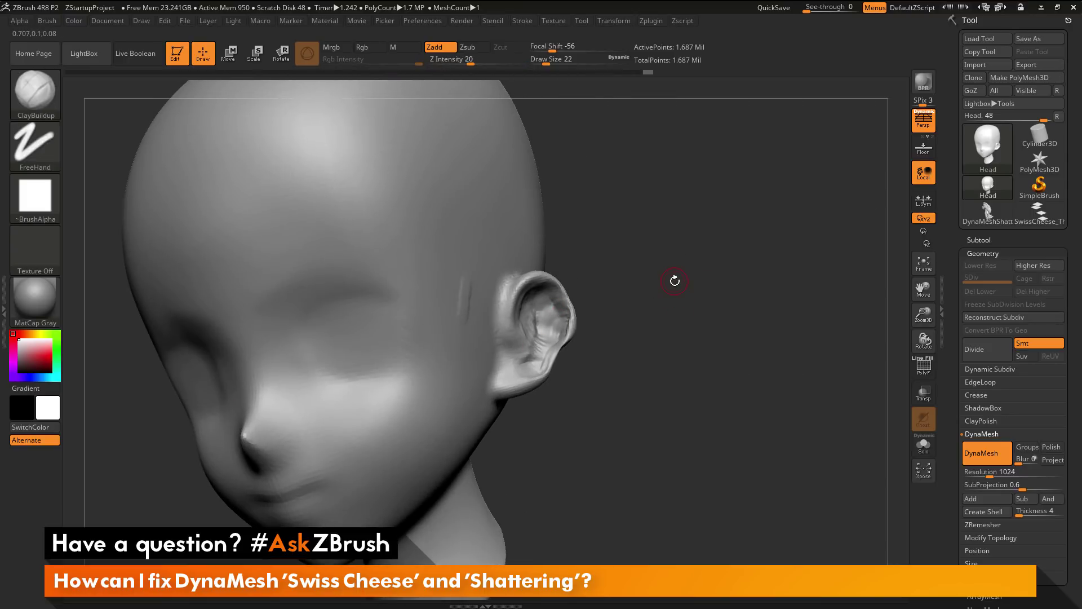
ctrl+drag(671, 215, 702, 403)
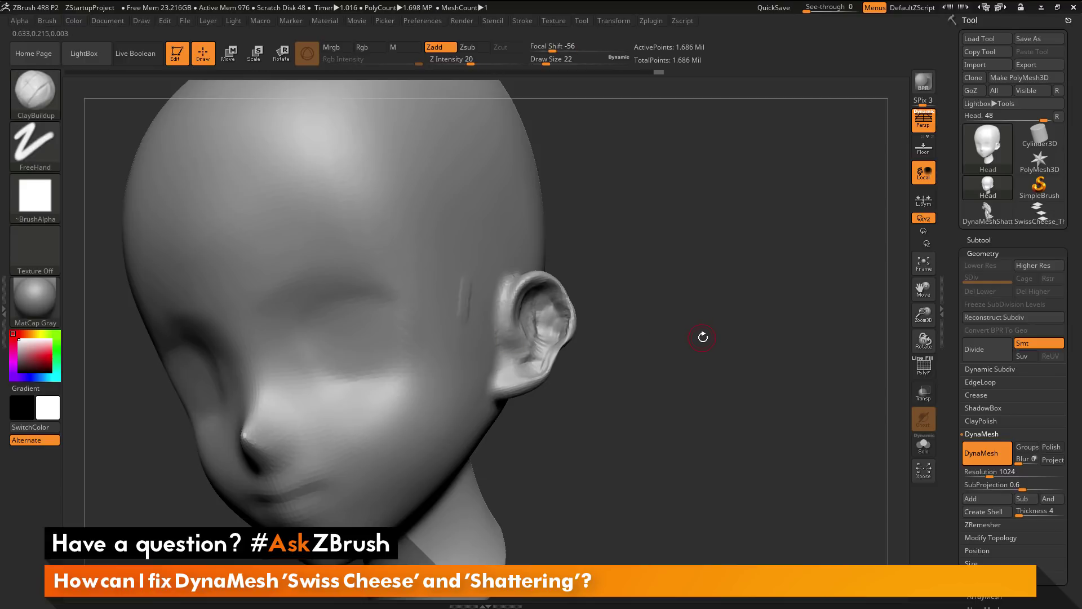
drag(705, 340, 685, 321)
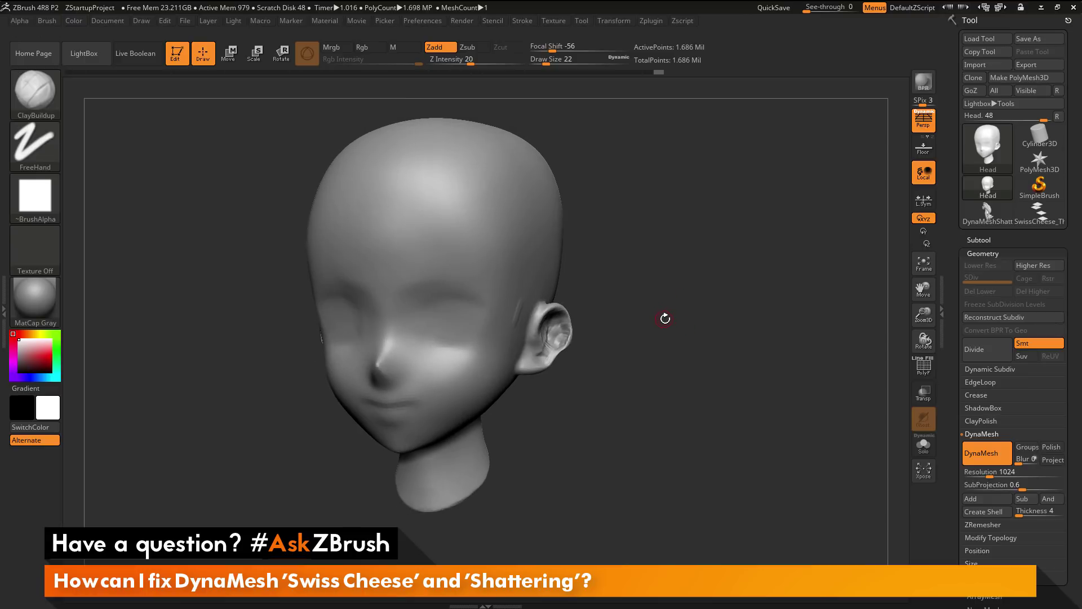
Load the DynaMeshShattering tool and inspect its spiral of overlapping blocks.
click(995, 220)
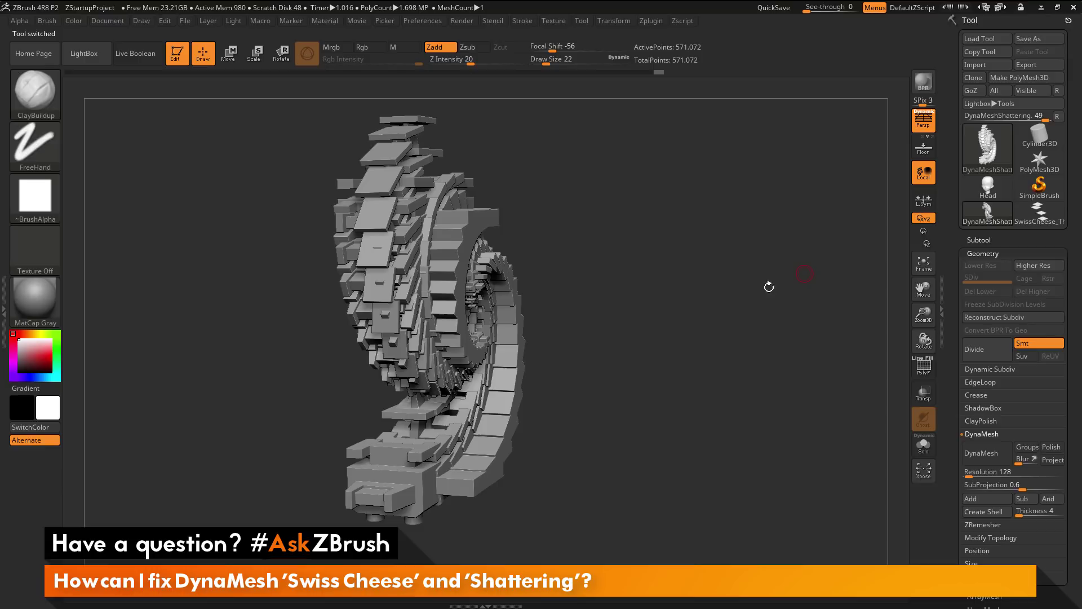
mouse_move(682, 319)
mouse_down()
mouse_move(732, 315)
mouse_move(691, 318)
mouse_move(709, 299)
mouse_move(713, 315)
mouse_move(717, 299)
mouse_move(717, 308)
mouse_move(682, 313)
mouse_up()
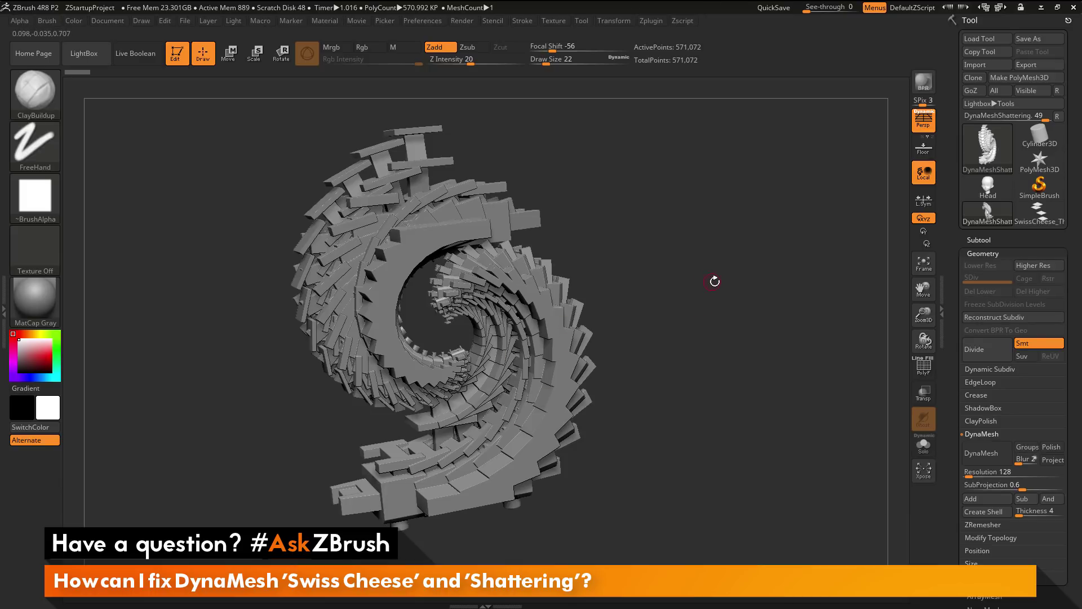
drag(714, 282, 703, 383)
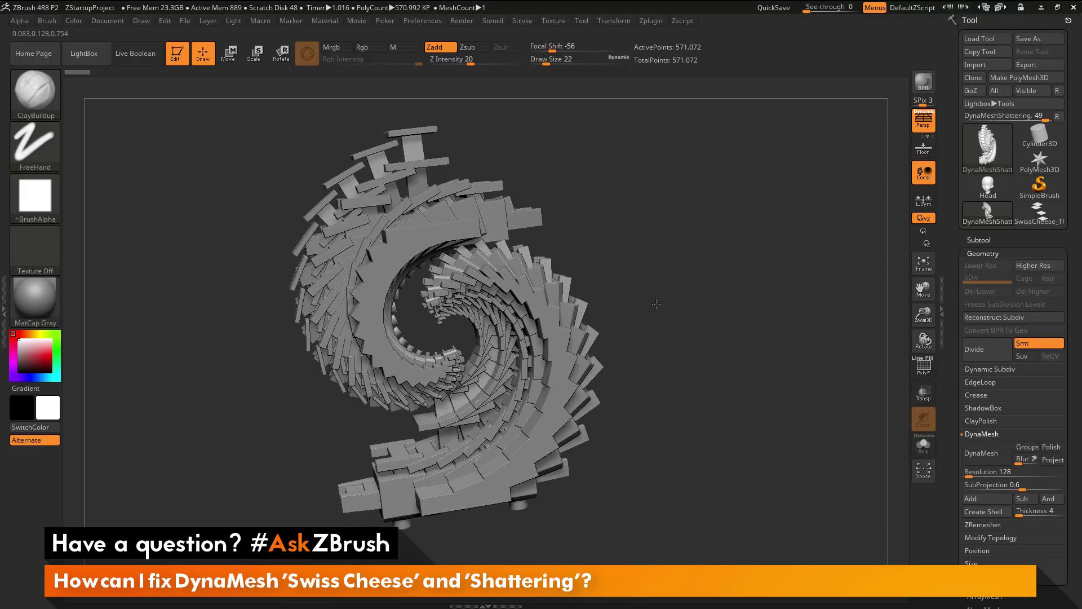
mouse_move(655, 304)
mouse_down()
mouse_move(690, 298)
mouse_move(652, 314)
mouse_up()
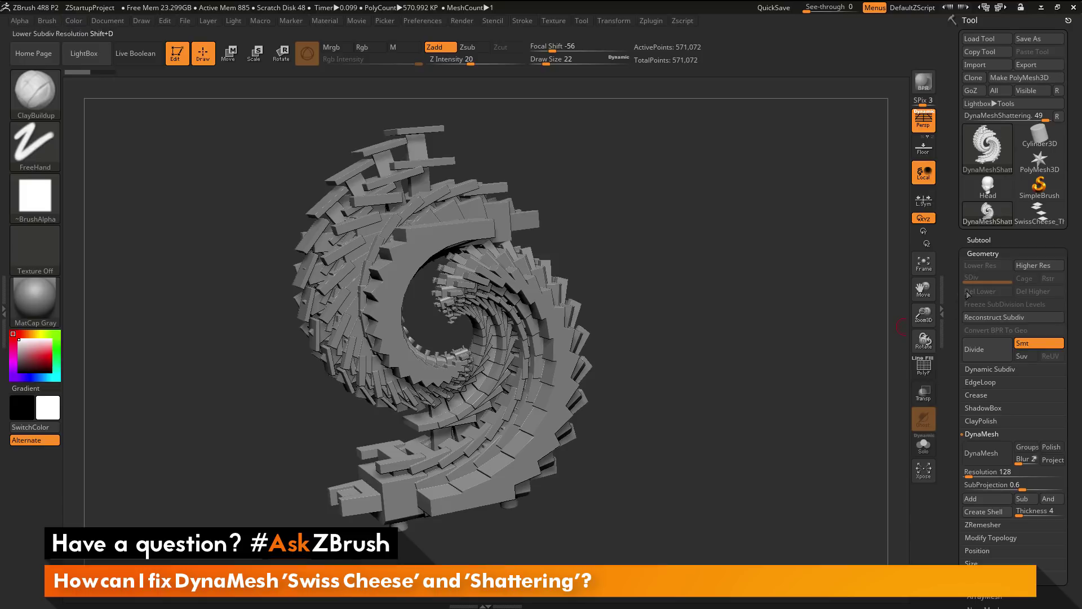
Lower the DynaMesh blur, set the resolution to 2048 and DynaMesh the spiral model to demonstrate shattering.
scroll(987, 330, down, 5)
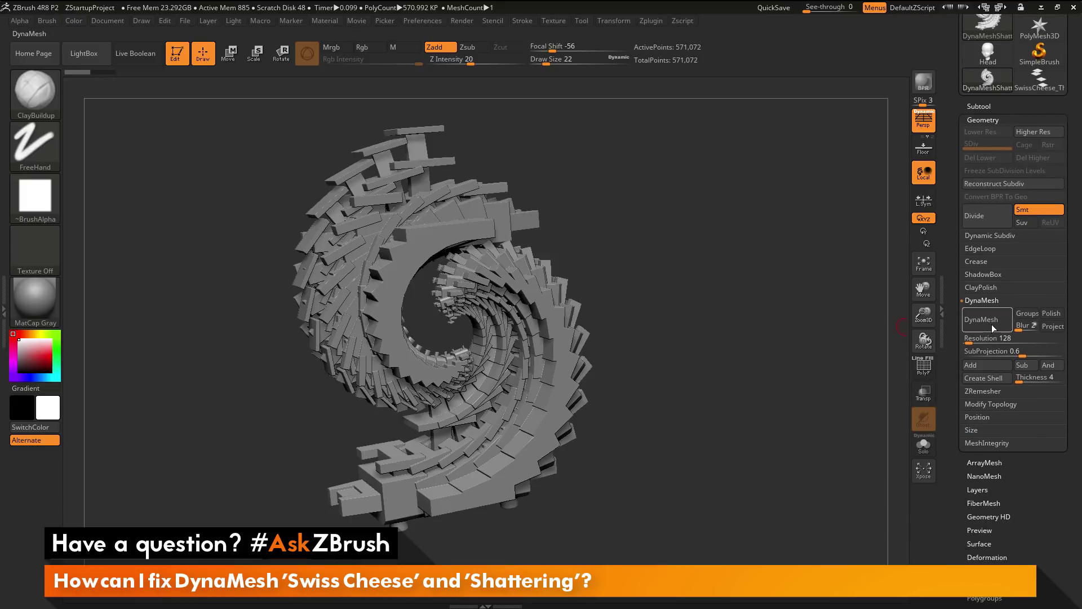
drag(1018, 328, 1013, 329)
click(972, 342)
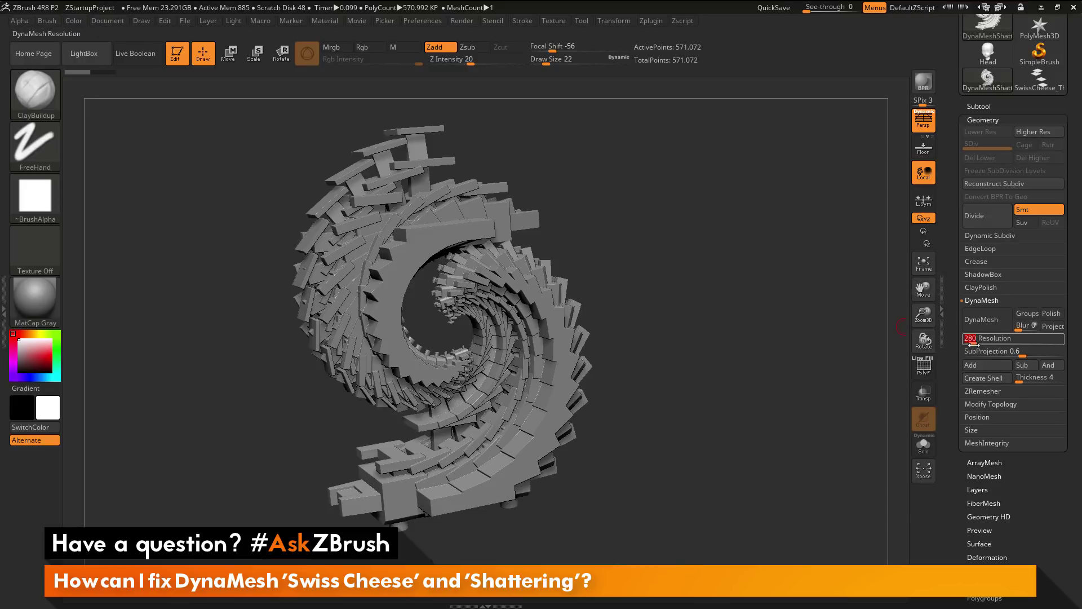
text(2048)
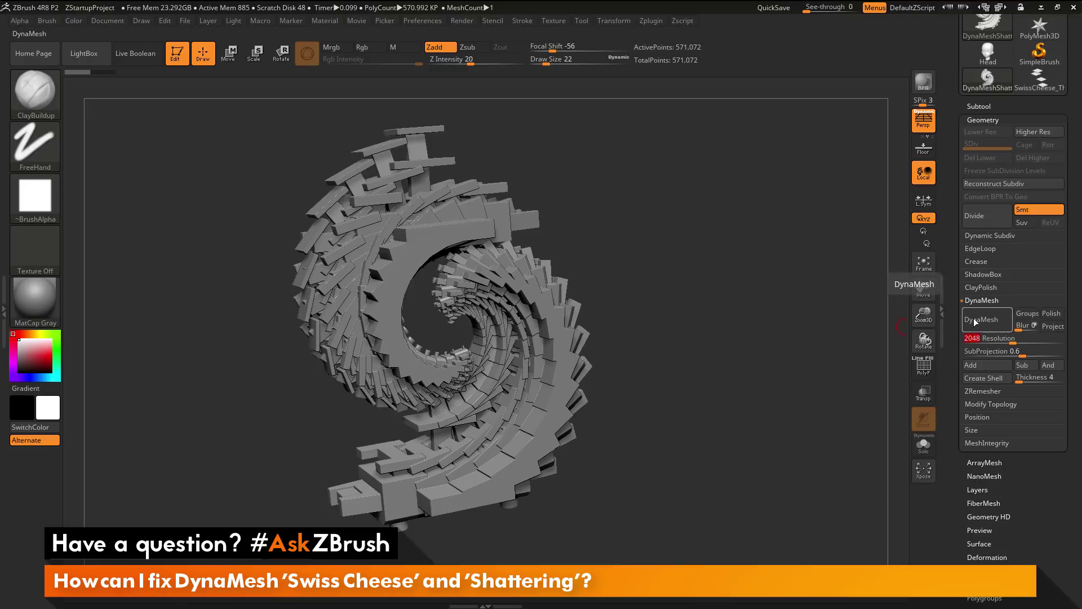
key(Return)
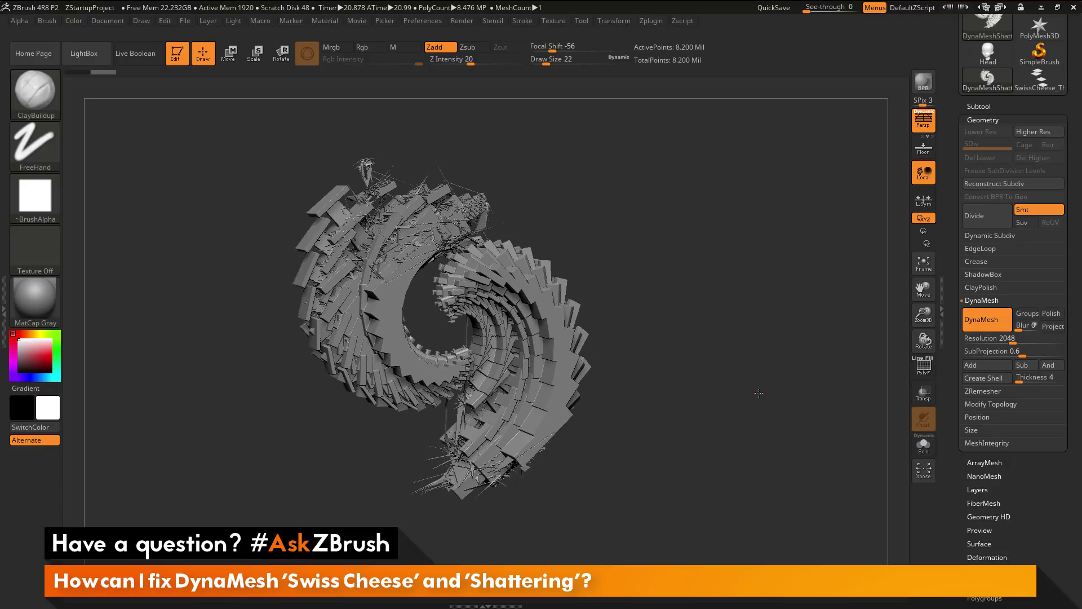
Examine the shattered spiral mesh from several angles and undo the DynaMesh.
mouse_move(759, 393)
mouse_down()
mouse_move(739, 390)
mouse_move(780, 367)
mouse_move(717, 328)
mouse_up()
drag(758, 255, 787, 320)
key(ctrl+z)
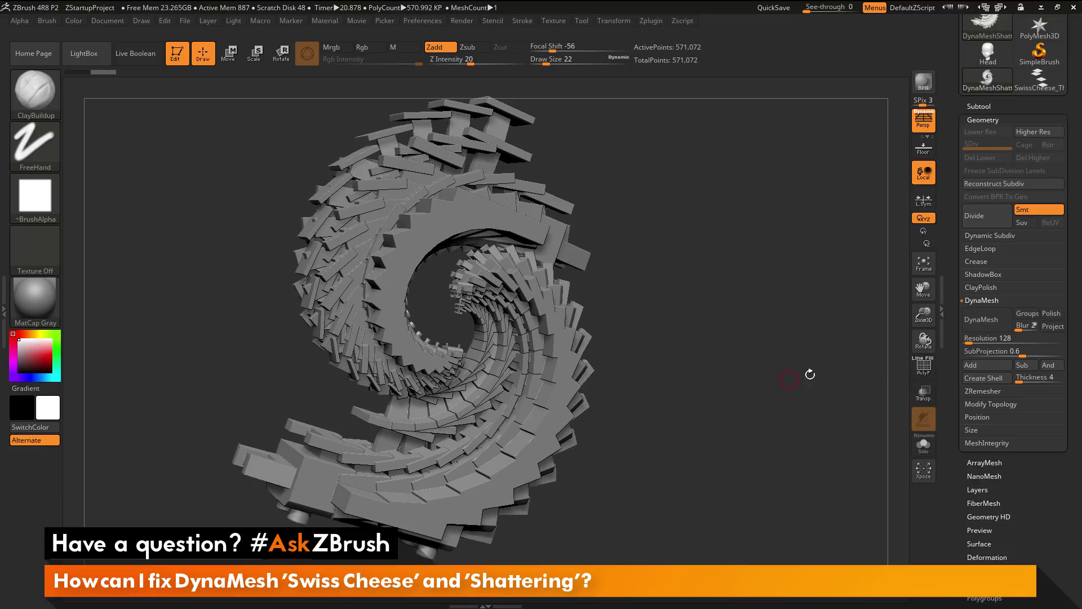
Show the polyframe and assign a separate polygroup to each disconnected part of the spiral with Auto Groups.
click(923, 368)
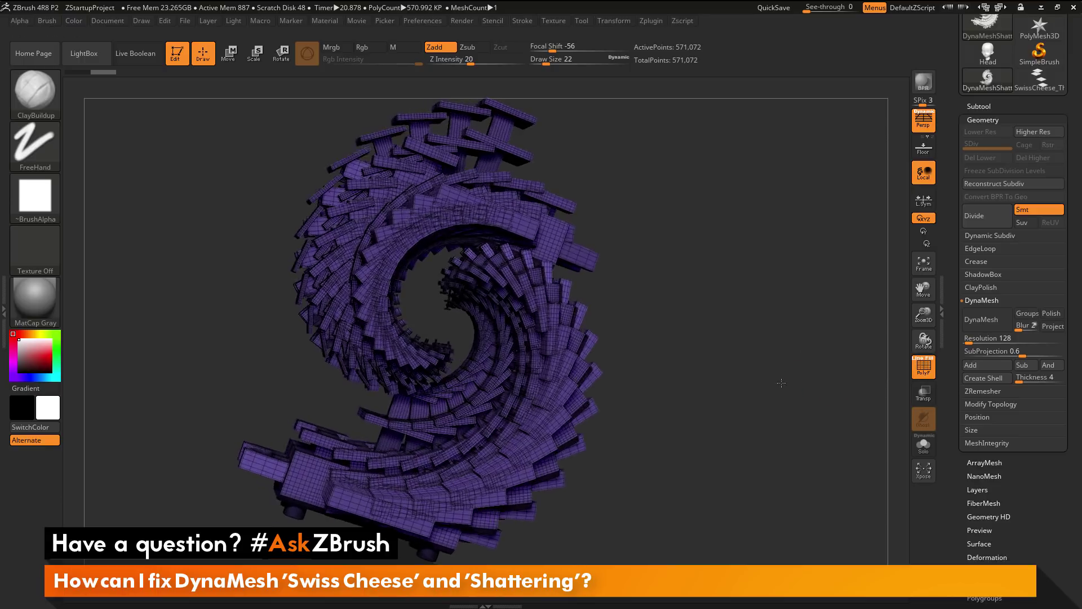
drag(781, 383, 838, 357)
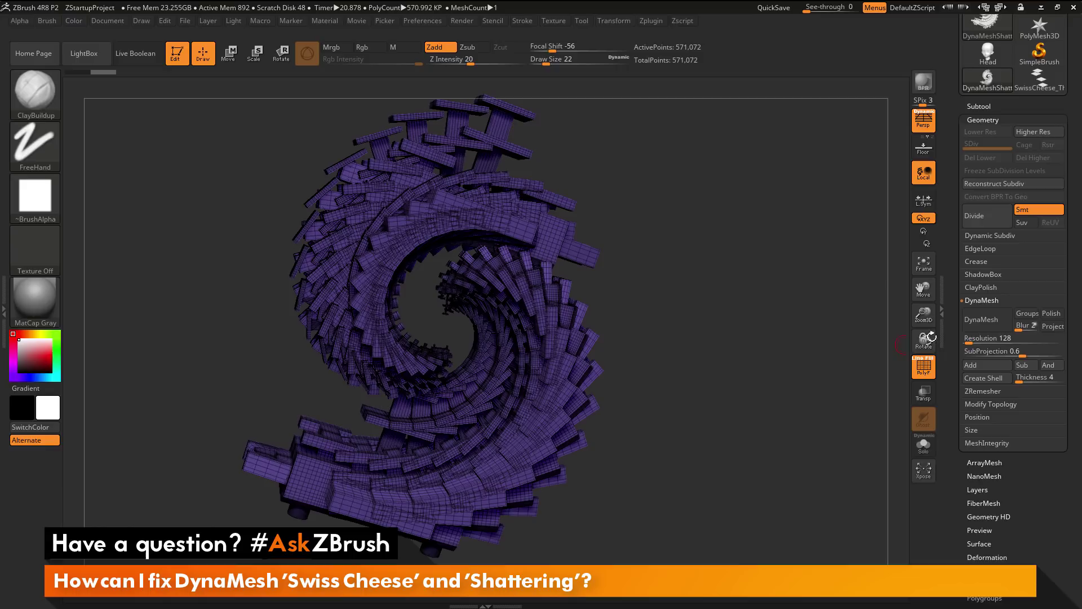
drag(955, 377, 957, 283)
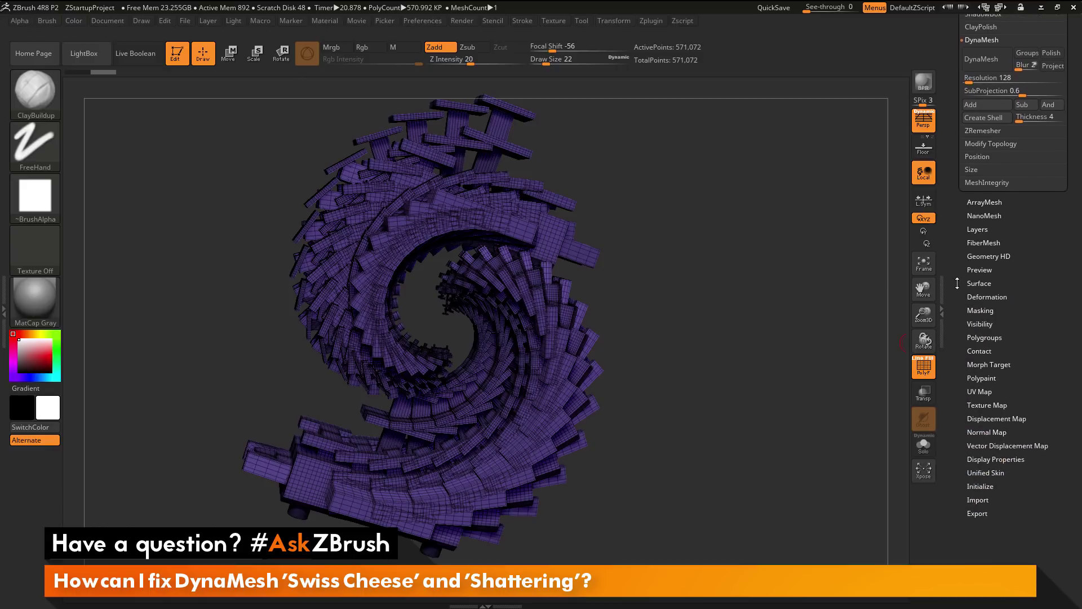
scroll(957, 282, down, 1)
click(992, 316)
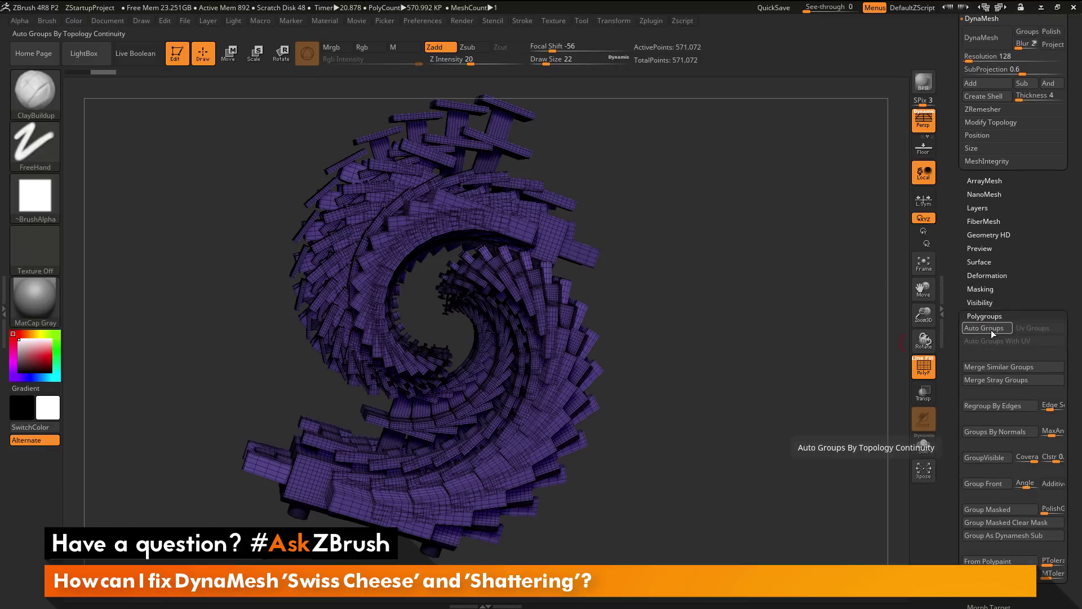
click(991, 330)
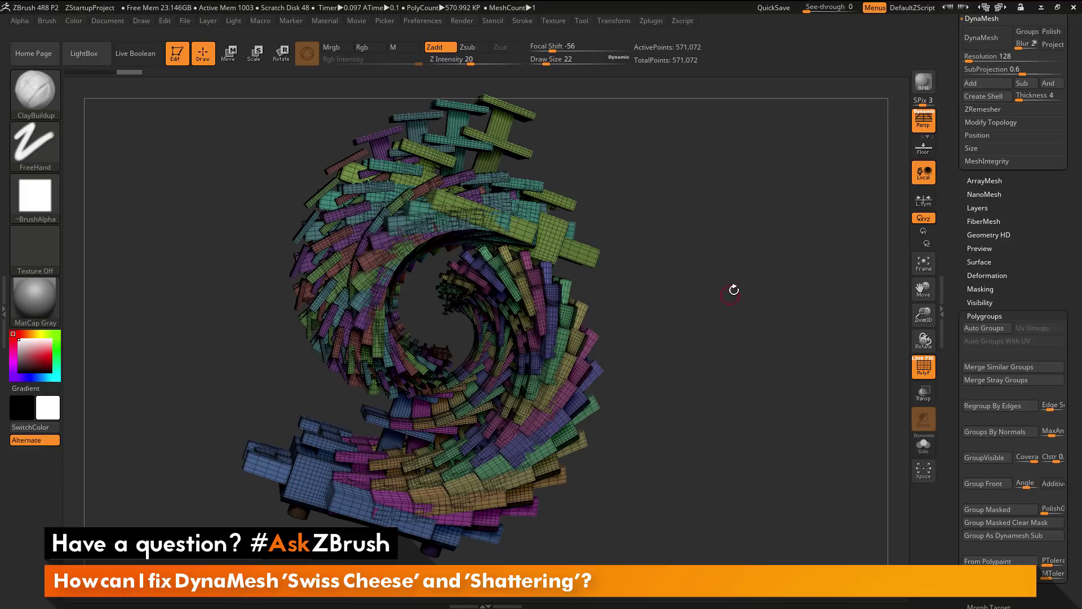
Hide the wireframe lines while keeping the polygroup colours, and examine the overlapping parts of the spiral.
click(924, 366)
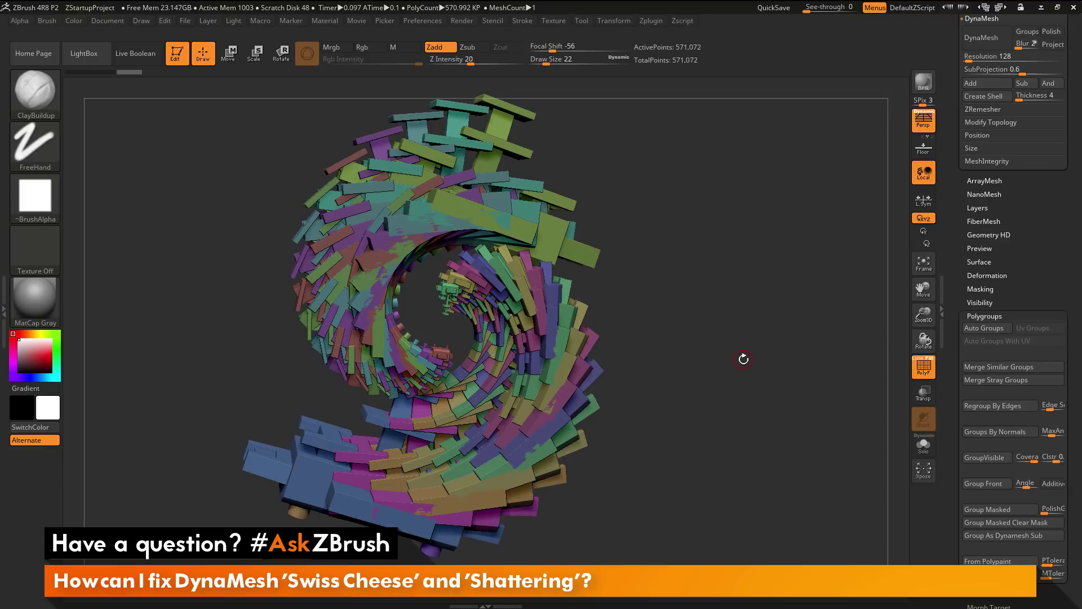
drag(743, 354, 693, 302)
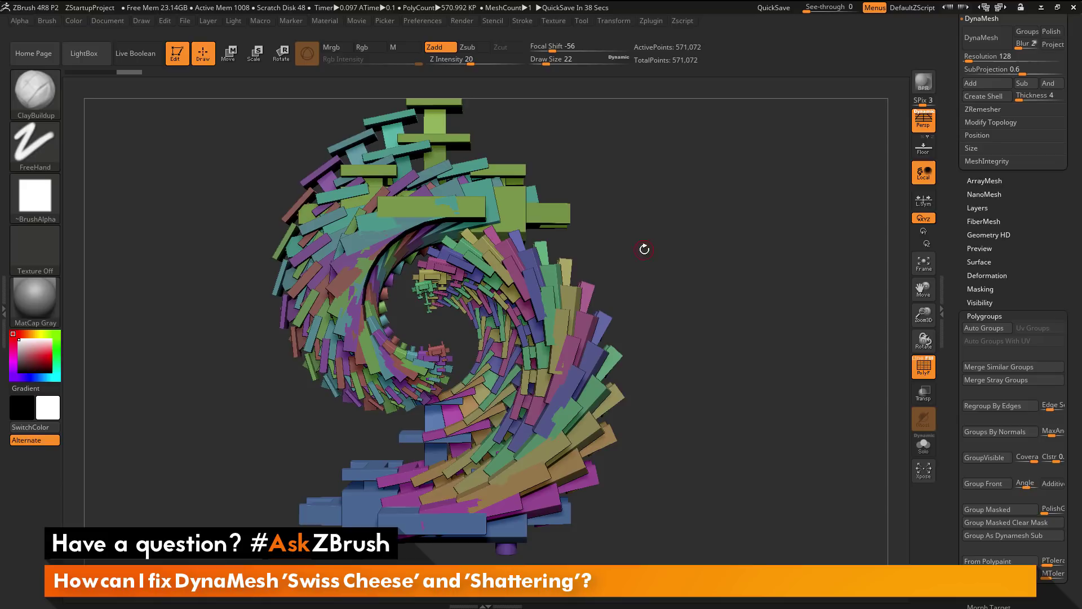
drag(698, 252, 689, 322)
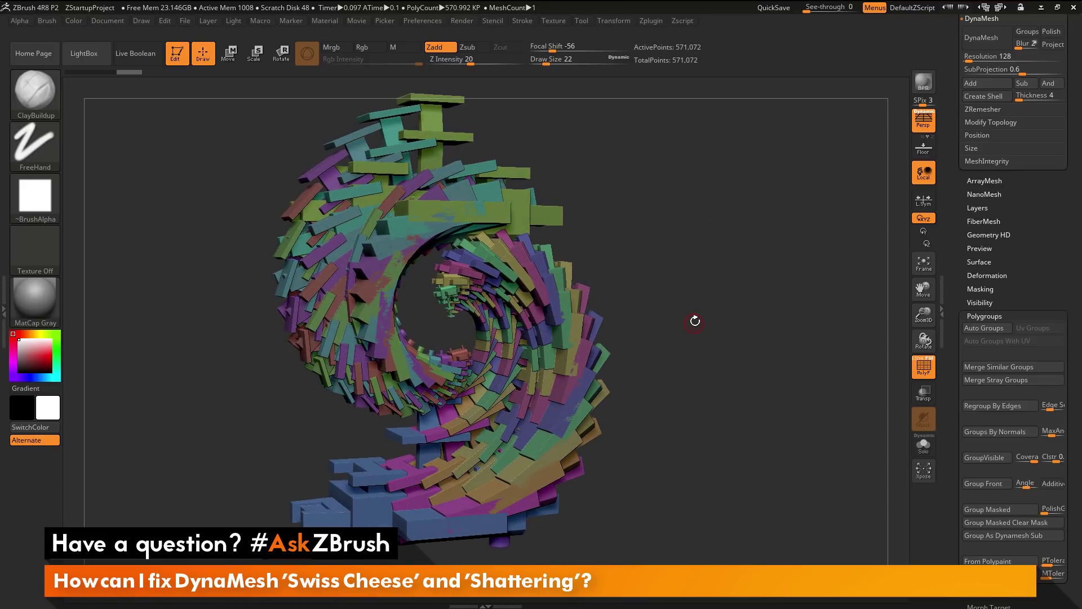
Open the Subtool settings, align the spiral to a straight front view and turn perspective off.
scroll(947, 311, up, 5)
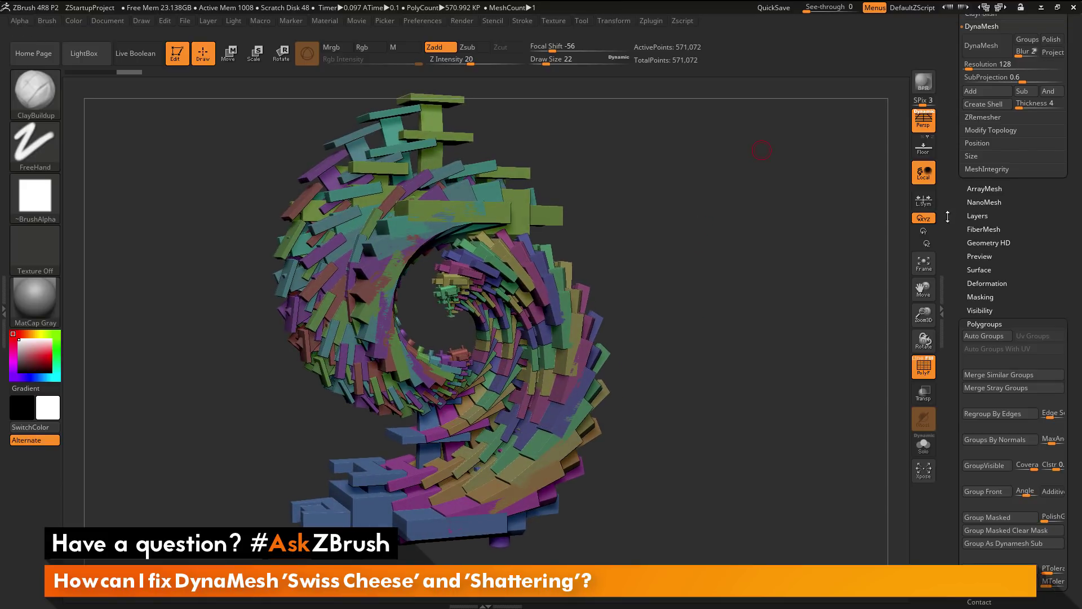
scroll(949, 238, up, 1)
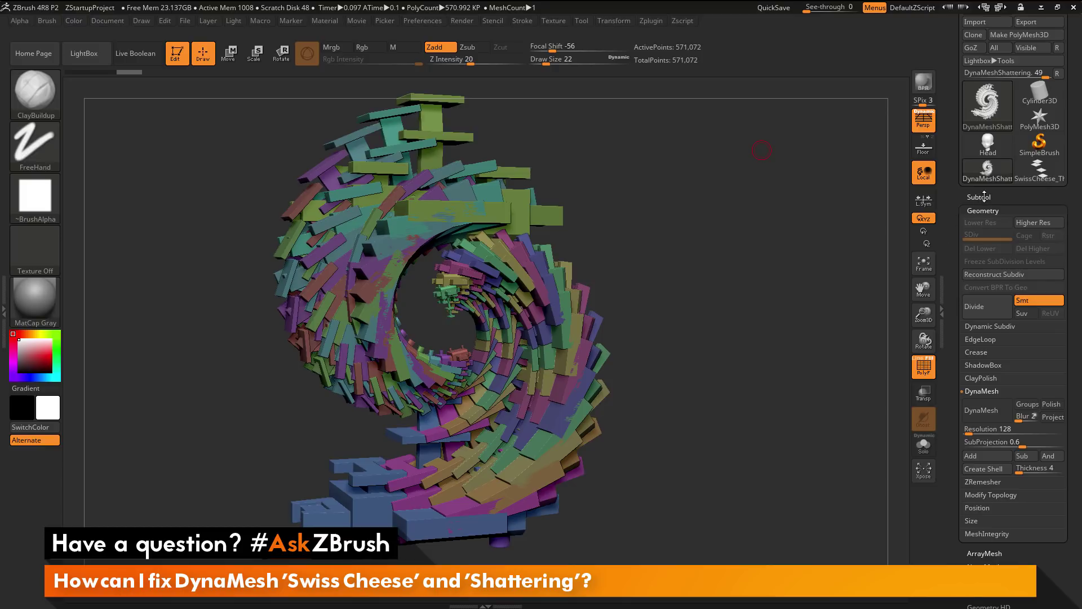
click(979, 197)
drag(768, 234, 661, 239)
key(p)
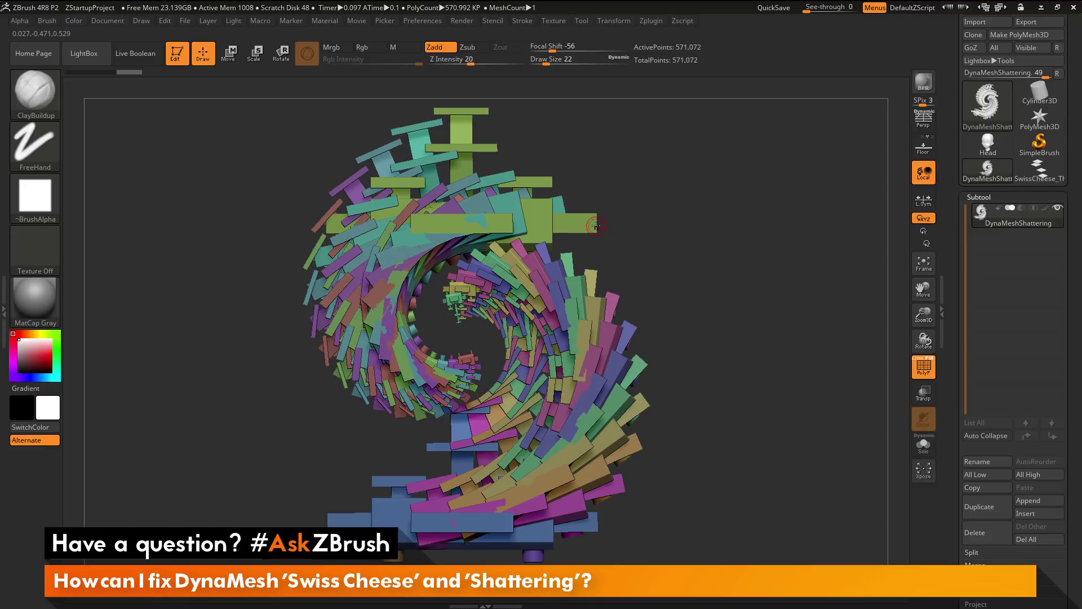
Isolate the green end polygroup, invert the visibility, and hide the next six polygroups along the spiral's upper arc.
key(ctrl+shift)
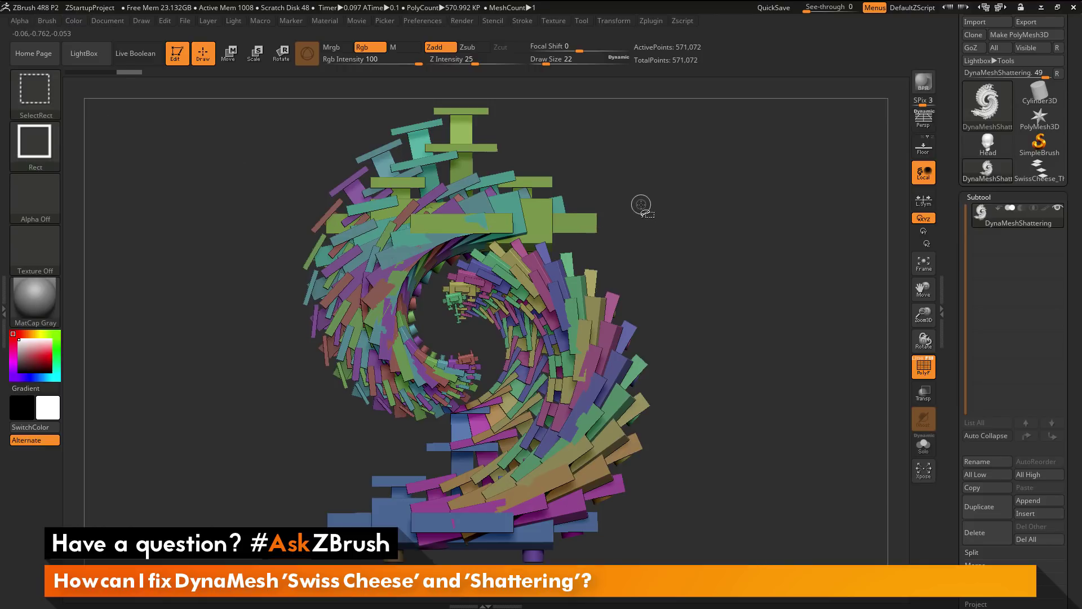
ctrl+shift+click(592, 217)
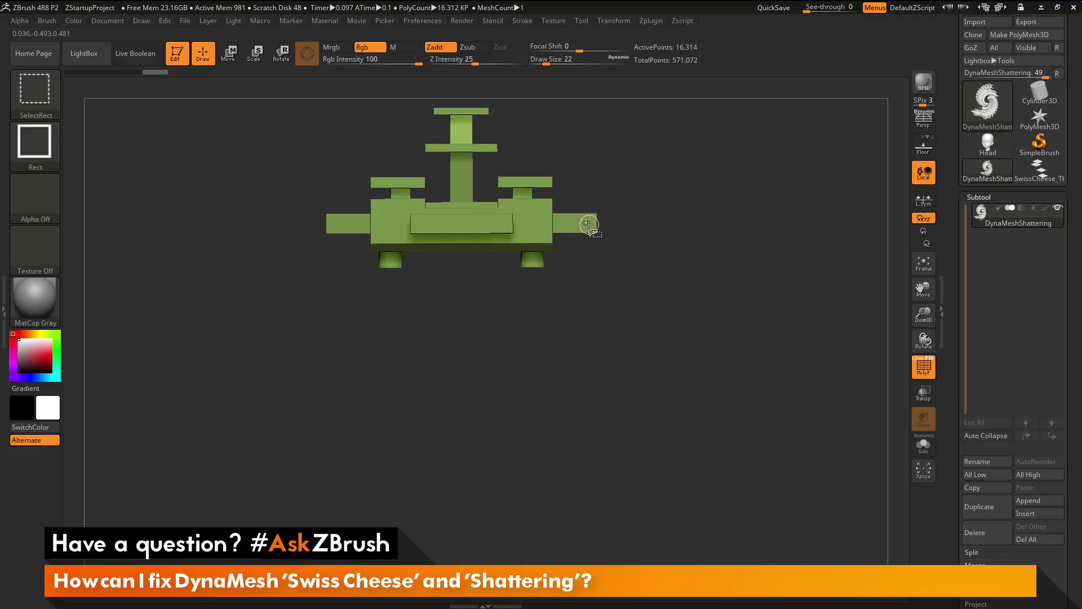
ctrl+shift+drag(645, 211, 773, 210)
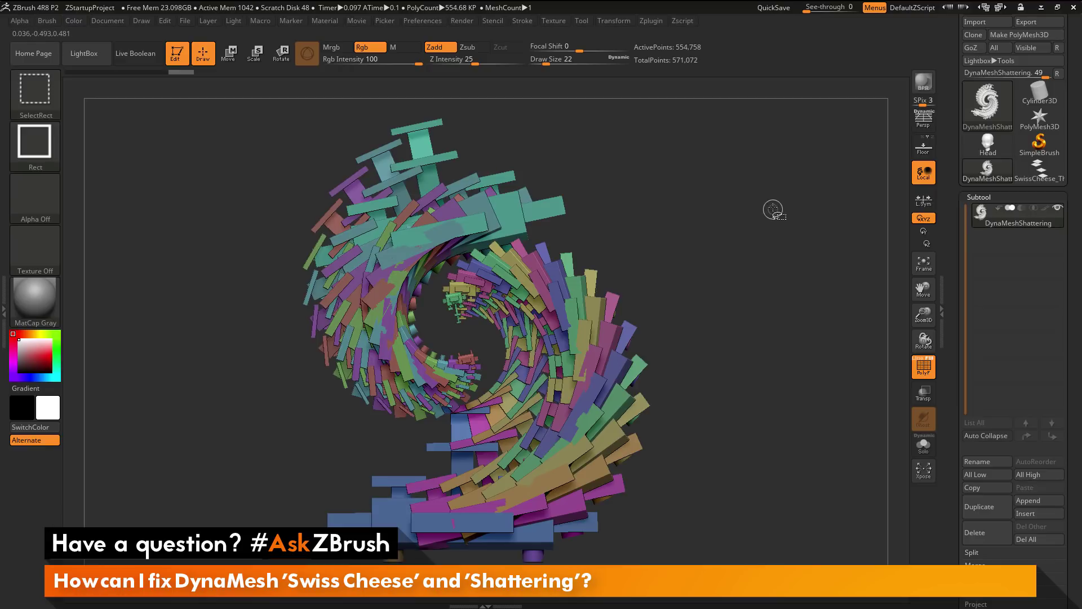
ctrl+shift+click(554, 206)
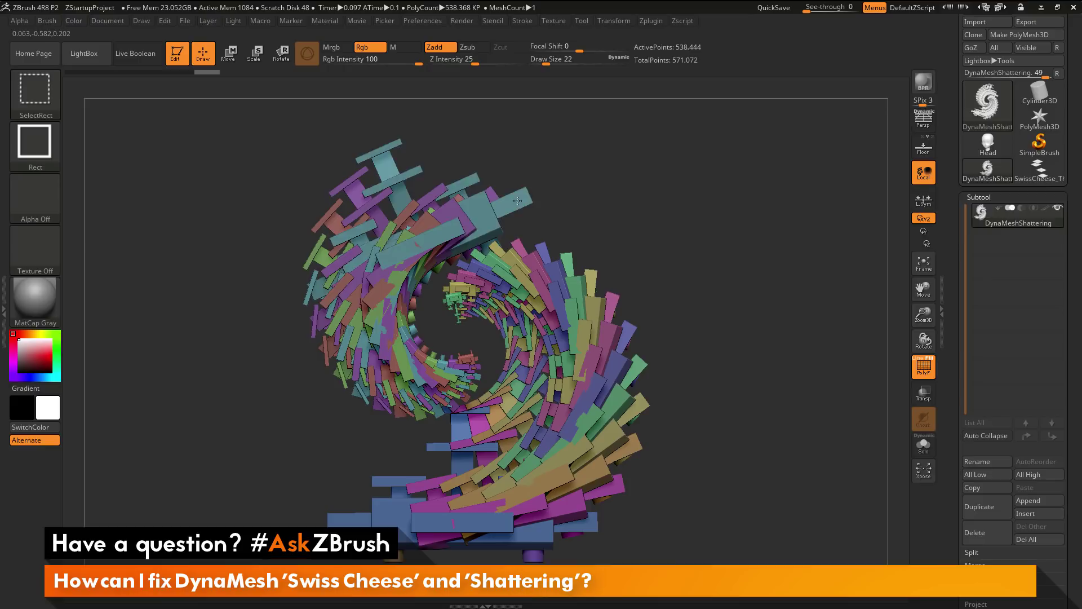
ctrl+shift+click(518, 207)
ctrl+shift+click(460, 205)
ctrl+shift+click(455, 204)
ctrl+shift+click(451, 198)
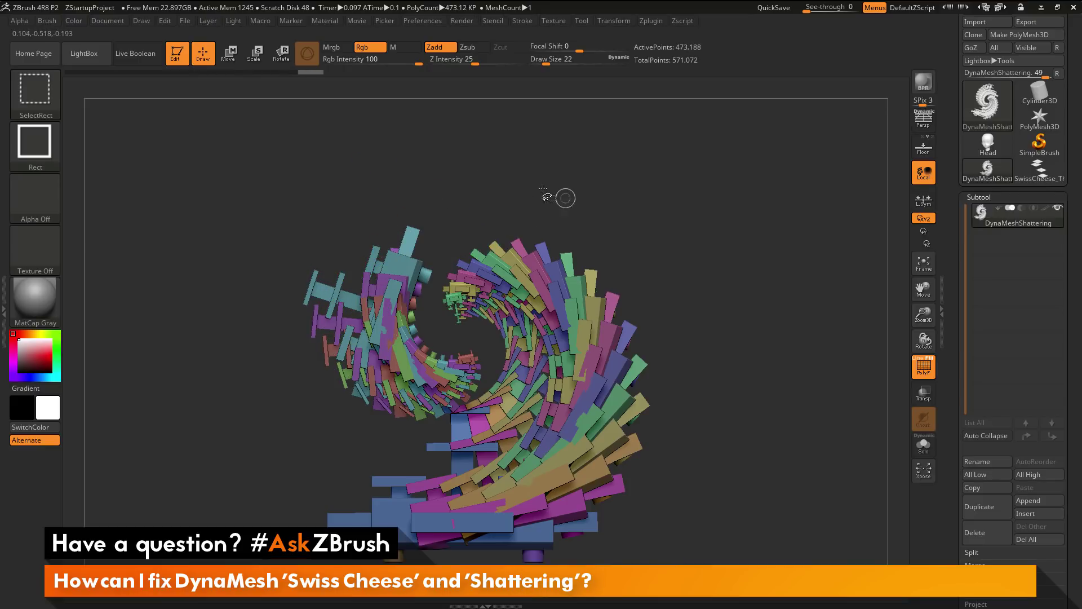
ctrl+shift+click(410, 232)
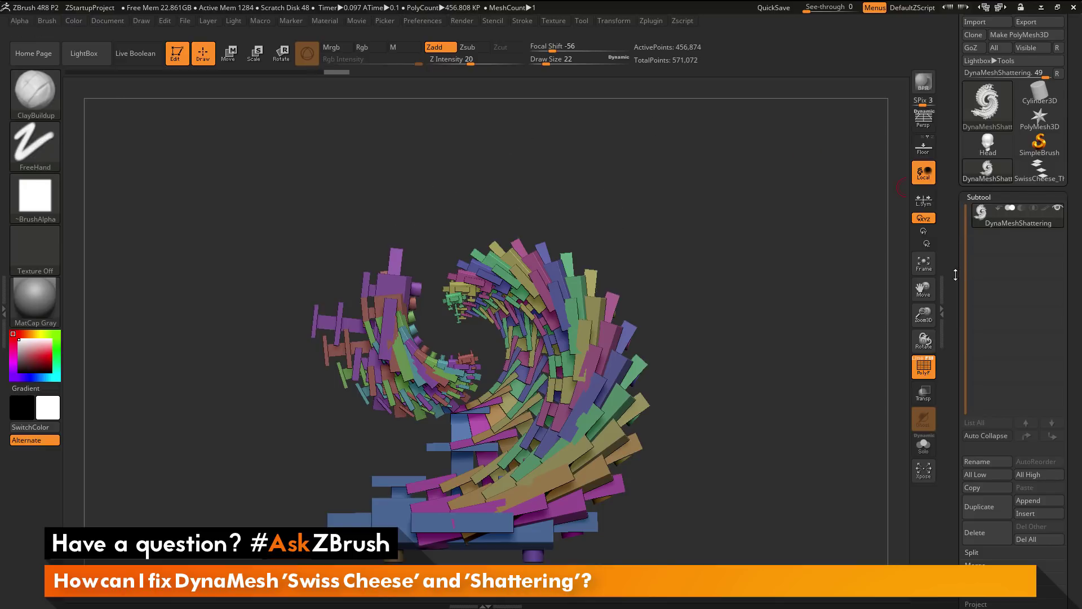
Split the hidden upper-arc parts into a separate subtool with Split Hidden and check the new subtool.
drag(956, 275, 956, 150)
shift+click(989, 364)
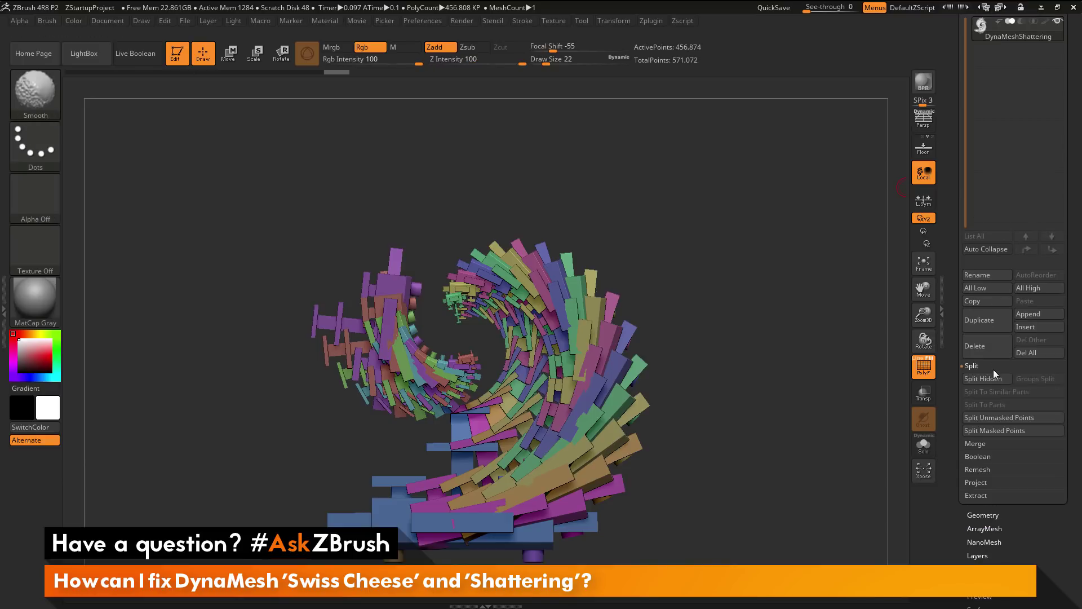
click(985, 379)
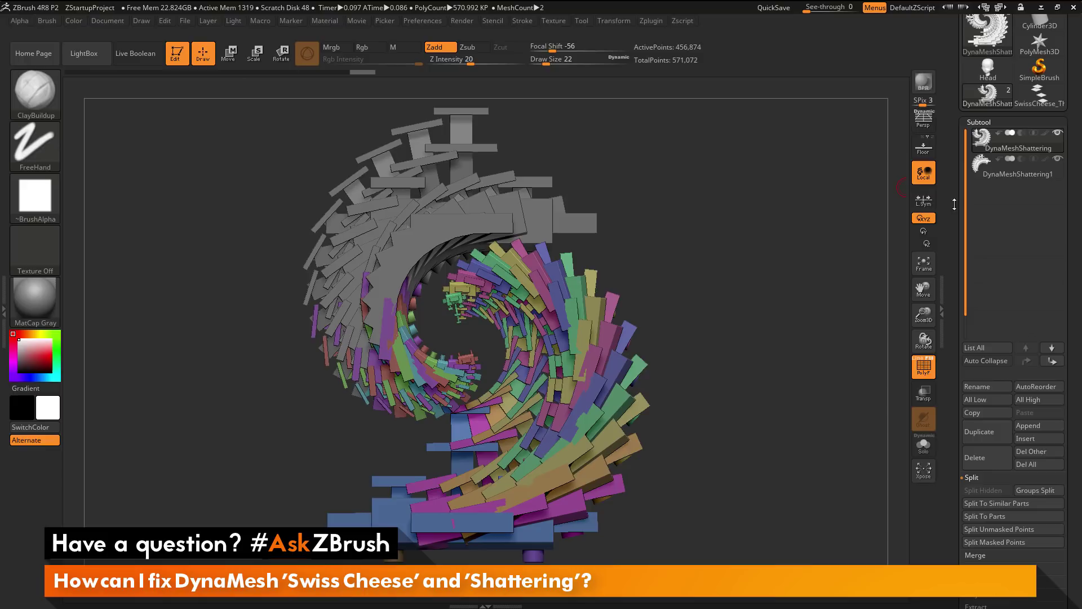
mouse_move(1005, 175)
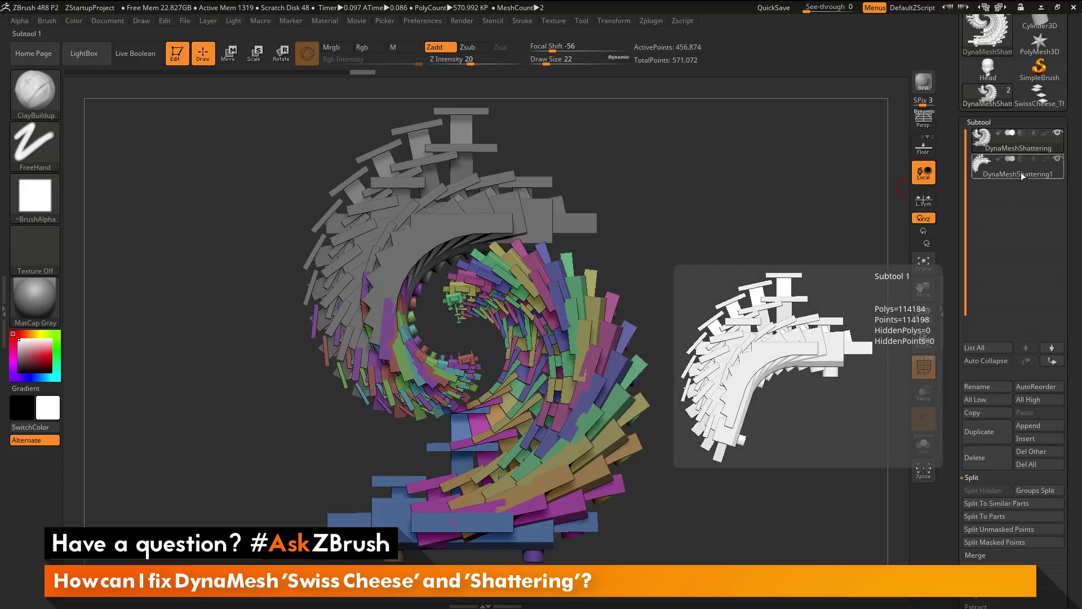
Split the next six polygroups down the spiral's outer left curve into a separate subtool with Split Hidden, keeping the split-off subtools hidden.
click(1057, 162)
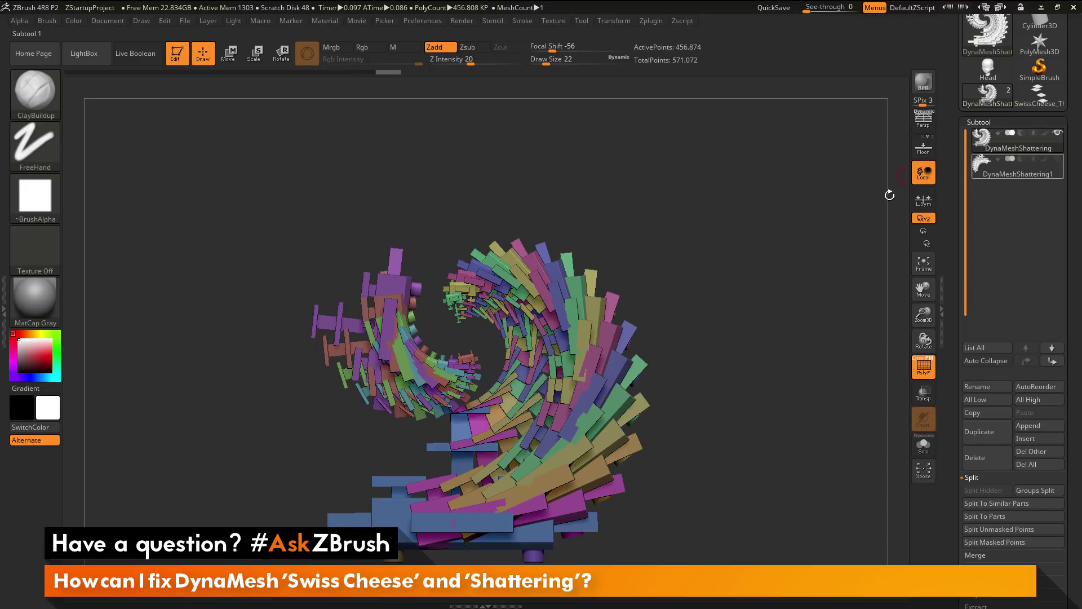
alt+drag(722, 291, 657, 248)
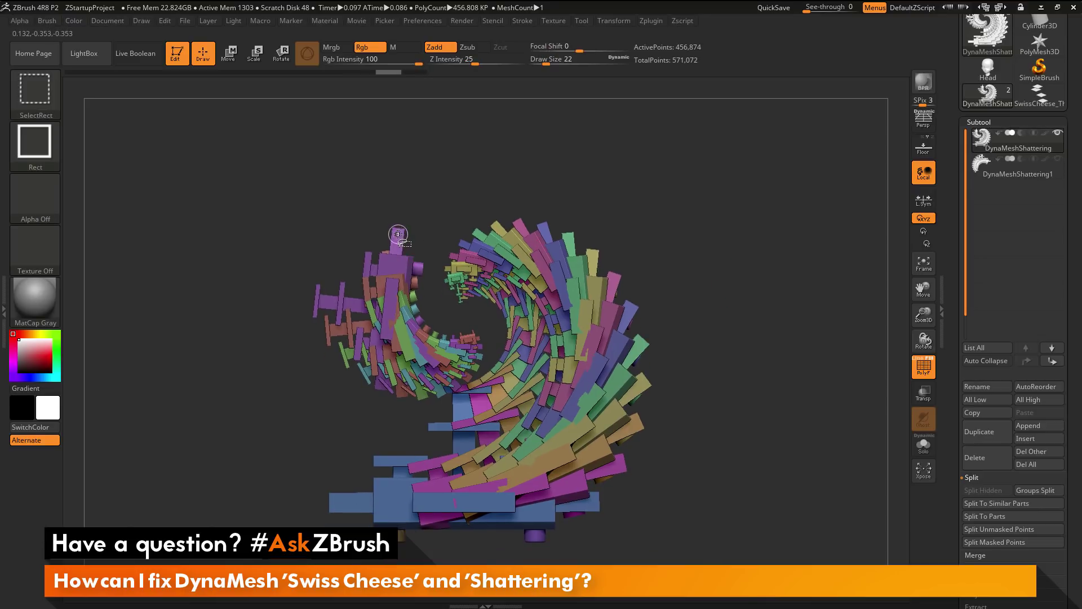
ctrl+shift+click(400, 234)
ctrl+shift+click(400, 234)
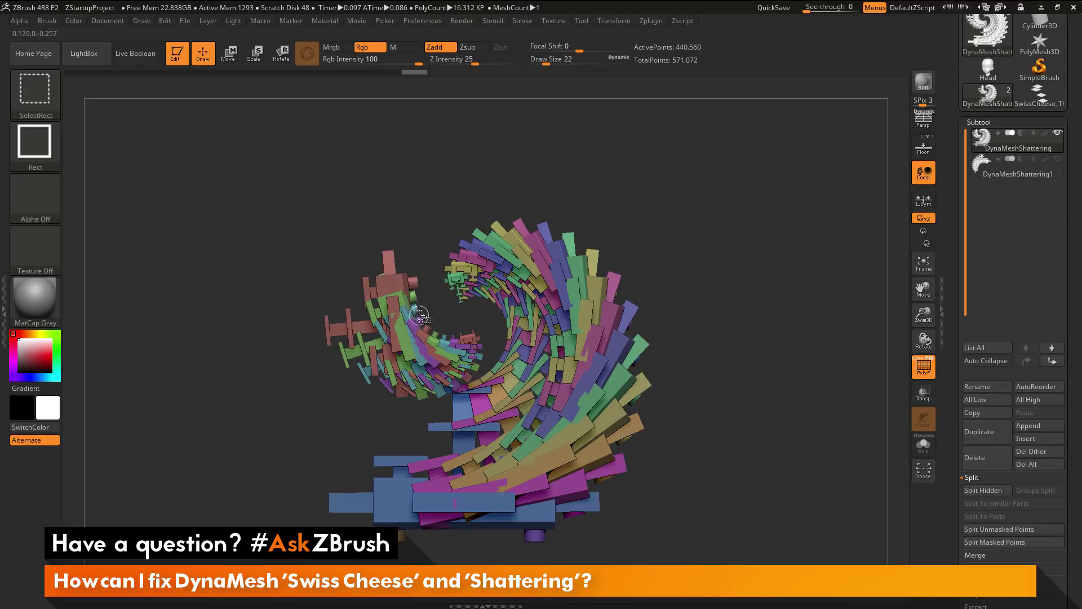
ctrl+shift+click(393, 263)
ctrl+shift+click(394, 282)
ctrl+shift+click(393, 301)
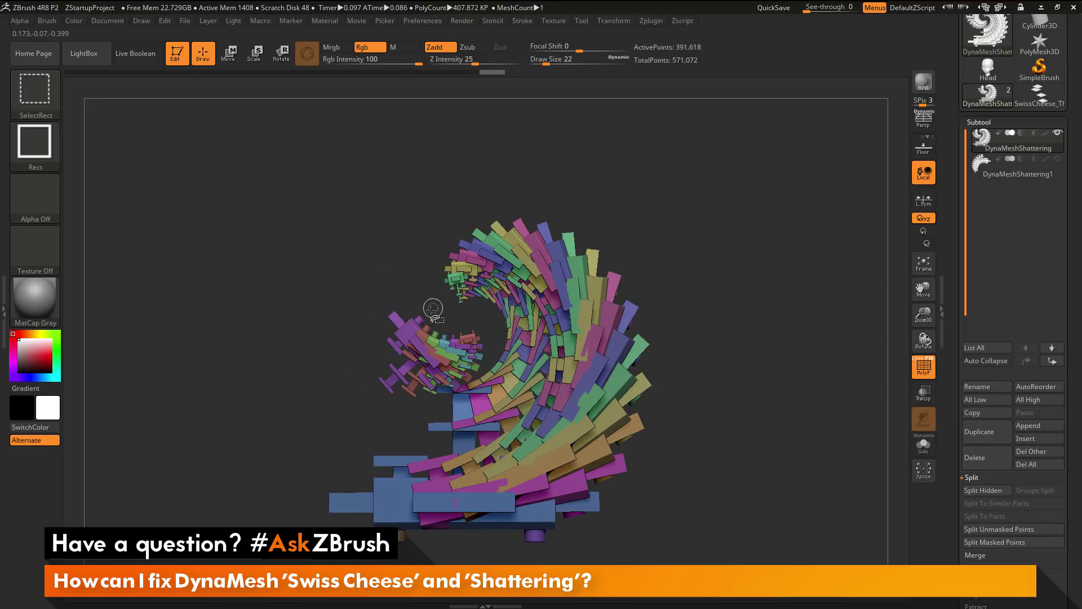
ctrl+shift+click(405, 320)
ctrl+shift+click(419, 332)
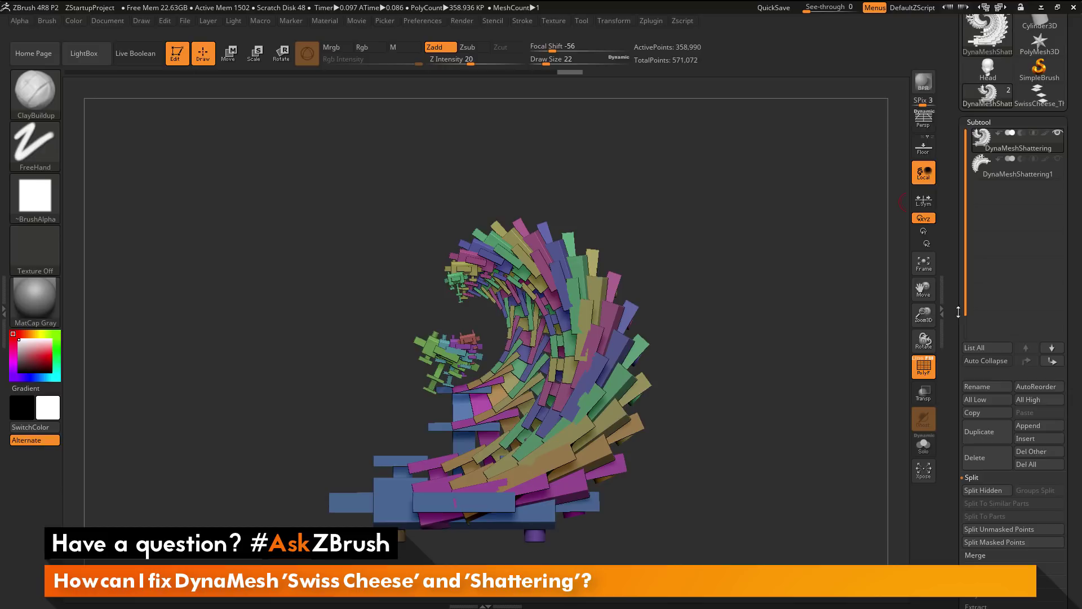
click(984, 491)
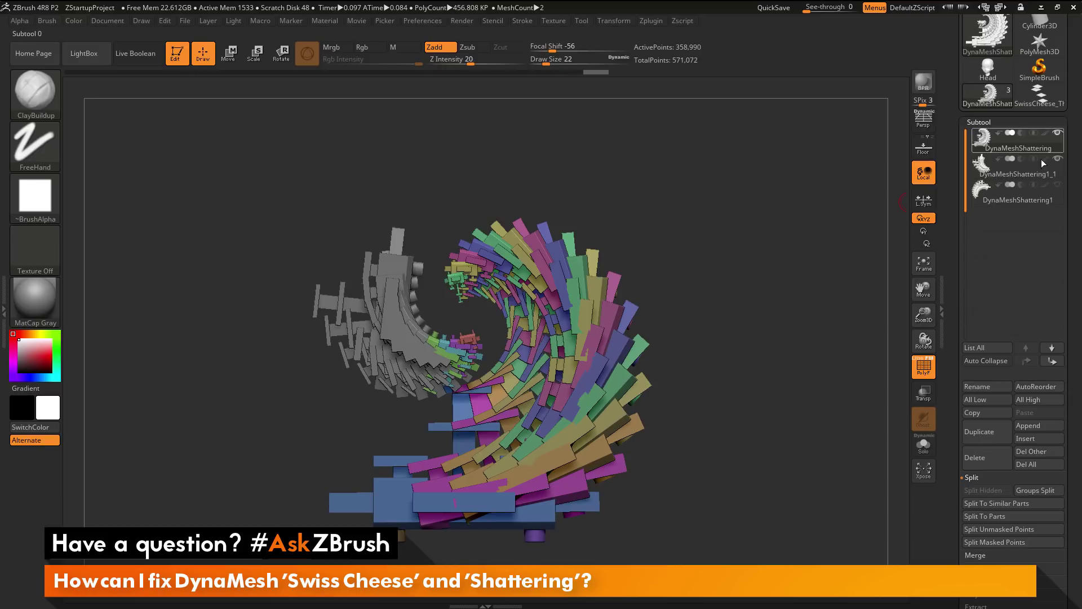
click(1058, 159)
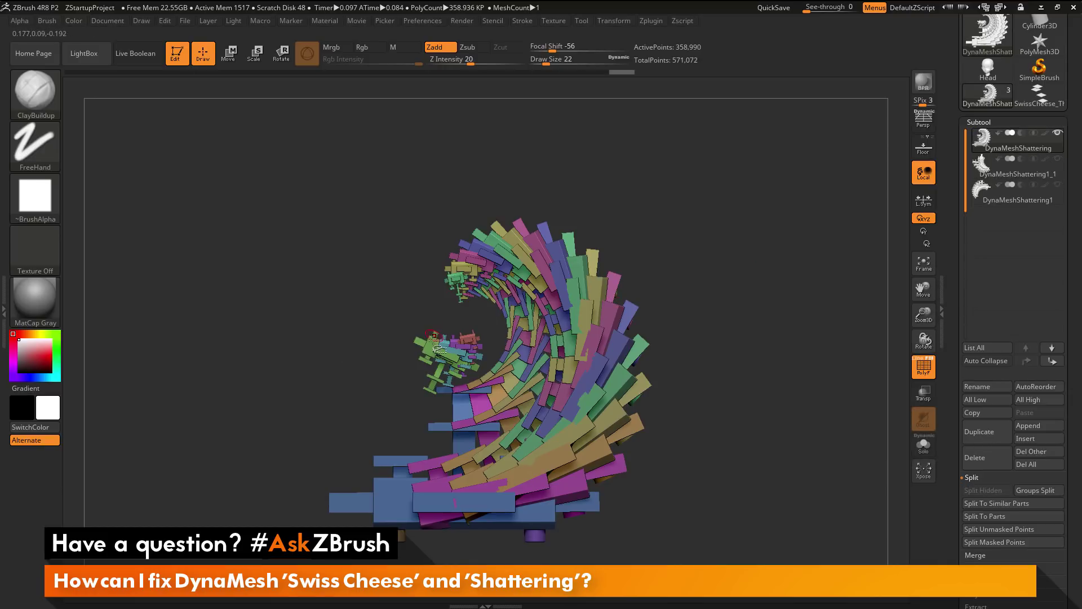
Split the four small polygroups at the spiral's inner lower end into their own subtool with Split Hidden, and hide that subtool.
ctrl+shift+click(434, 344)
ctrl+shift+click(437, 354)
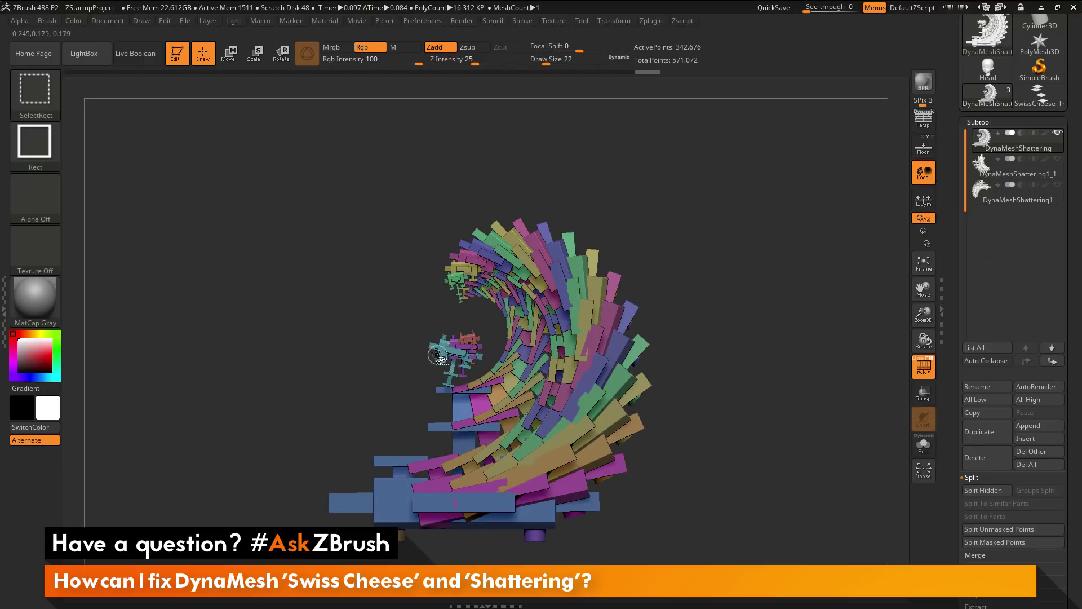
ctrl+shift+click(443, 350)
ctrl+shift+click(455, 346)
ctrl+shift+click(467, 343)
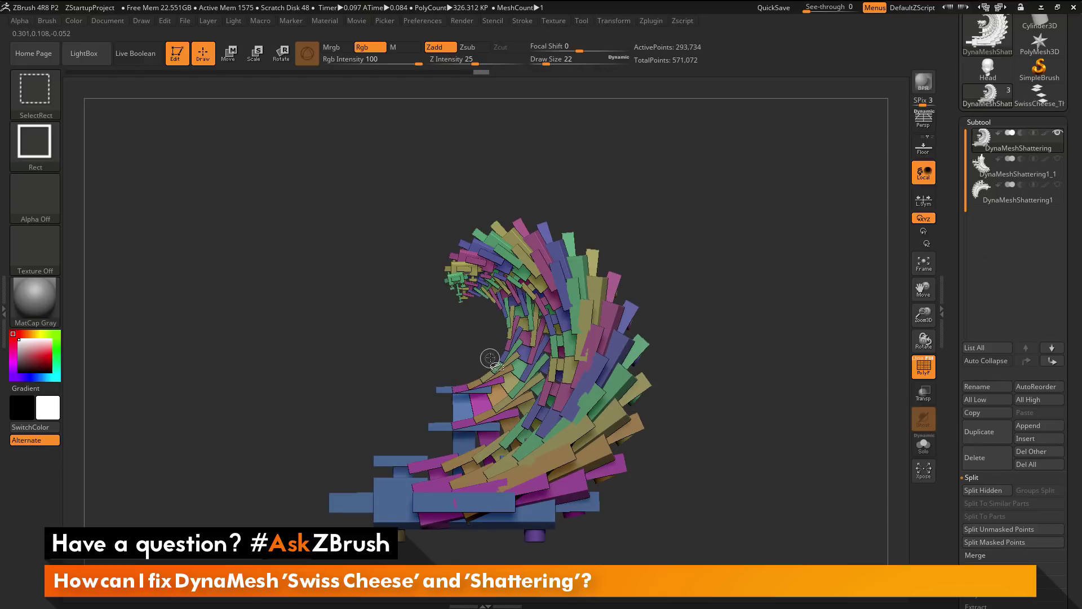
click(983, 490)
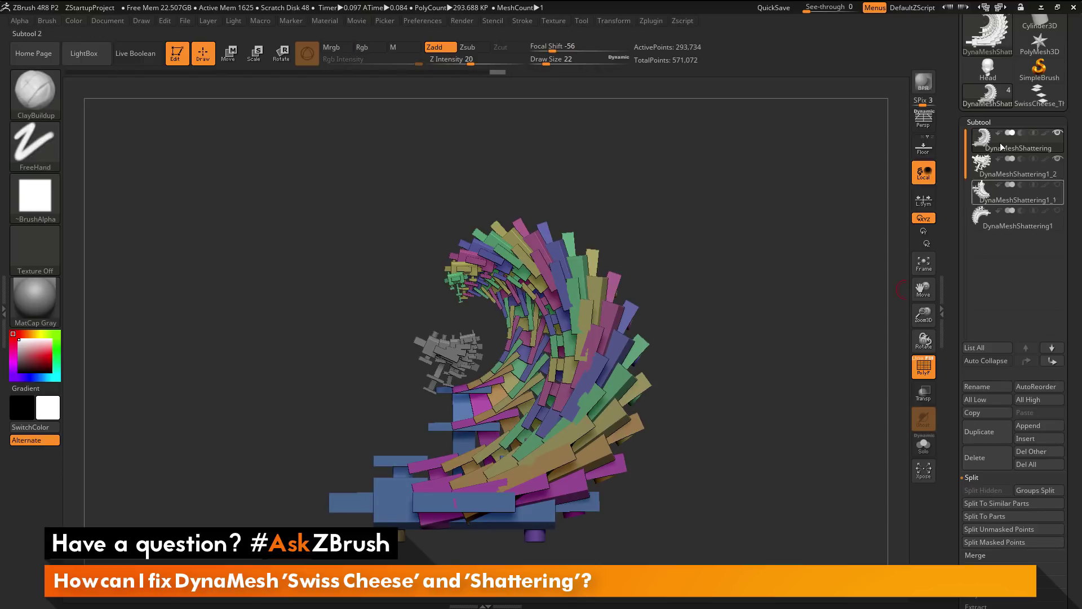
click(1057, 159)
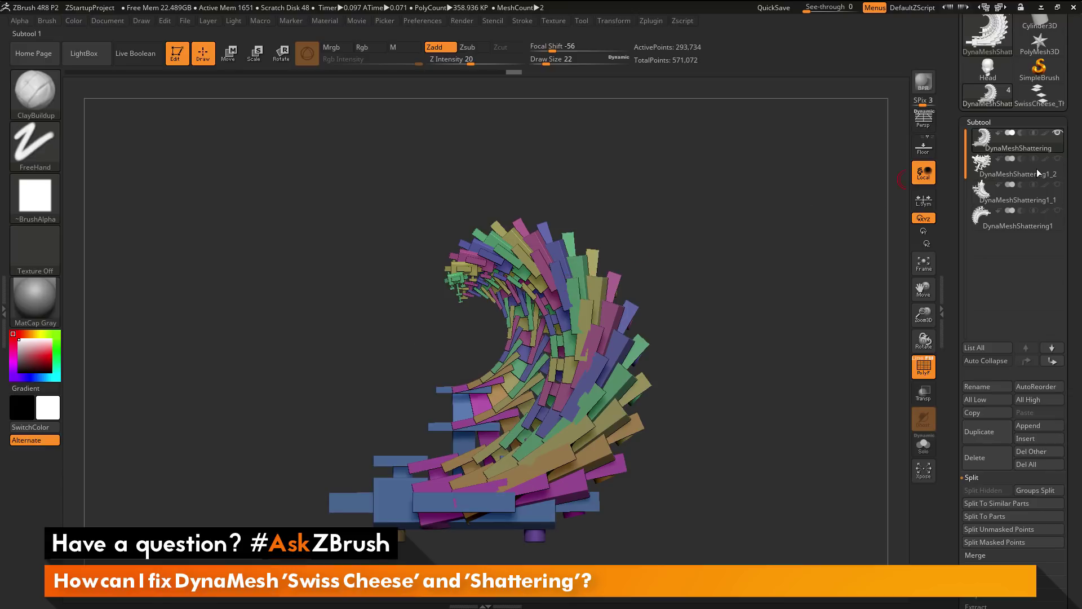
Hide the small cylinder parts under the spiral's base and the blue base polygroup.
key(ctrl+shift)
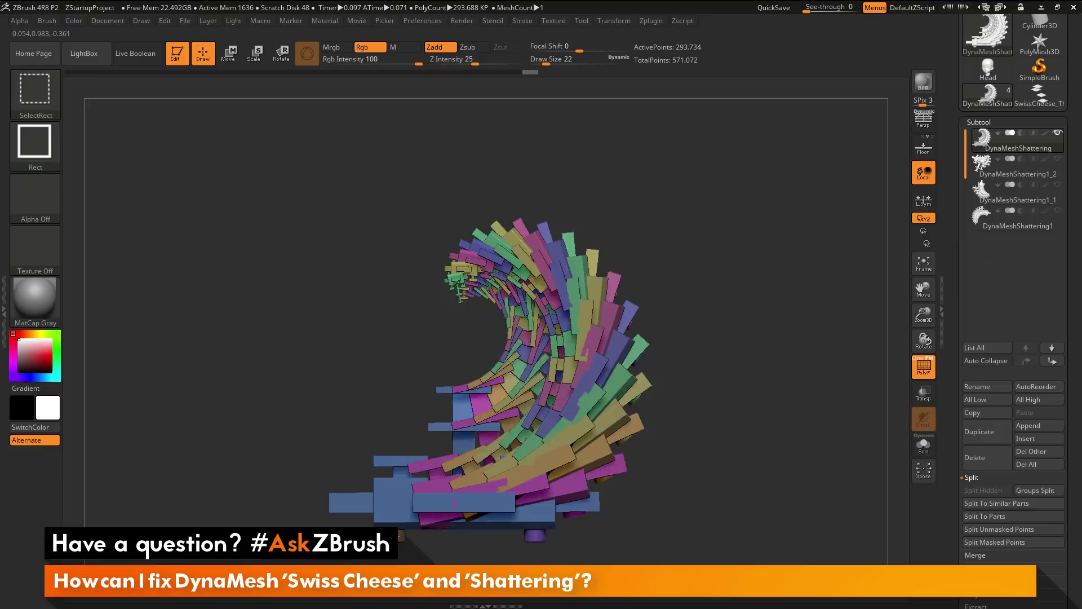
ctrl+shift+click(395, 530)
ctrl+shift+click(437, 557)
ctrl+shift+click(534, 540)
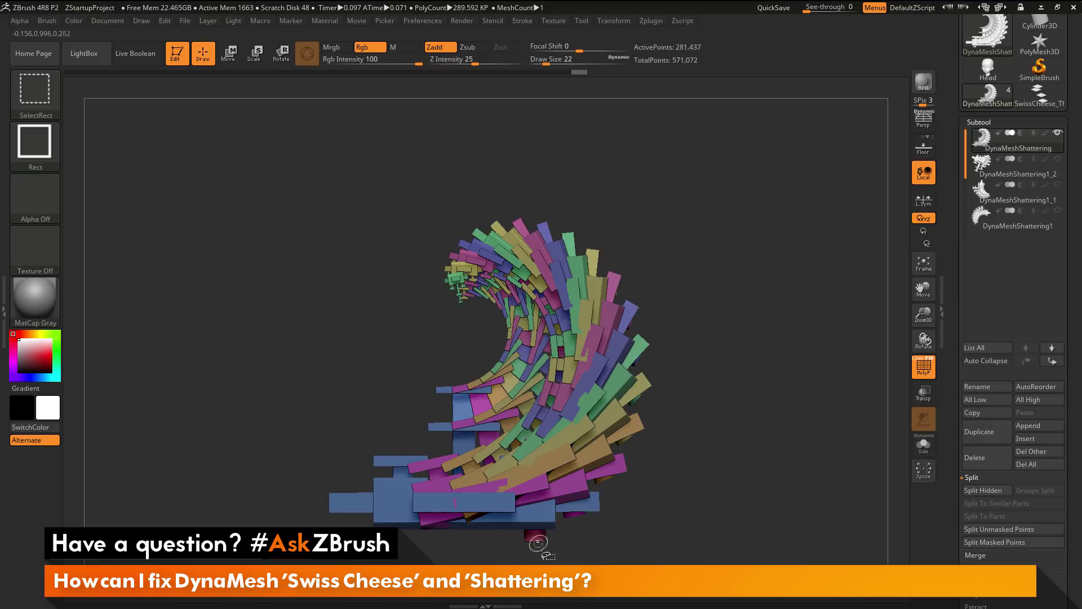
ctrl+shift+click(536, 534)
ctrl+shift+click(539, 527)
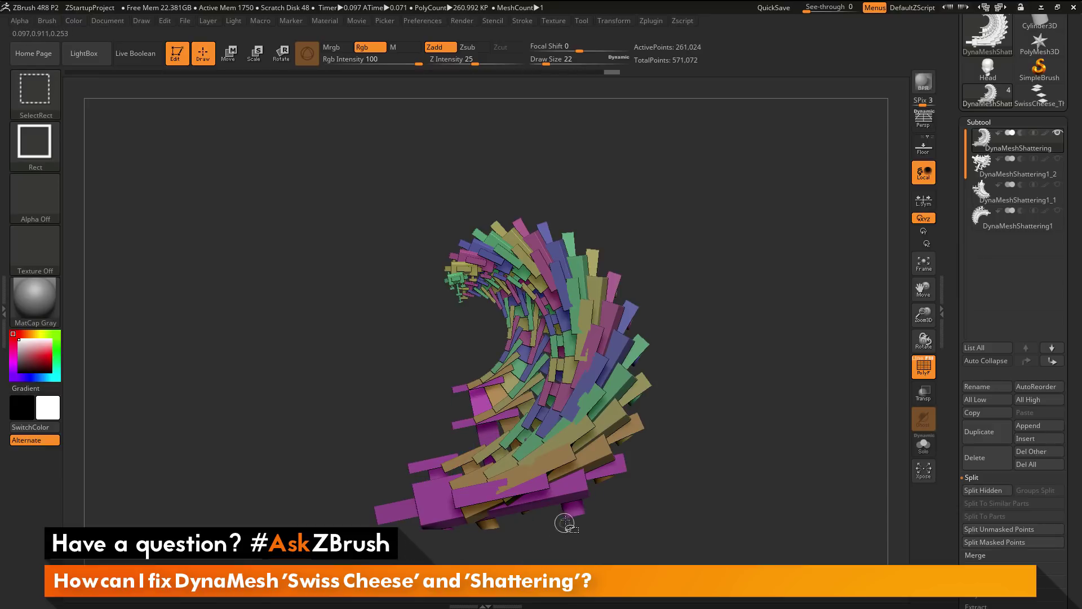
Hide the next polygroups up the spiral's lower right side and split all hidden base parts into a separate subtool with Split Hidden.
ctrl+shift+click(486, 514)
ctrl+shift+click(508, 516)
ctrl+shift+click(551, 499)
ctrl+shift+click(555, 478)
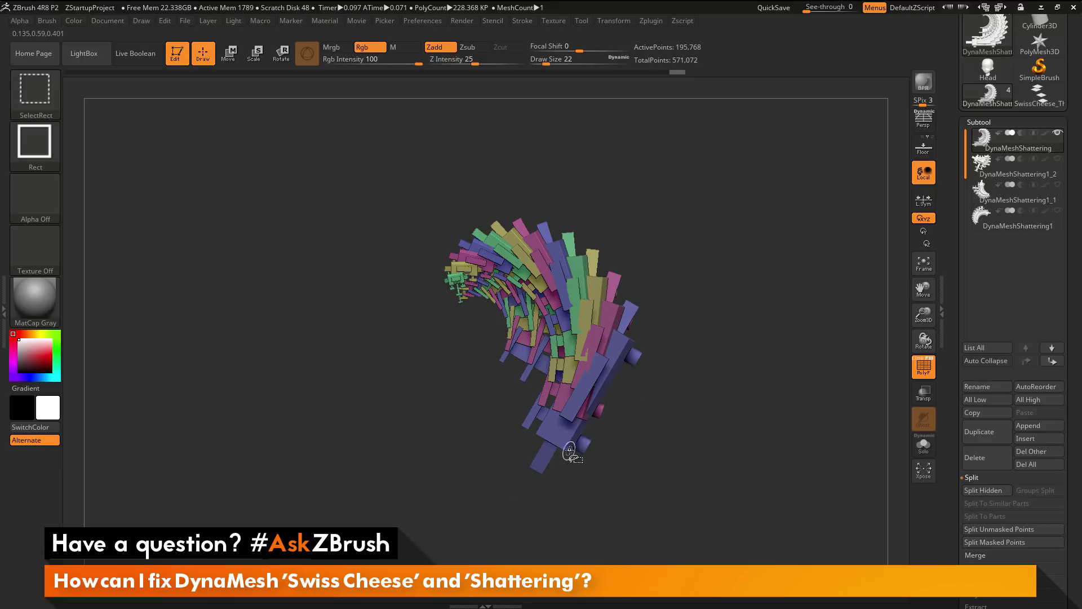
ctrl+shift+click(568, 448)
ctrl+shift+click(597, 468)
click(982, 490)
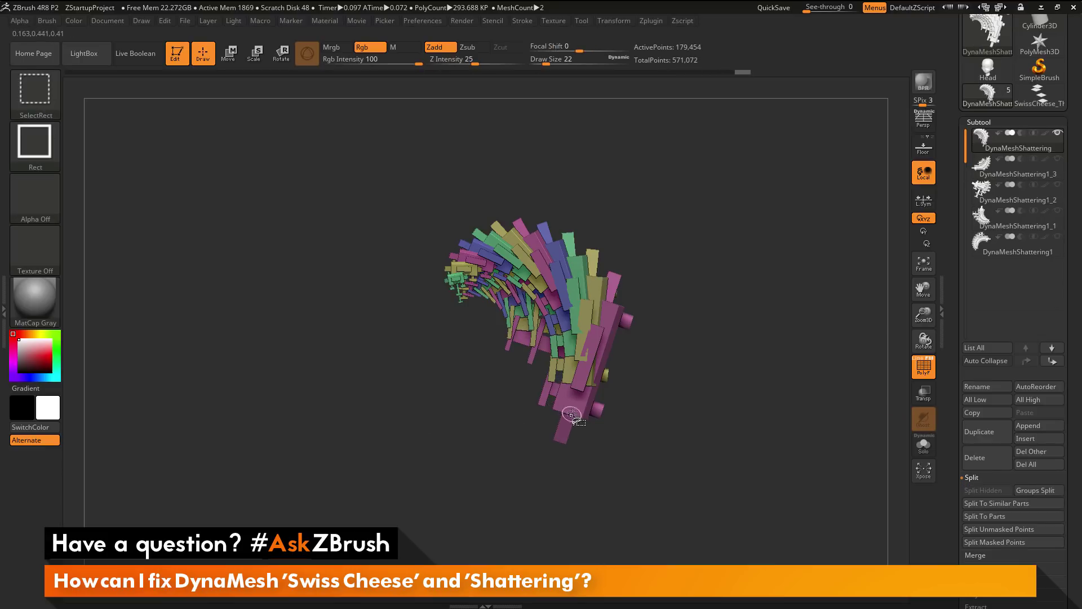
Split the next five polygroups up the spiral's right side into their own subtool with Split Hidden, and hide that subtool.
ctrl+shift+click(570, 420)
ctrl+shift+click(574, 416)
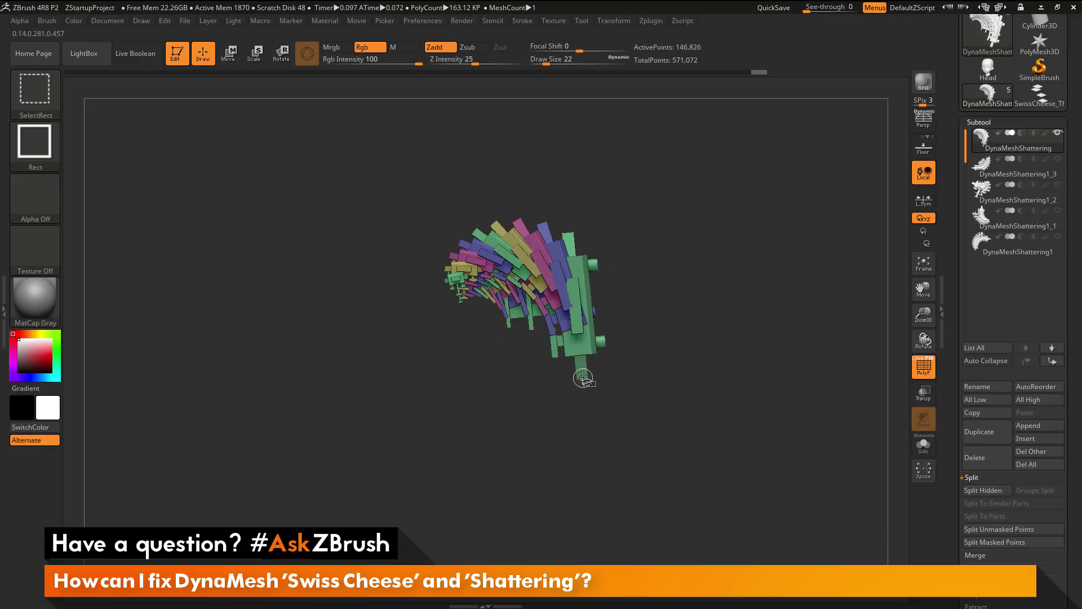
ctrl+shift+click(586, 342)
ctrl+shift+click(576, 330)
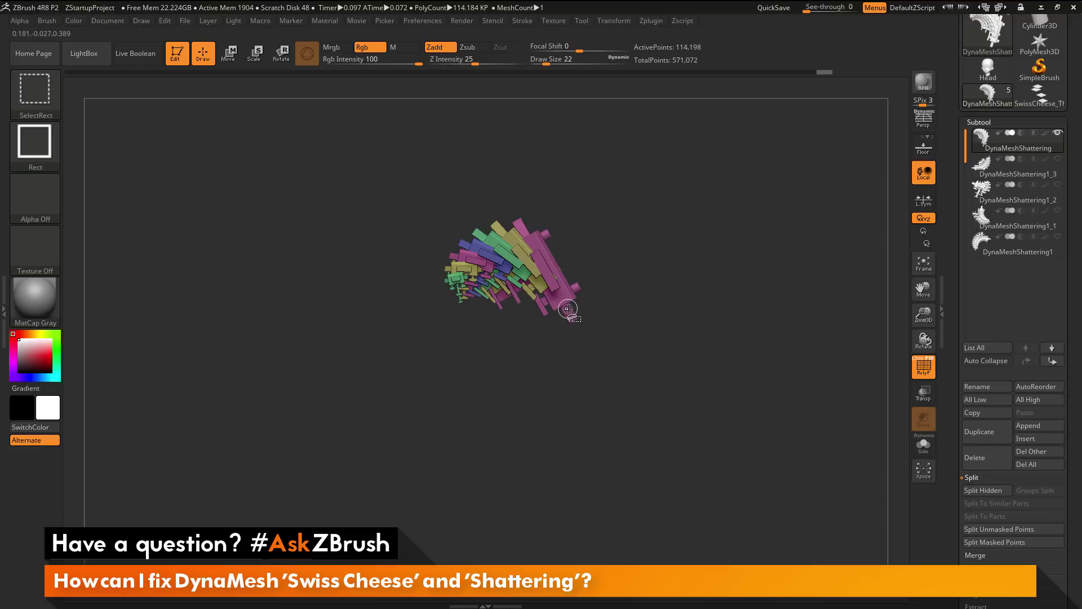
ctrl+shift+click(570, 312)
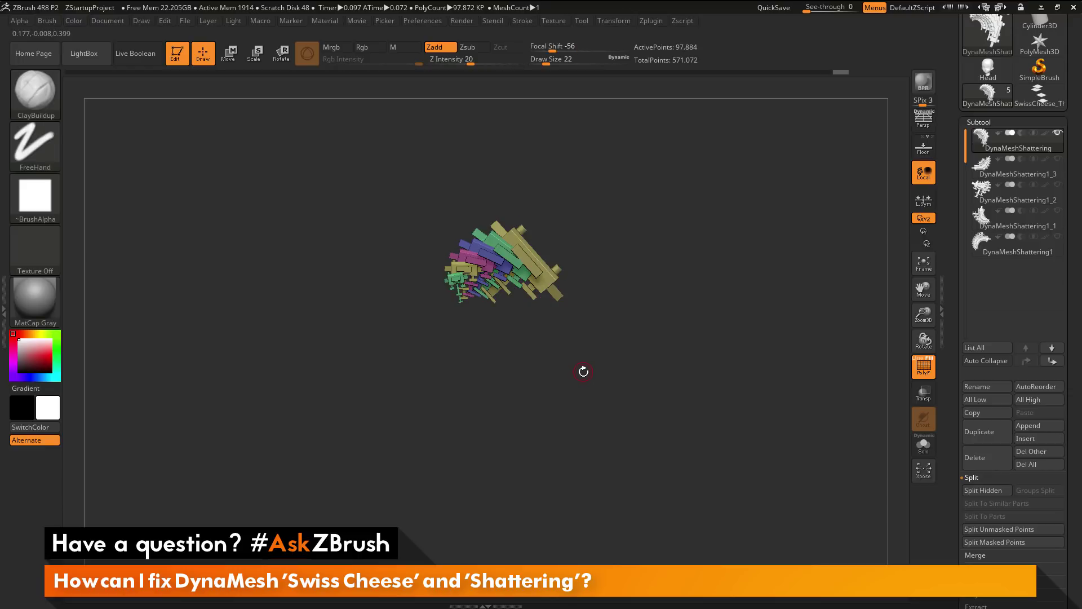
click(985, 491)
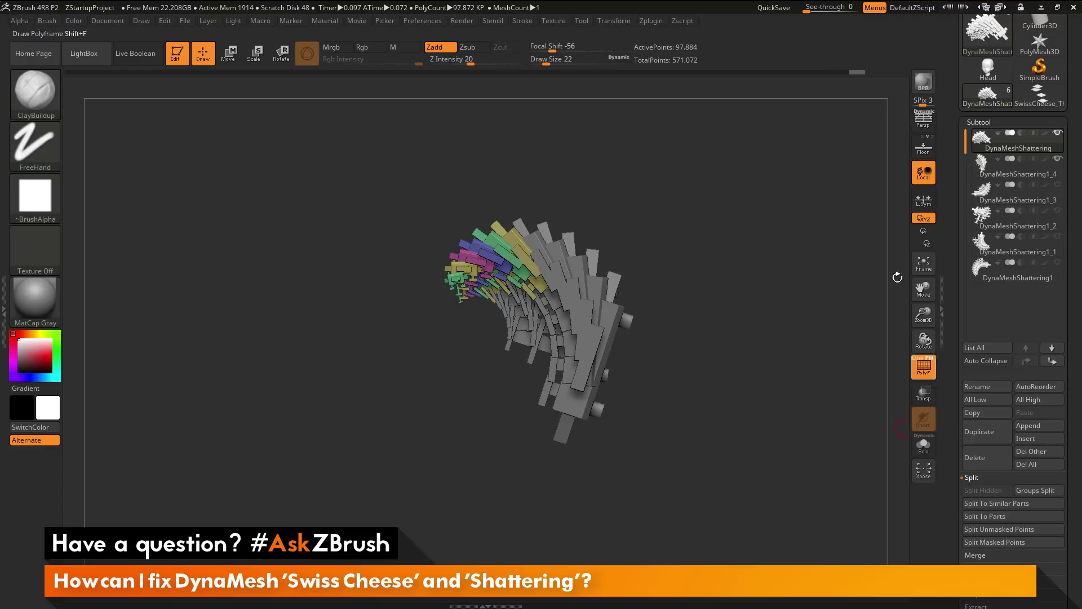
click(1058, 158)
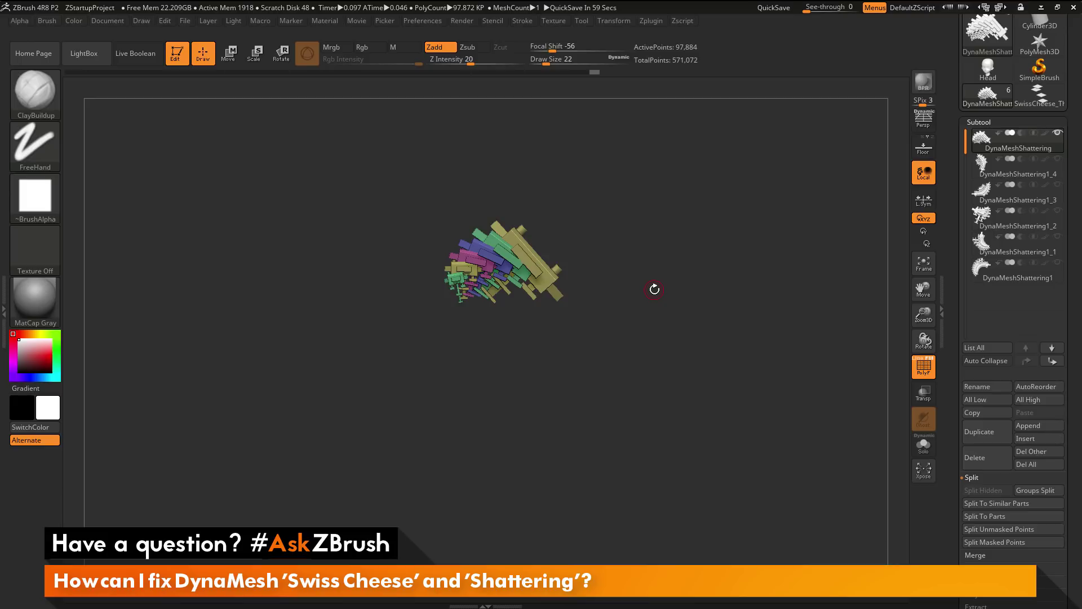
ctrl+shift+click(549, 269)
ctrl+shift+click(528, 268)
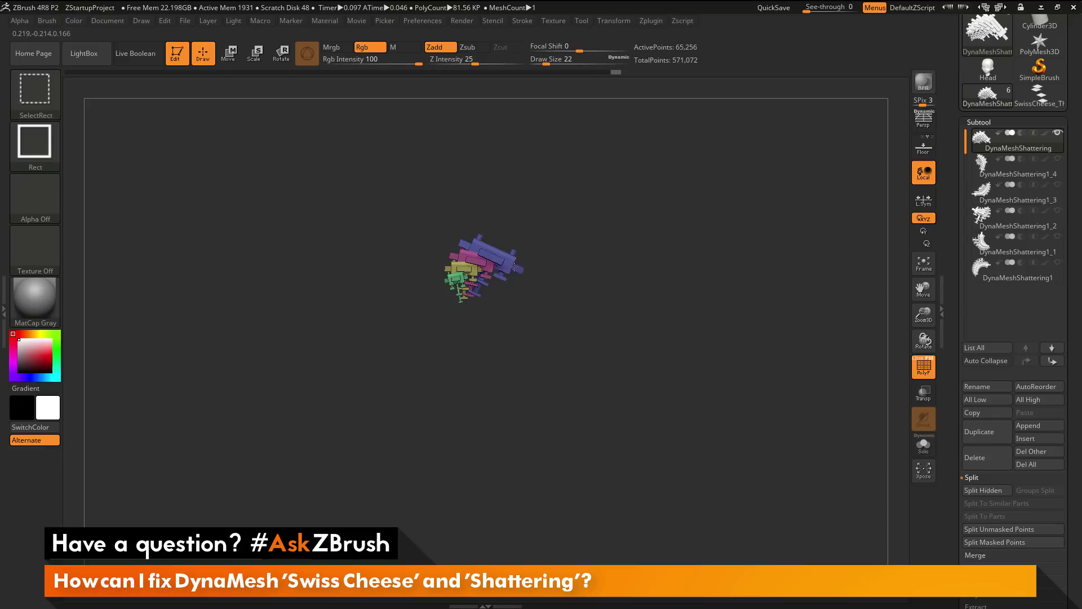
ctrl+shift+click(504, 264)
ctrl+shift+click(496, 265)
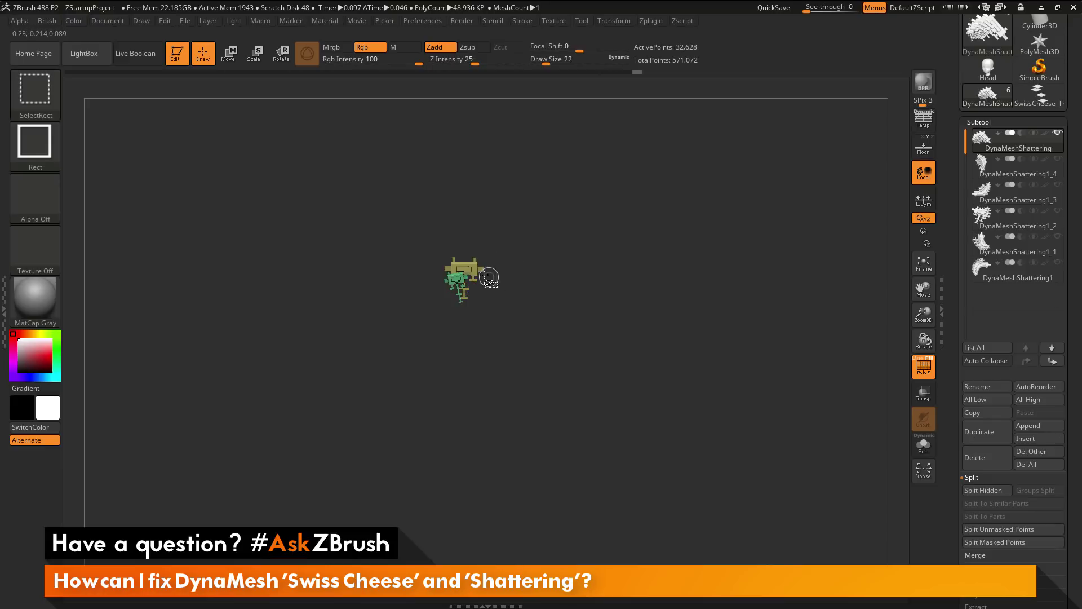
ctrl+shift+click(471, 271)
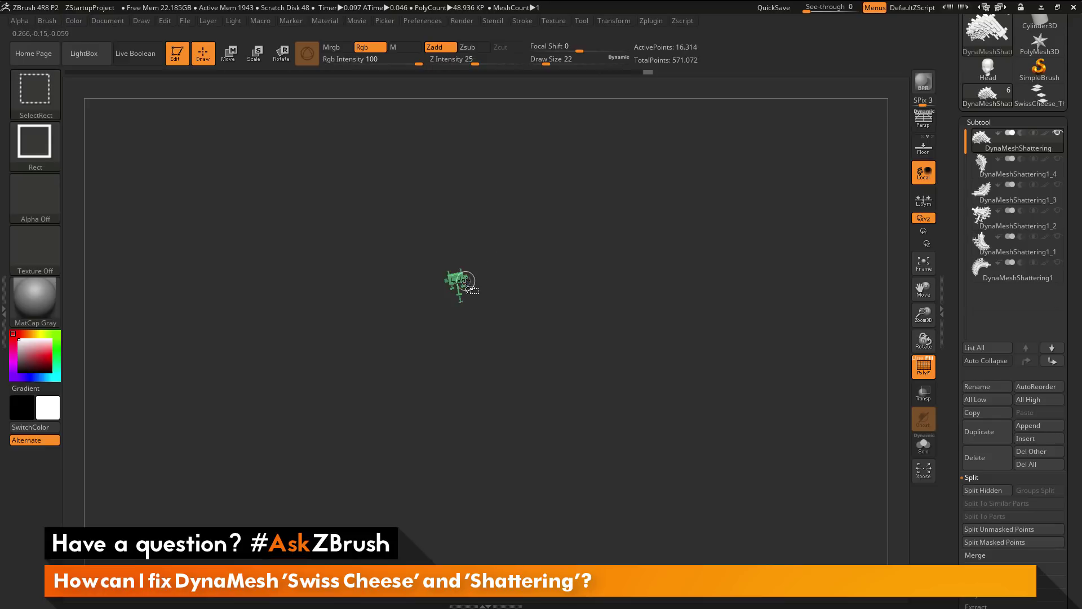
ctrl+shift+click(676, 226)
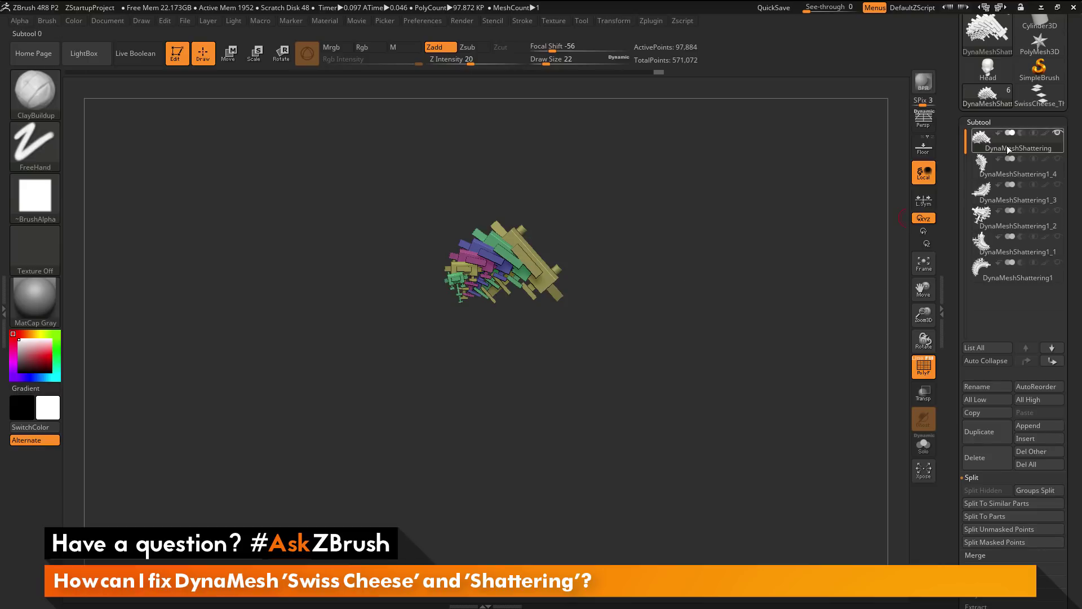
DynaMesh the remaining spiral tip at resolution 2048 with Blur 0, and check the result.
mouse_move(1009, 140)
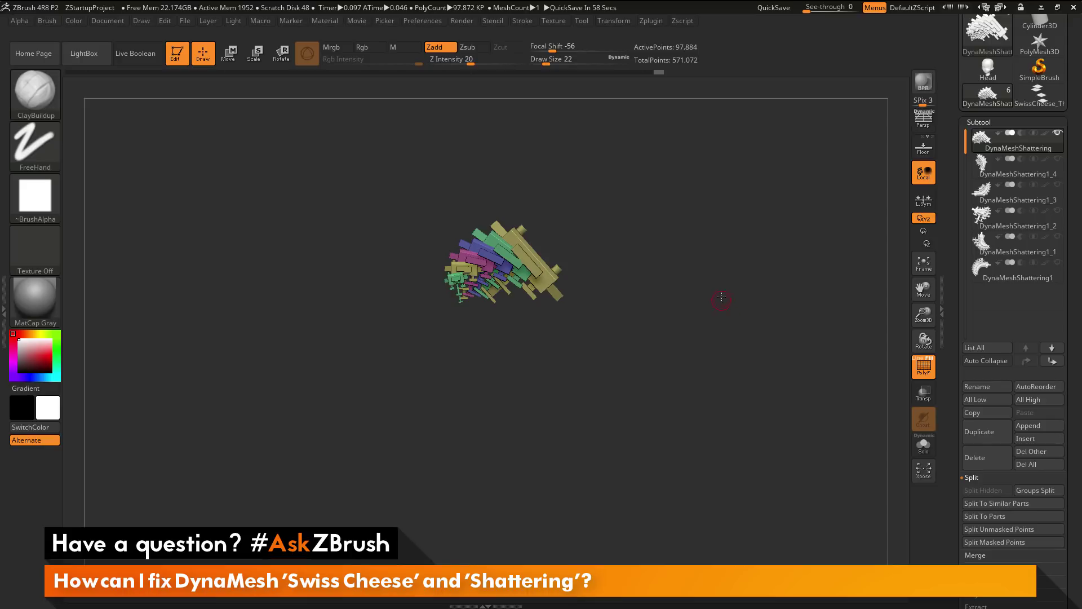
alt+drag(721, 297, 733, 315)
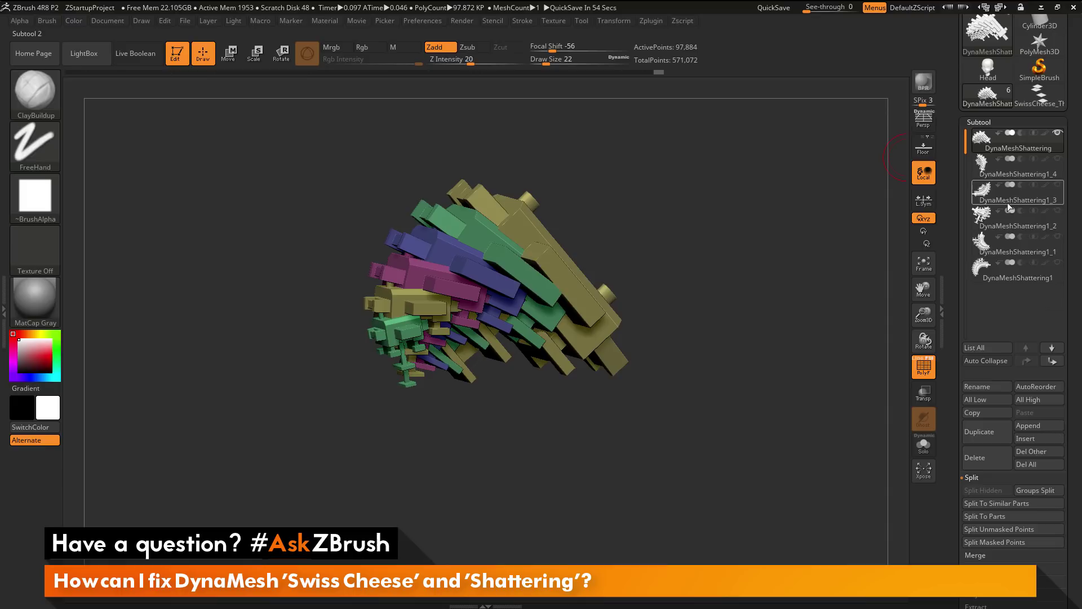
scroll(955, 341, down, 6)
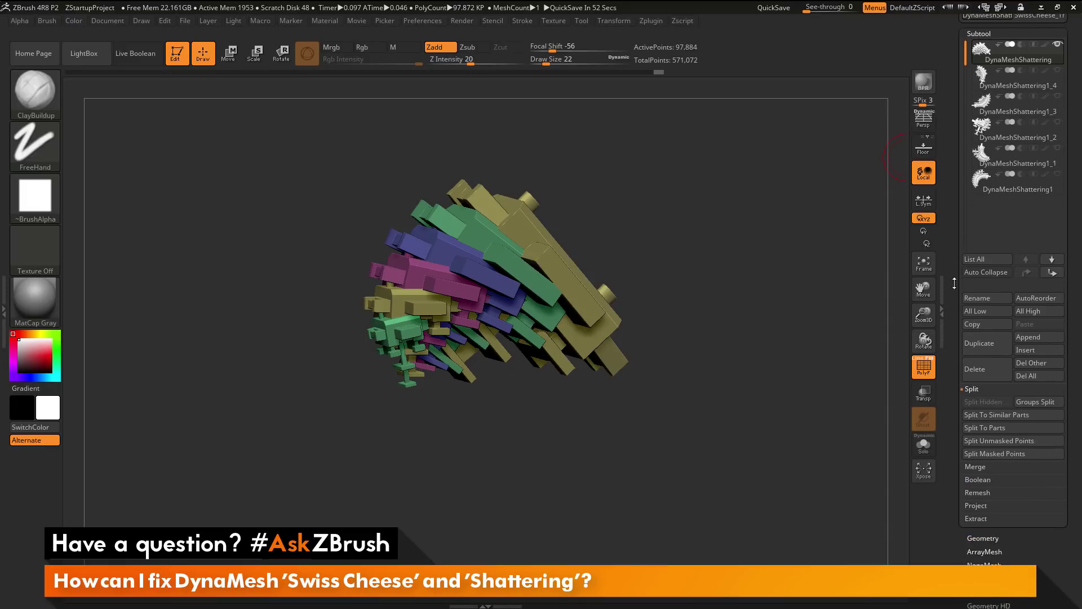
scroll(957, 317, down, 5)
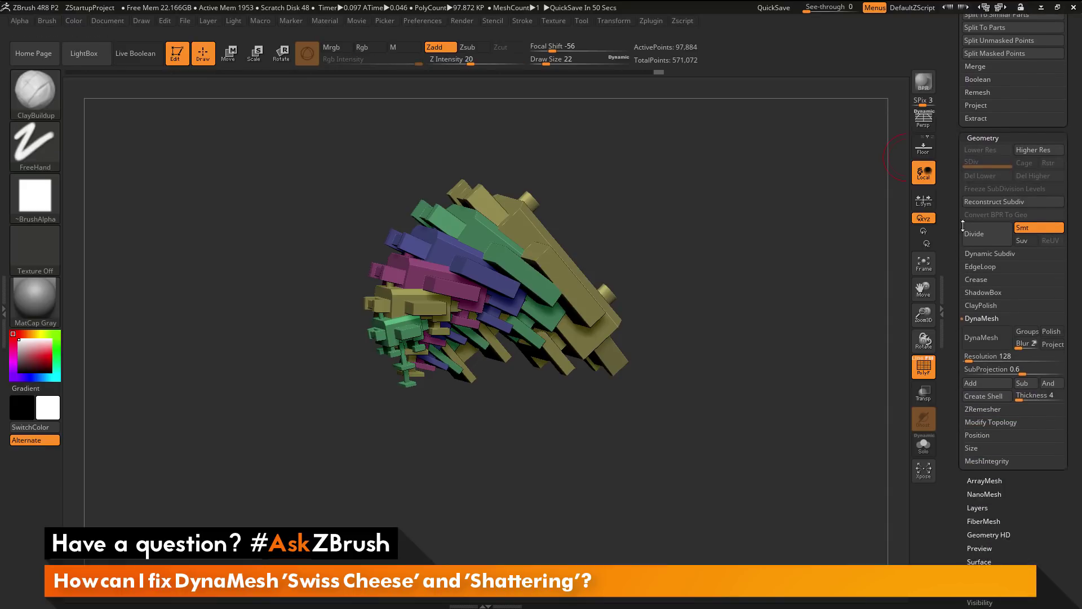
click(969, 322)
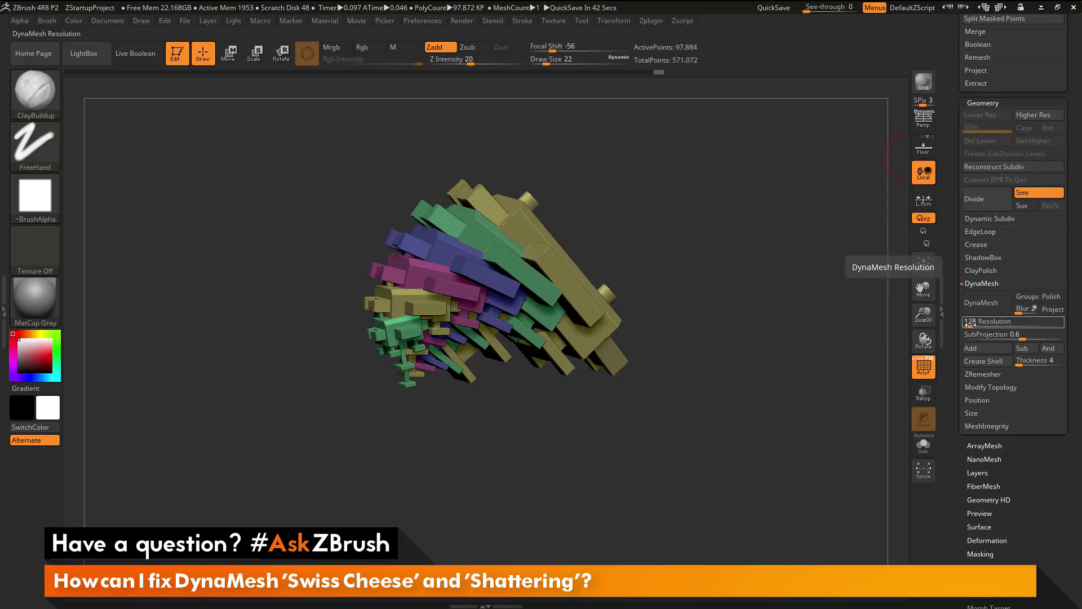
text(2048)
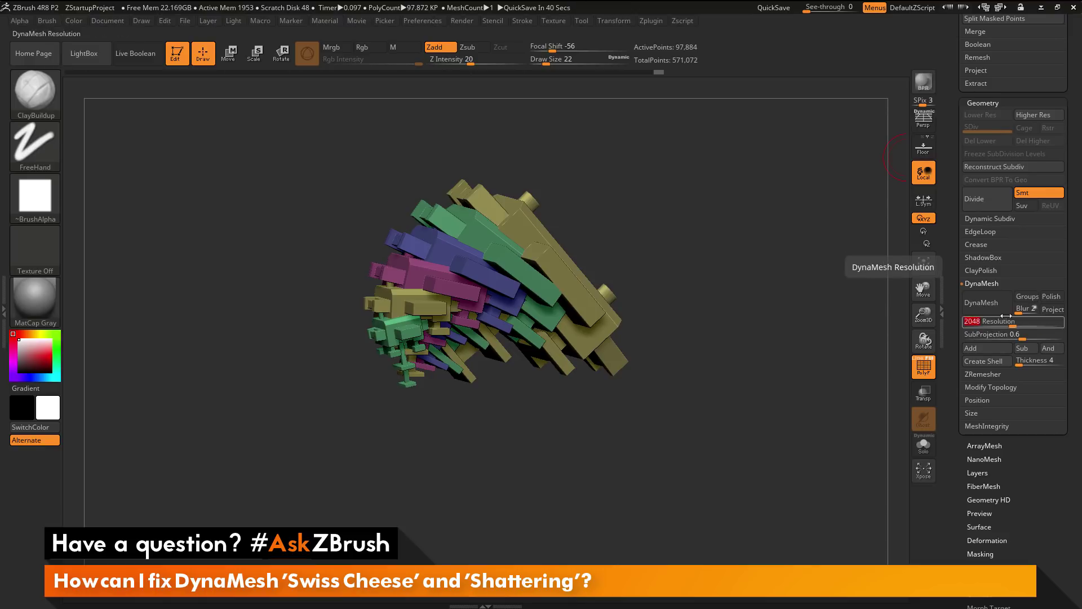
key(Return)
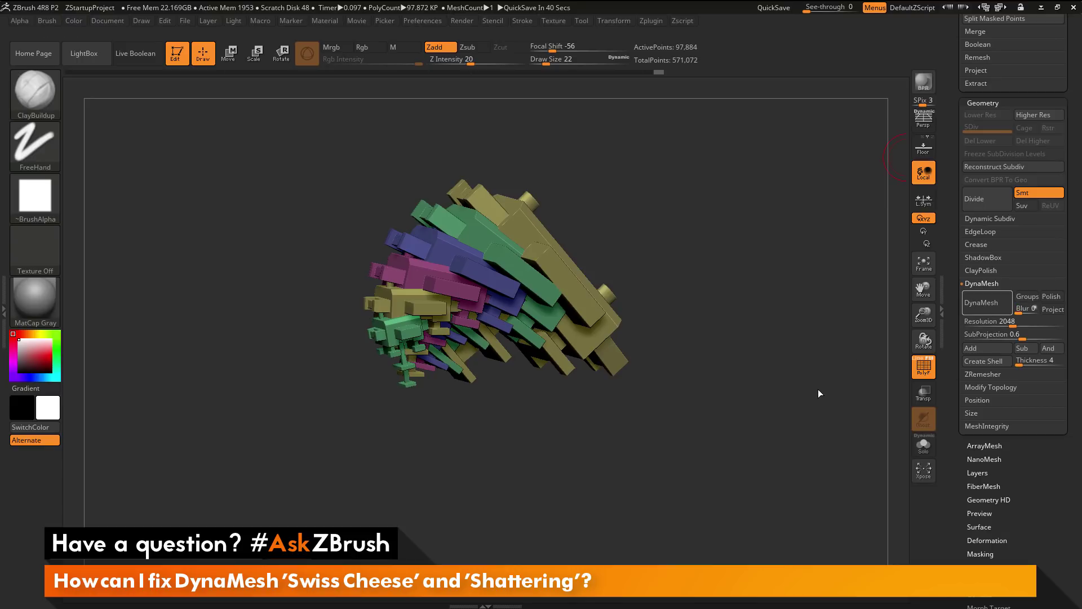
mouse_move(813, 370)
mouse_down()
mouse_move(847, 361)
mouse_move(787, 375)
mouse_move(844, 358)
mouse_move(795, 377)
mouse_move(809, 365)
mouse_move(798, 372)
mouse_move(820, 382)
mouse_up()
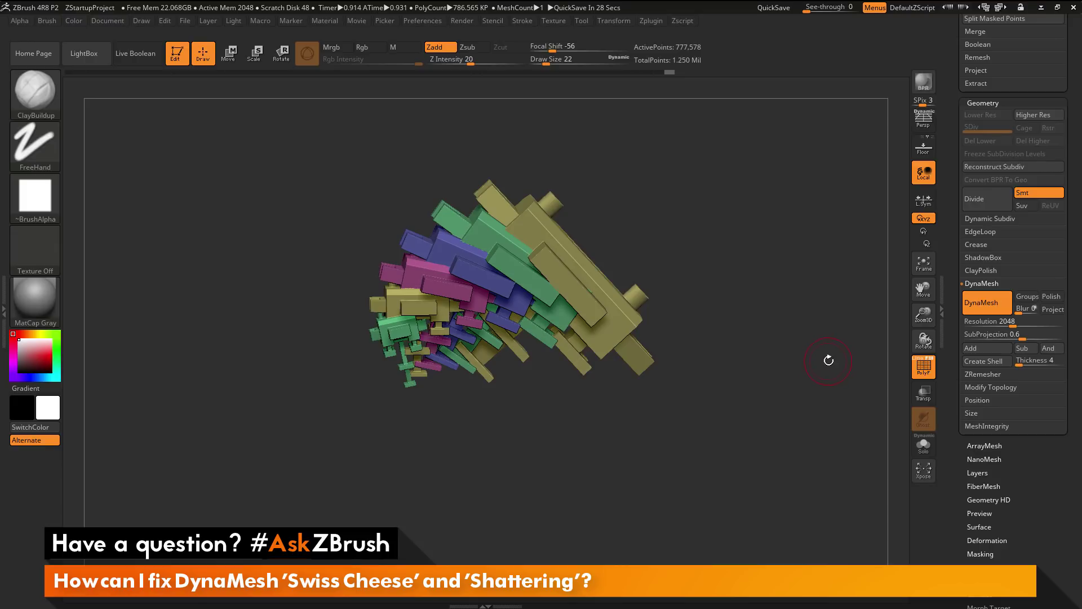
Switch to the DynaMeshShattering1_4 subtool and isolate it with Solo.
key(Down)
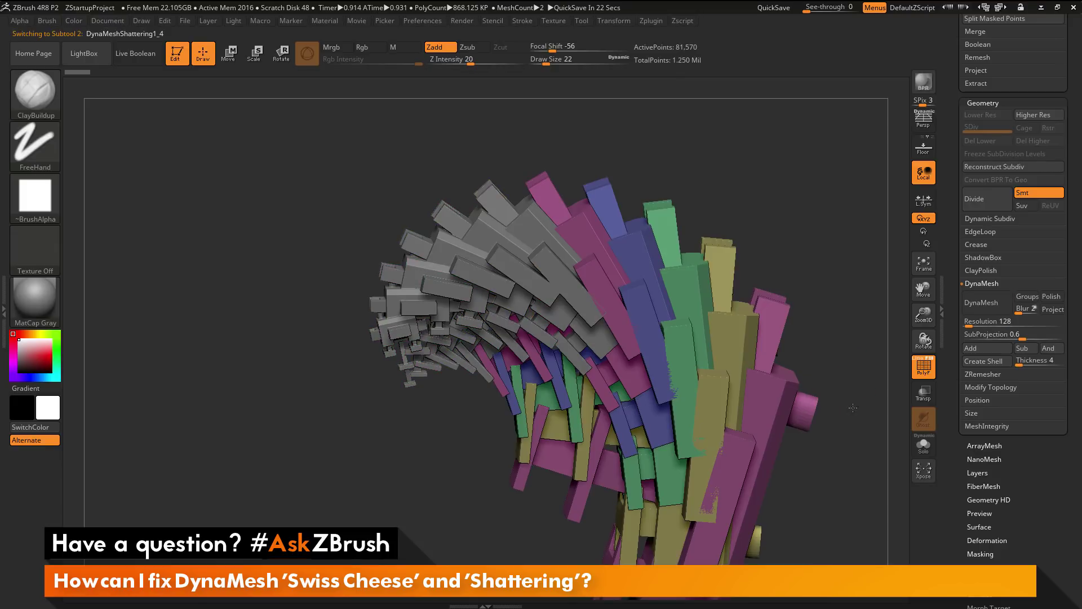
drag(853, 407, 836, 344)
click(923, 446)
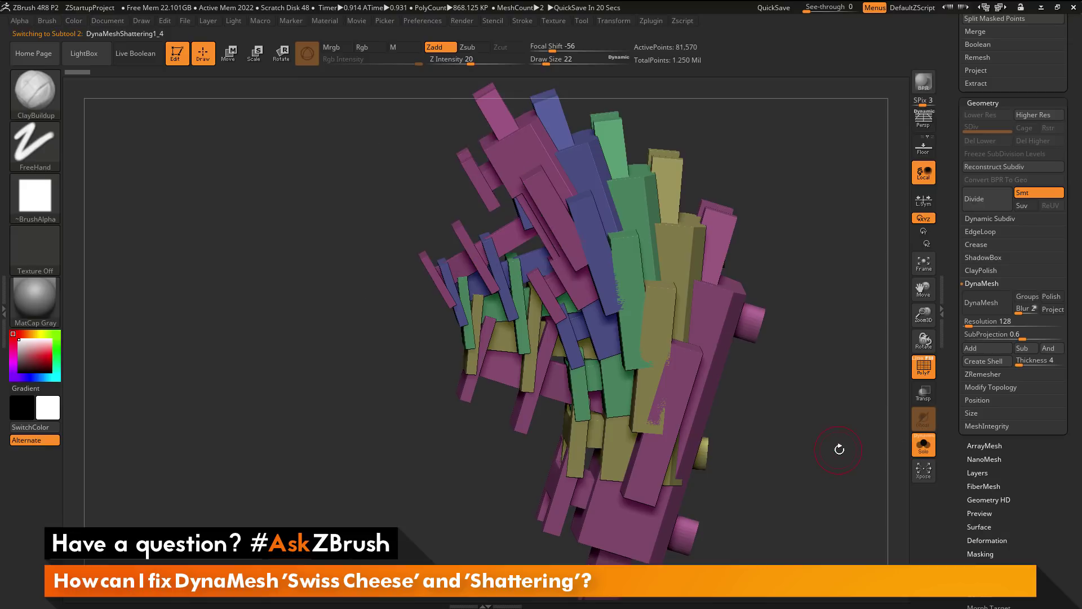
DynaMesh the isolated DynaMeshShattering1_4 part at resolution 2048 with Blur 0, and switch to the DynaMeshShattering1_3 subtool.
drag(838, 447, 821, 406)
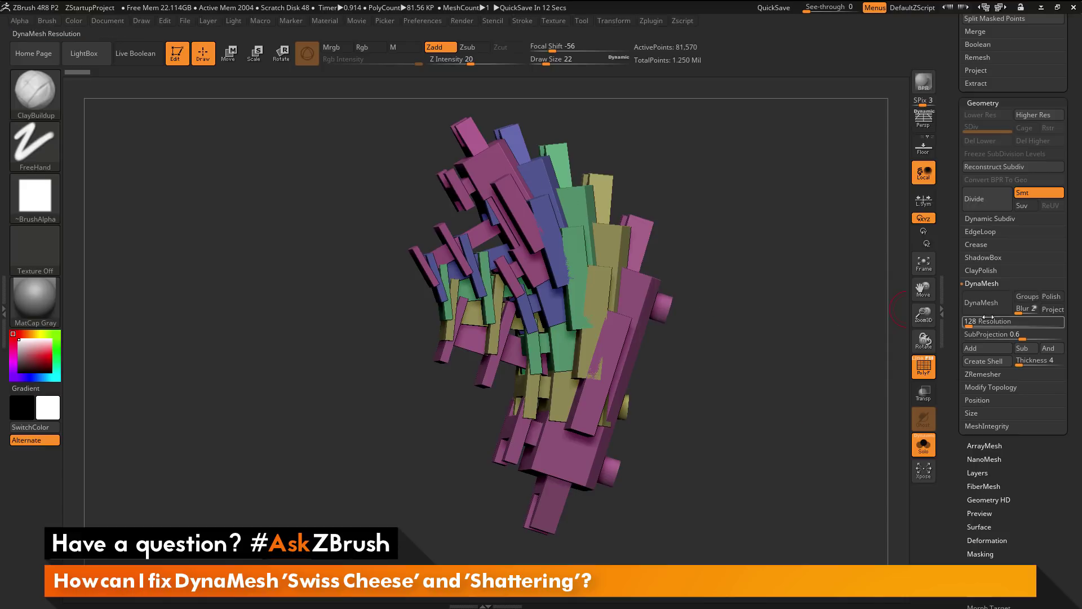
drag(974, 322, 1014, 309)
key(Return)
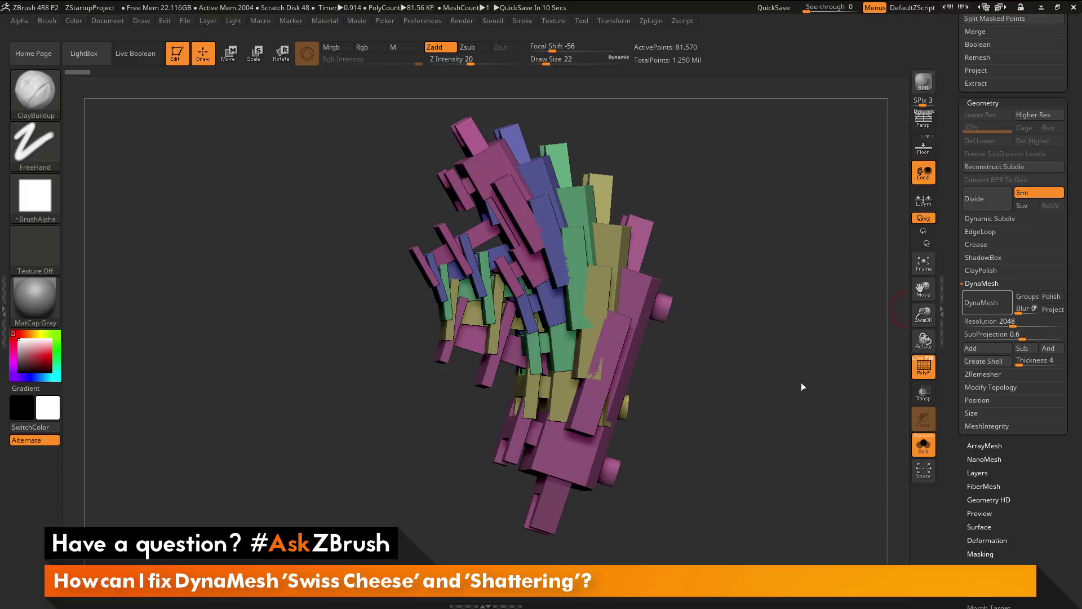
mouse_move(791, 355)
mouse_down()
mouse_move(821, 349)
mouse_move(794, 353)
mouse_move(805, 350)
mouse_up()
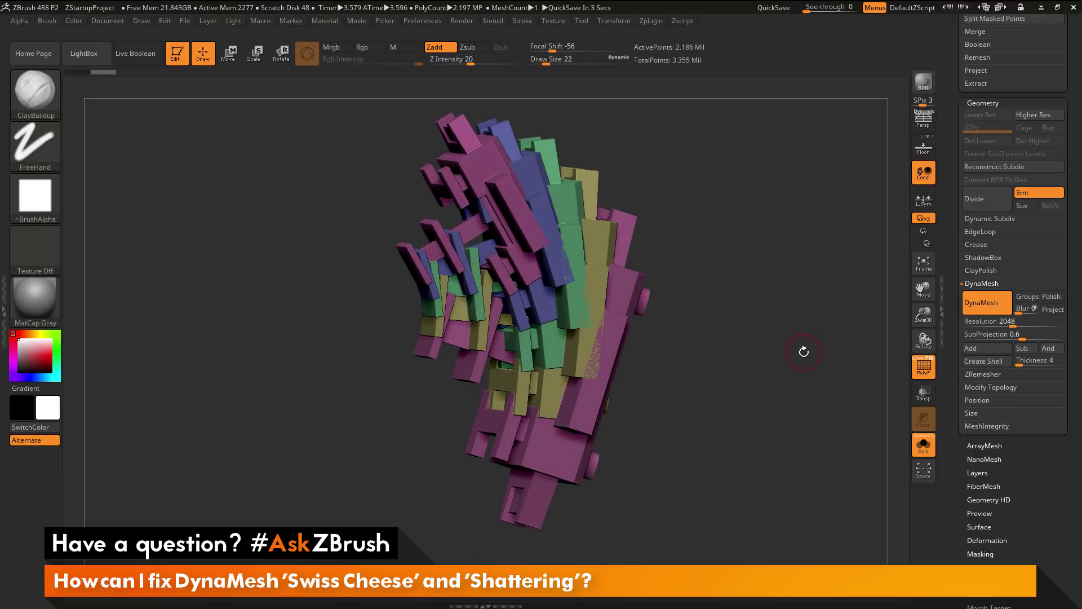
key(Down)
Try to DynaMesh the whole DynaMeshShattering1_3 part at resolution 2048 with Blur 0, and undo it.
drag(806, 428, 805, 379)
click(977, 325)
text(2048)
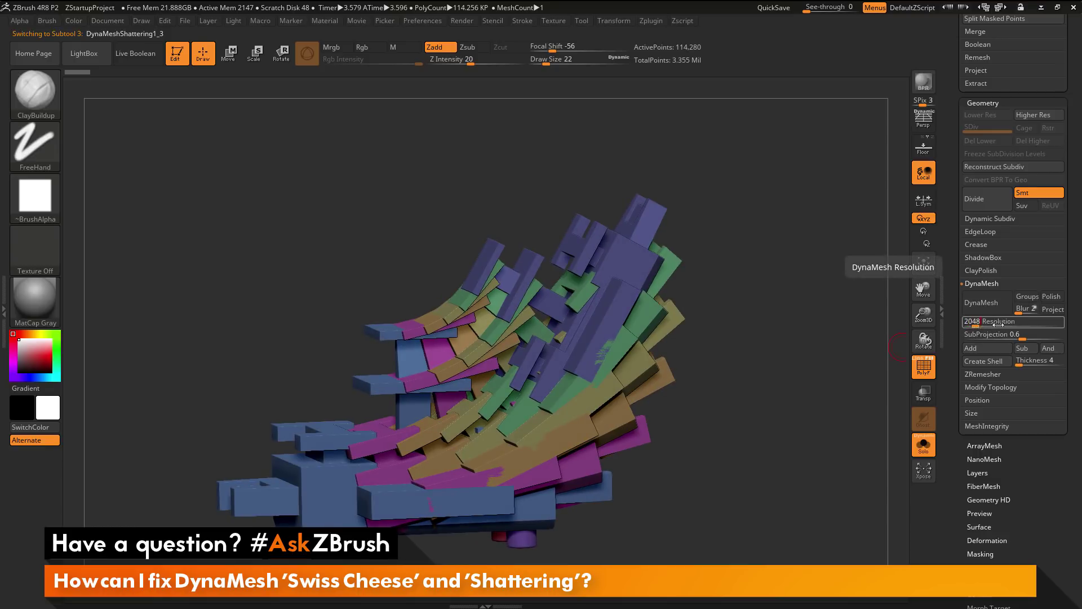
key(Return)
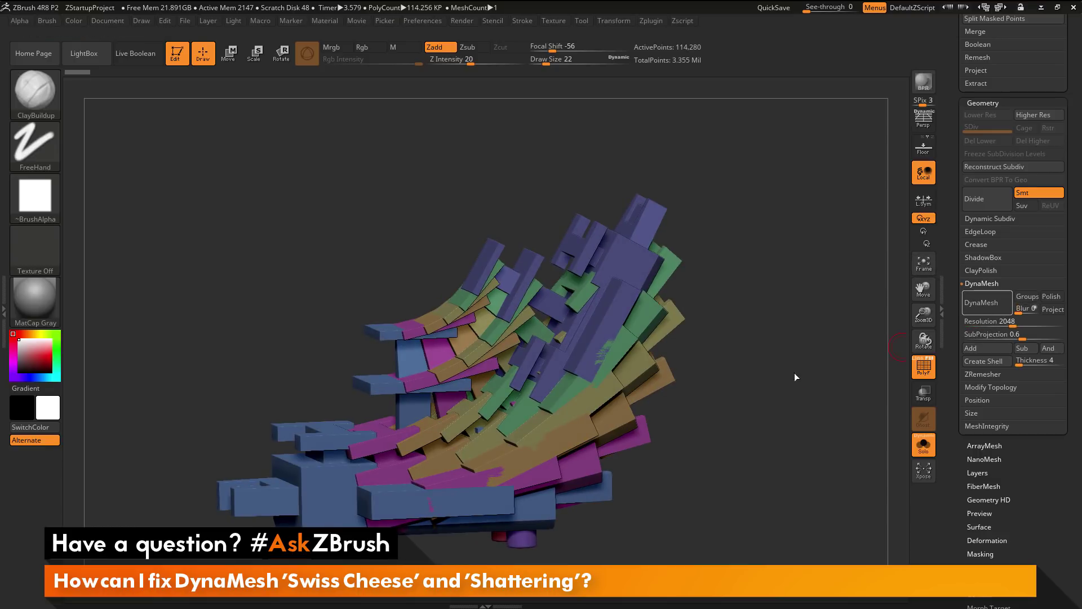
key(ctrl+d)
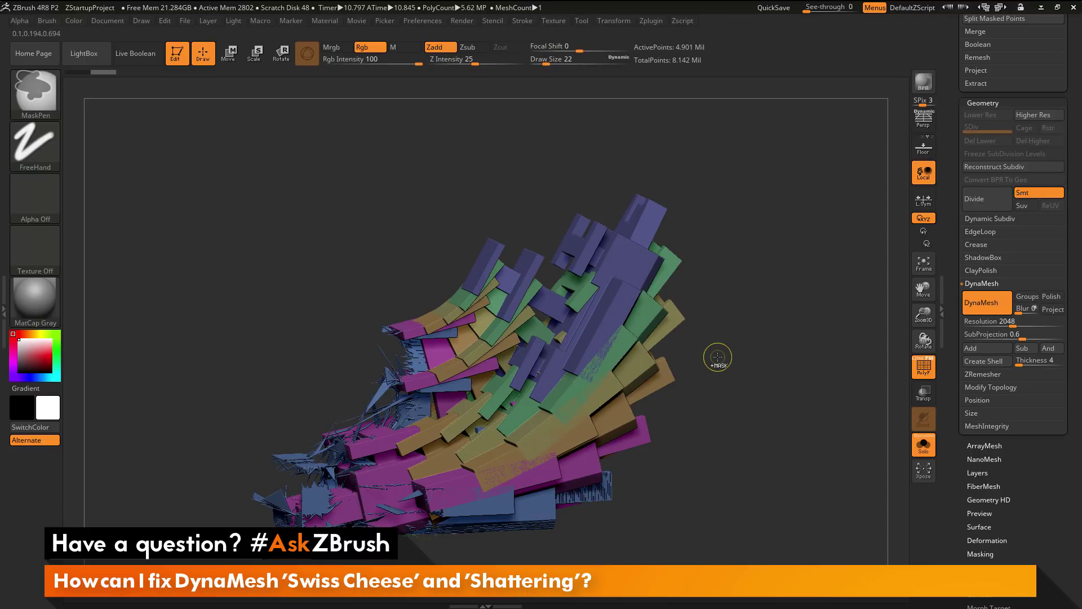
key(ctrl+z)
Hide the three upper polygroups of DynaMeshShattering1_3 and separate them into their own subtool with Split Hidden.
mouse_move(739, 336)
shift+mouse_down()
mouse_move(757, 339)
mouse_move(756, 325)
shift+mouse_up()
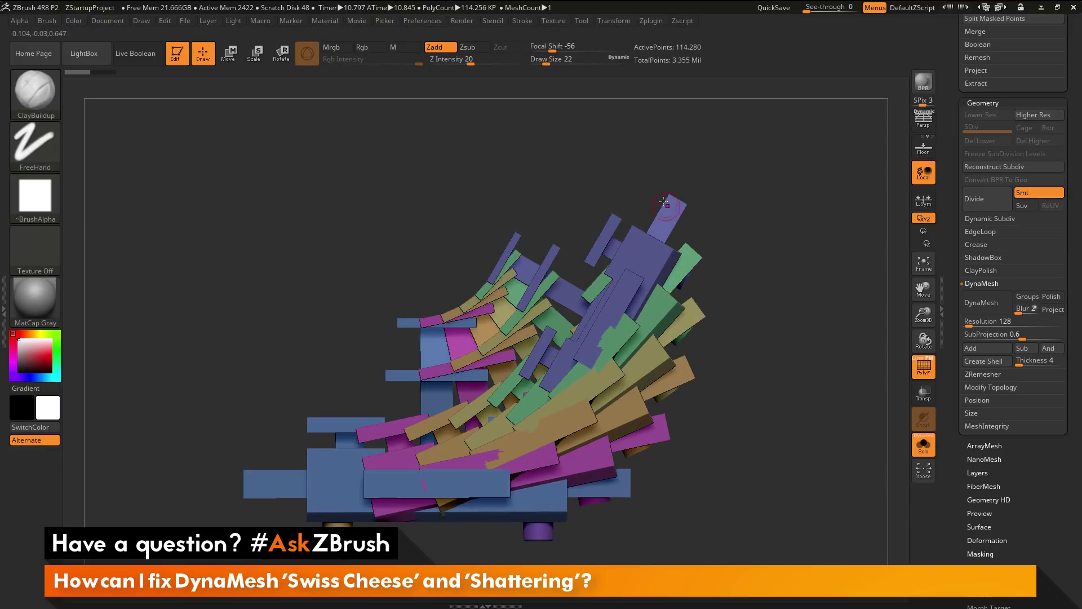
key(ctrl+shift)
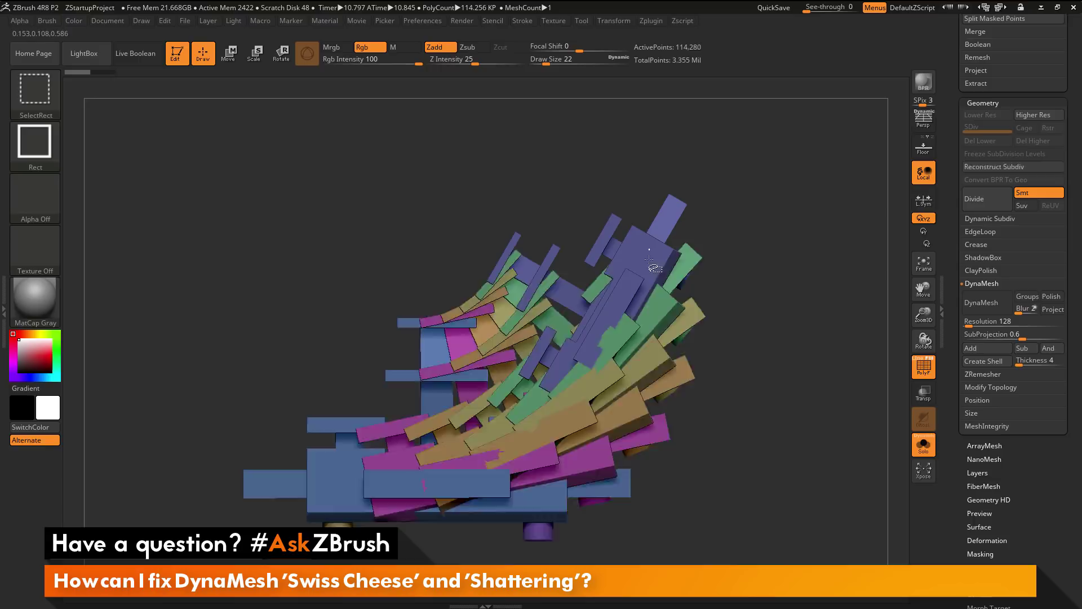
ctrl+shift+click(648, 251)
ctrl+shift+click(648, 251)
ctrl+shift+click(673, 343)
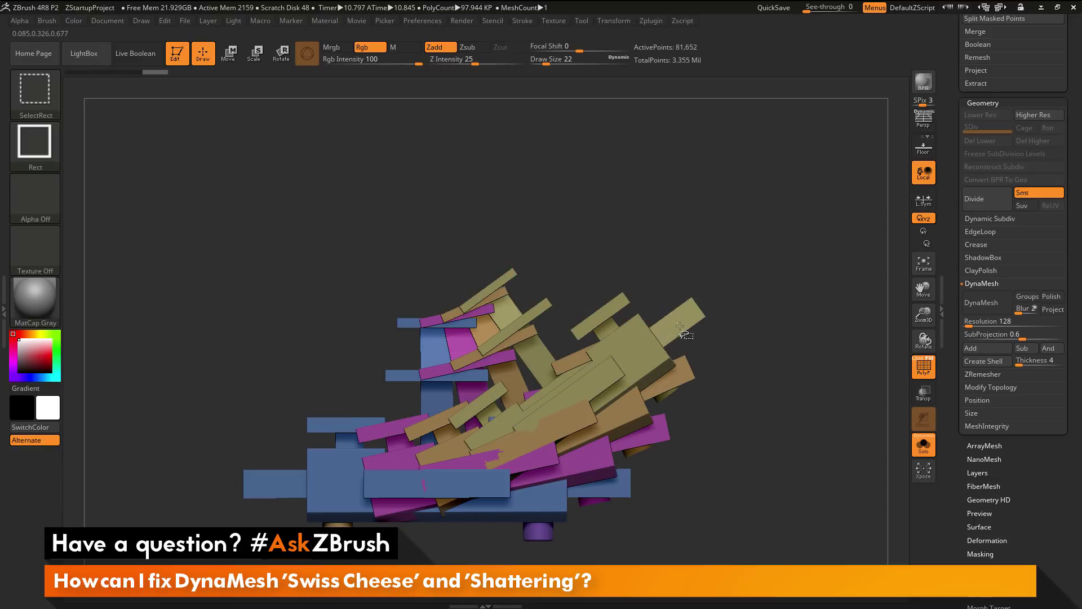
ctrl+shift+click(678, 329)
drag(951, 249, 953, 318)
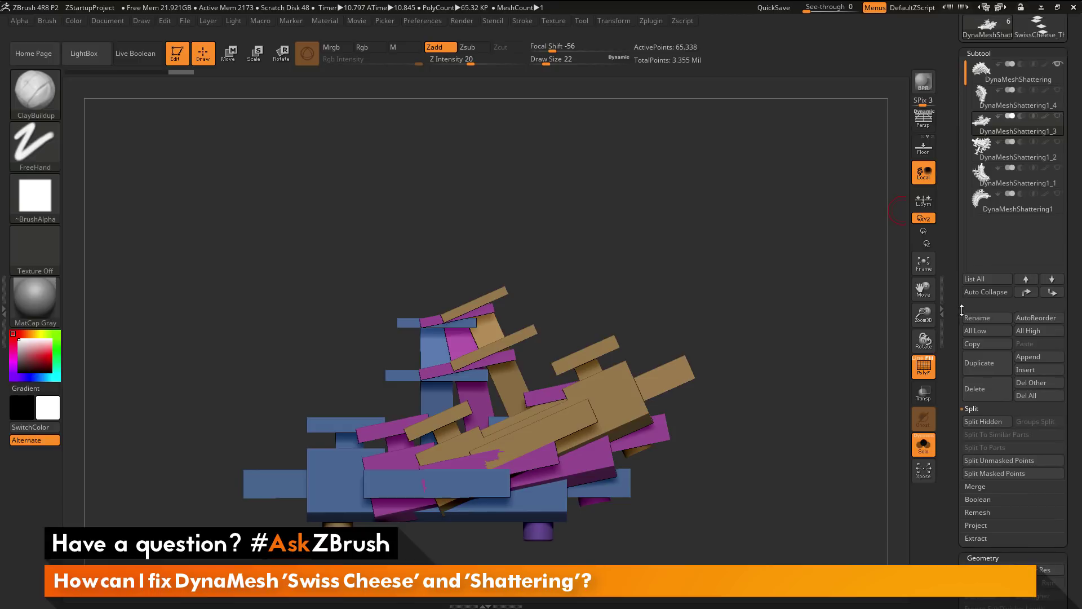
click(995, 422)
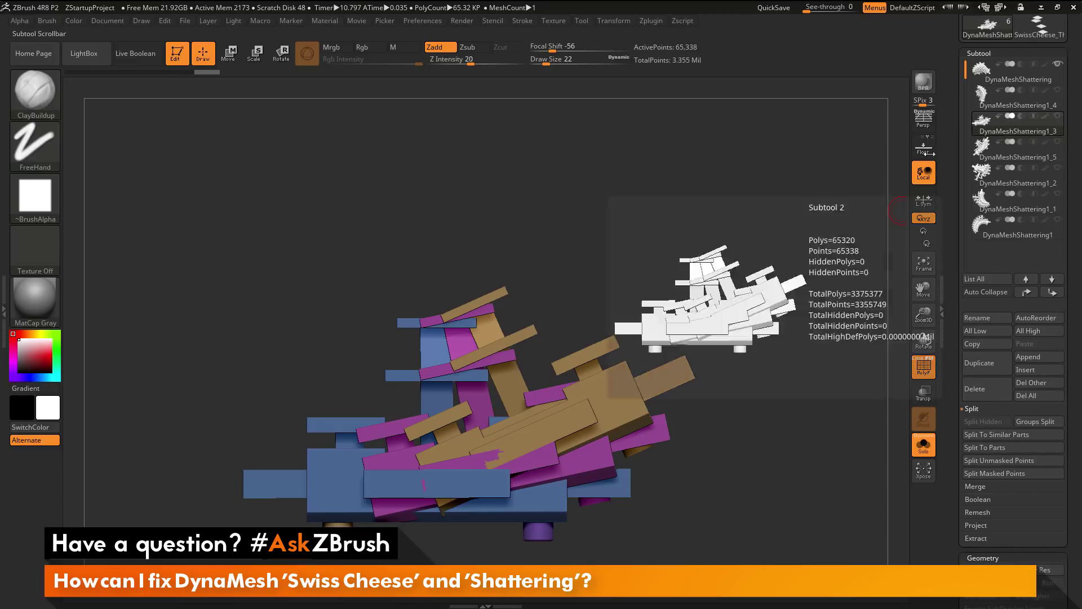
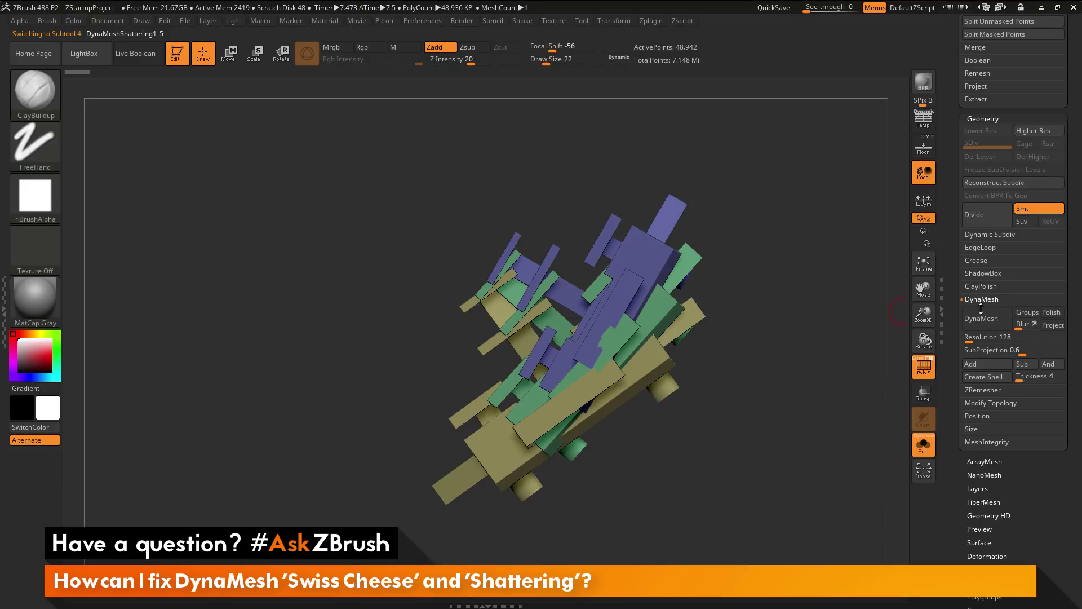
DynaMesh the DynaMeshShattering1_5 subtool at resolution 2048 with Blur 0.
click(972, 337)
text(32048)
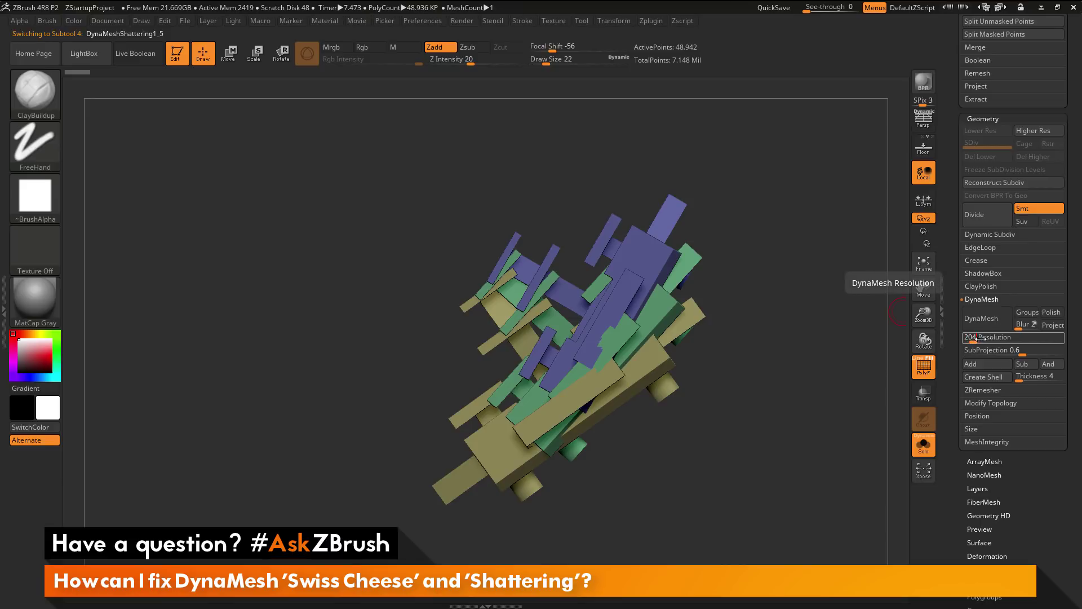
click(1026, 324)
text(0)
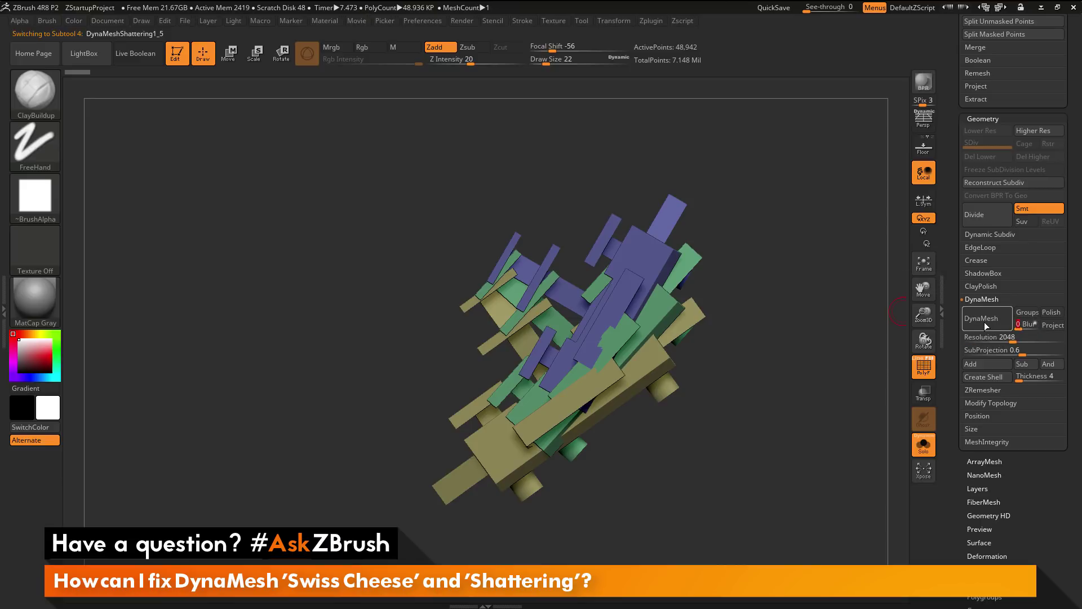
click(983, 322)
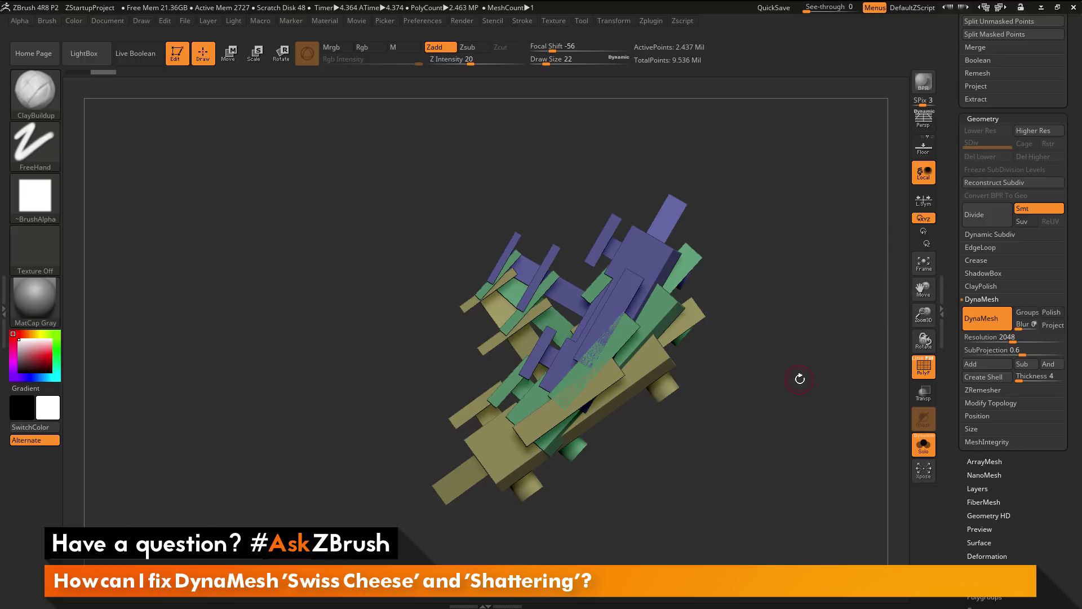
Switch to the DynaMeshShattering1_2 subtool and DynaMesh it at resolution 2048 with Blur 0.
key(Down)
click(985, 336)
text(2048)
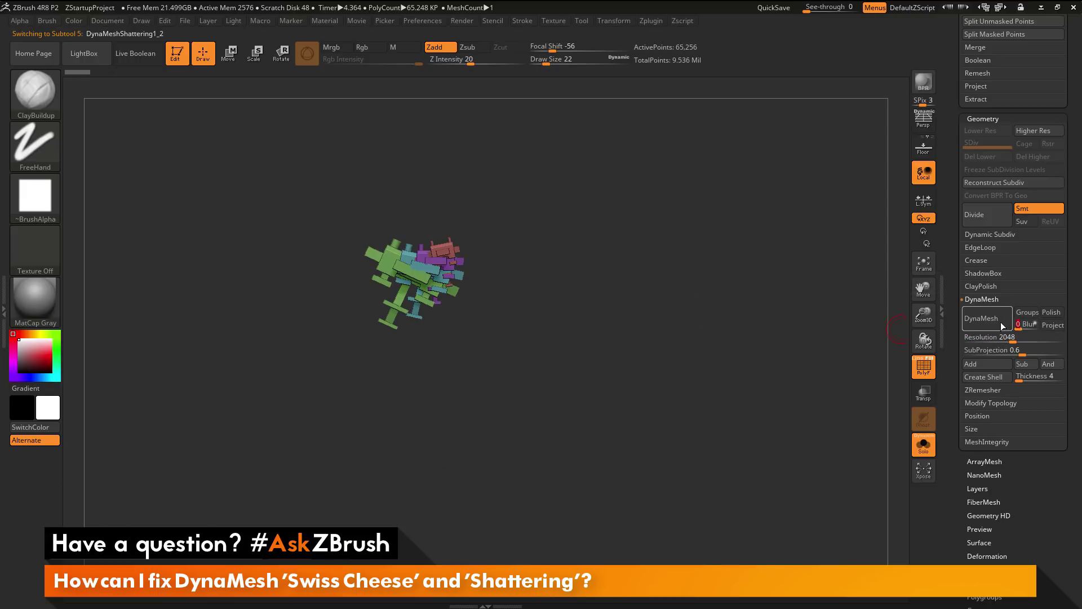
click(1000, 322)
DynaMesh the DynaMeshShattering1_1 subtool at resolution 2048 with Blur 0, and switch to DynaMeshShattering1.
key(Down)
click(986, 337)
text(2048)
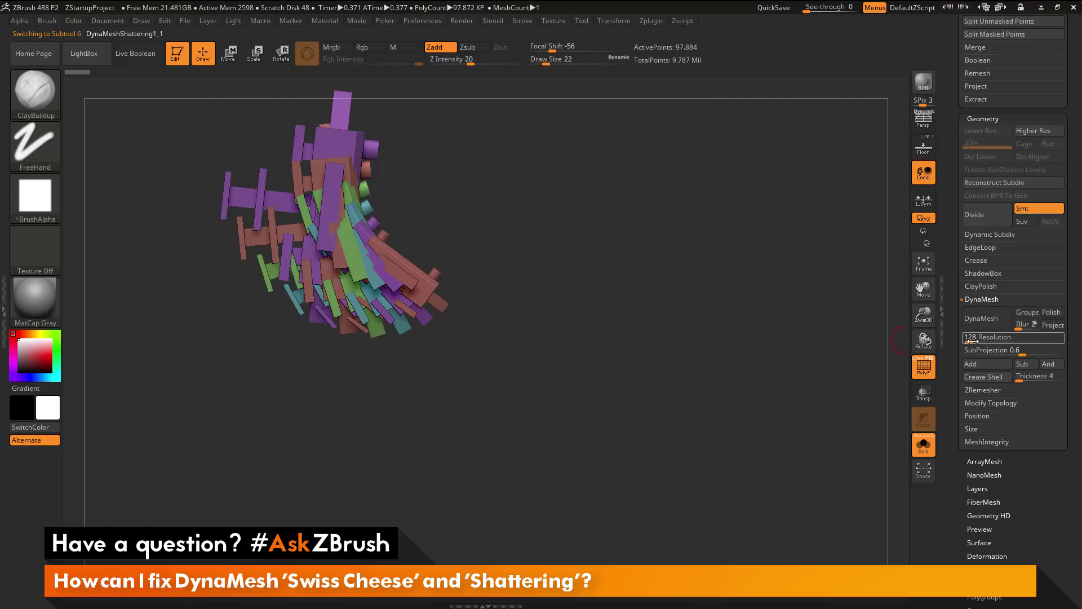
key(Return)
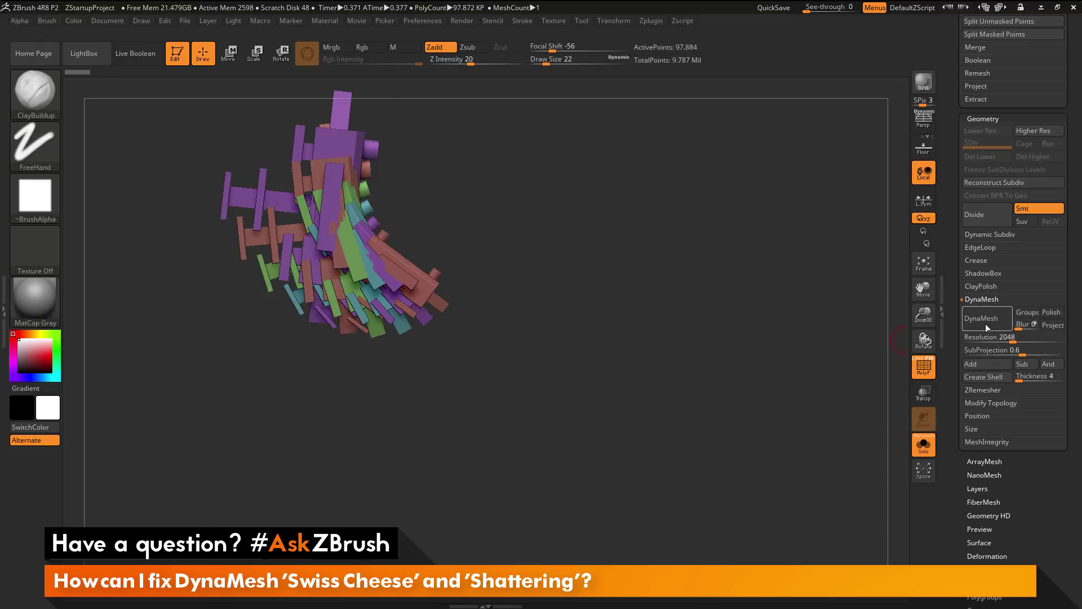
key(Down)
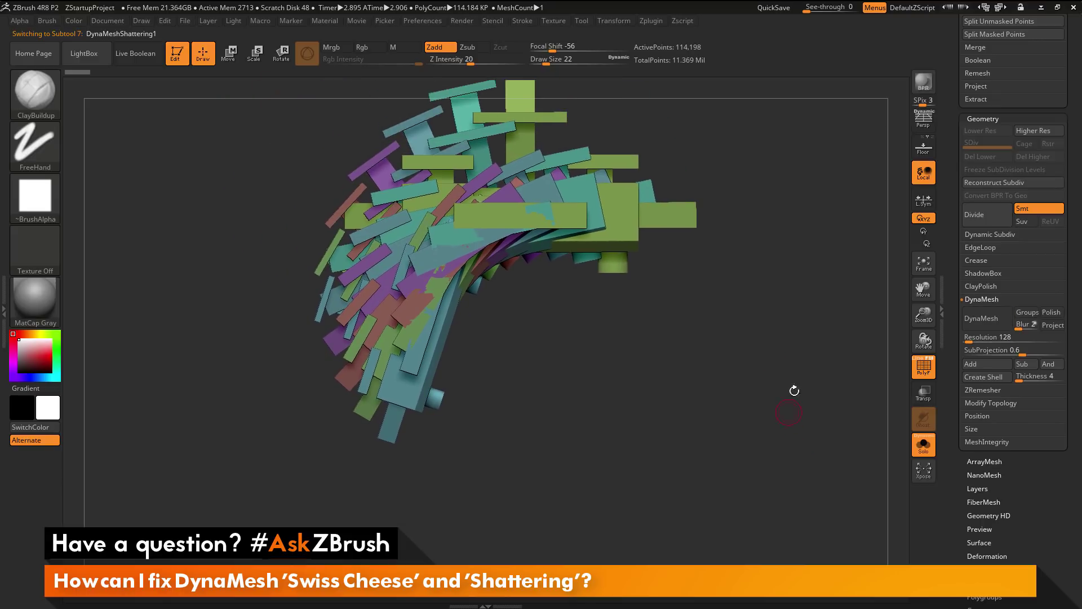
Try to DynaMesh the whole DynaMeshShattering1 part at resolution 2048 with Blur 0, and undo it.
click(972, 339)
text(2048)
key(Return)
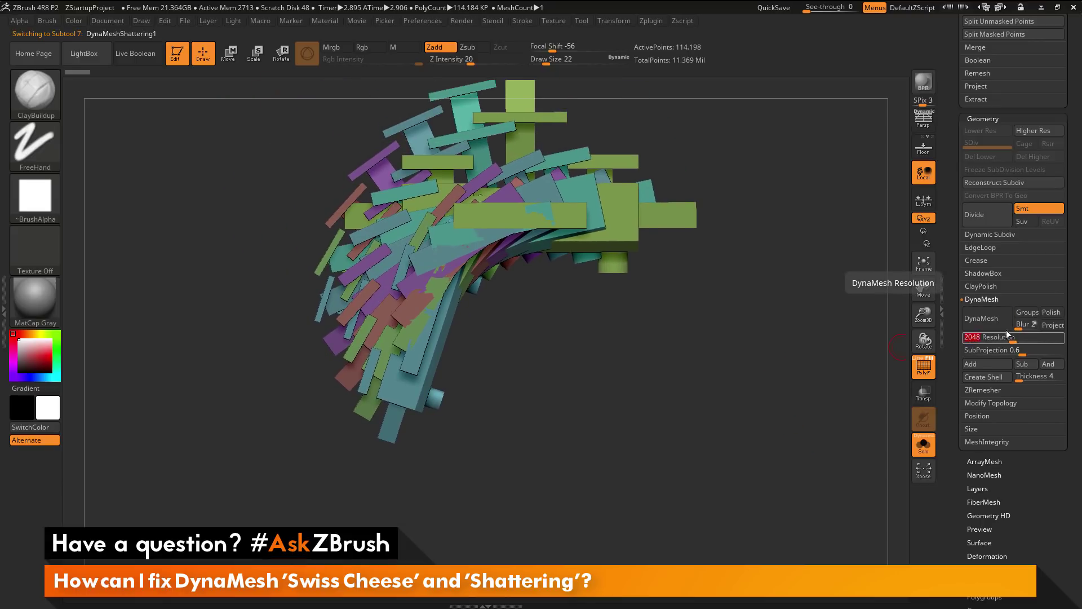
text(0)
click(987, 321)
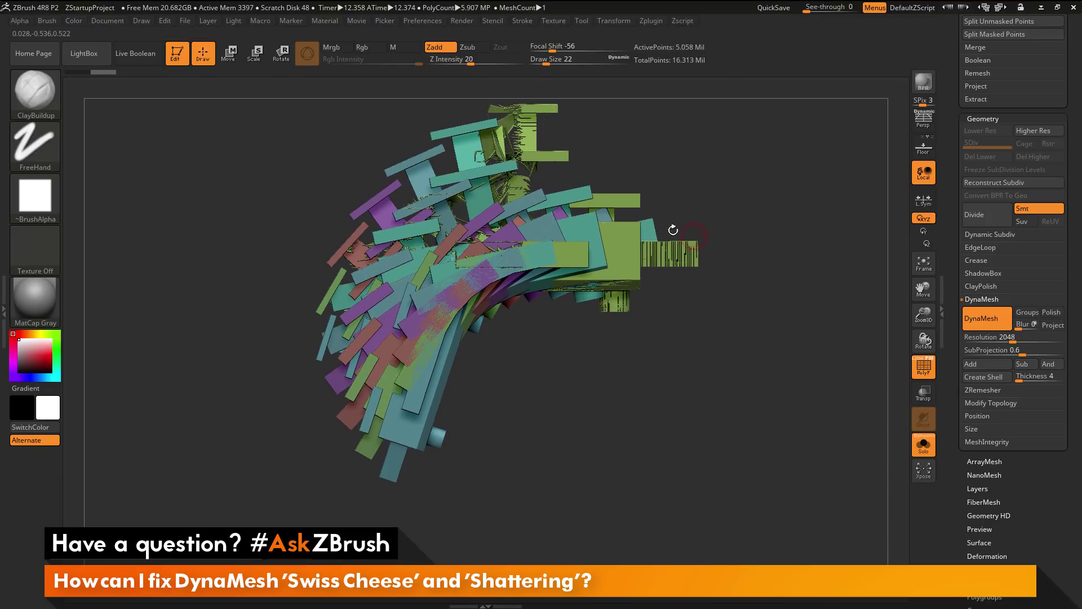
key(ctrl+shift)
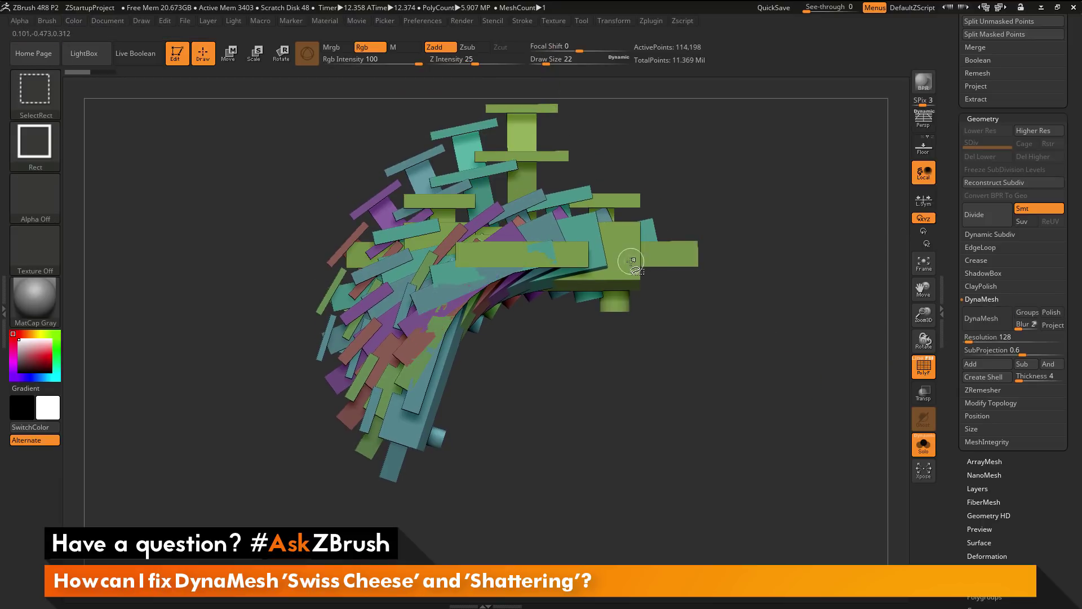
Hide the four upper polygroups of DynaMeshShattering1 and separate them into a new subtool with Split Hidden.
ctrl+shift+click(631, 261)
ctrl+shift+click(624, 261)
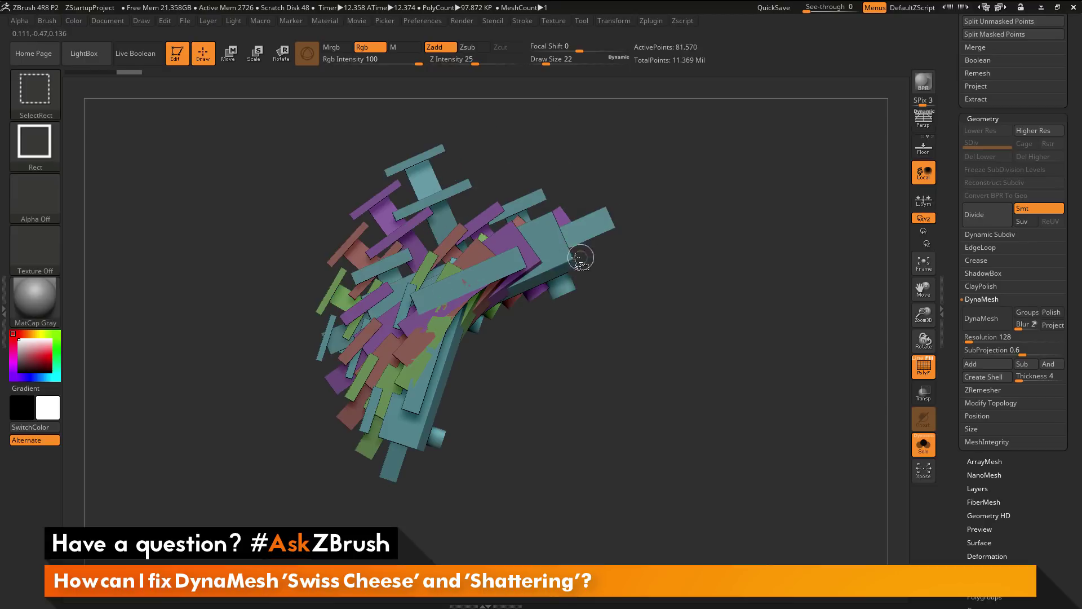
ctrl+alt+shift+click(580, 258)
ctrl+alt+shift+click(557, 229)
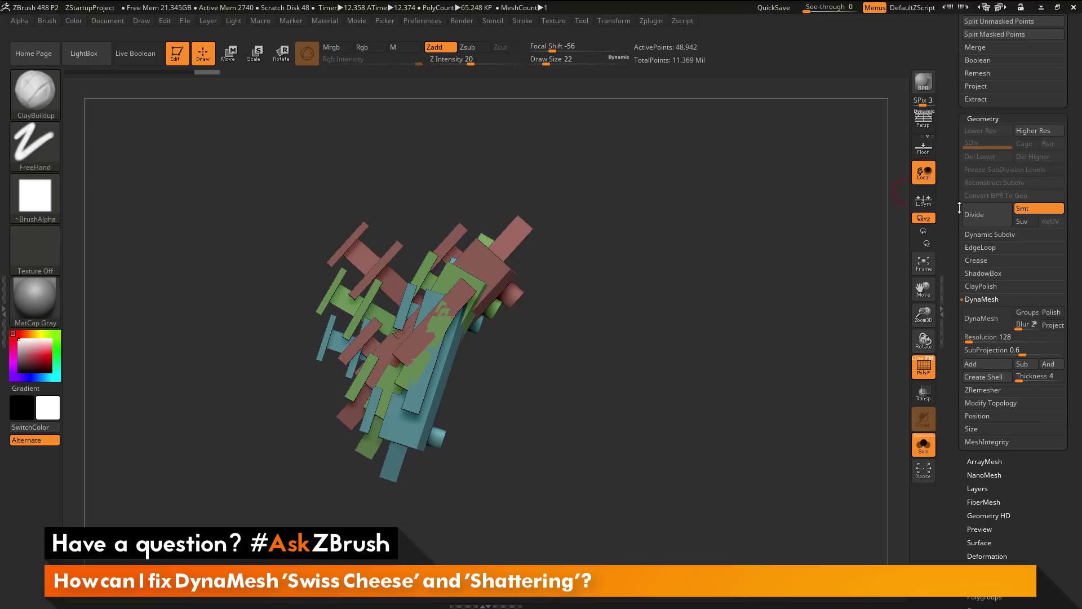
scroll(989, 394, up, 10)
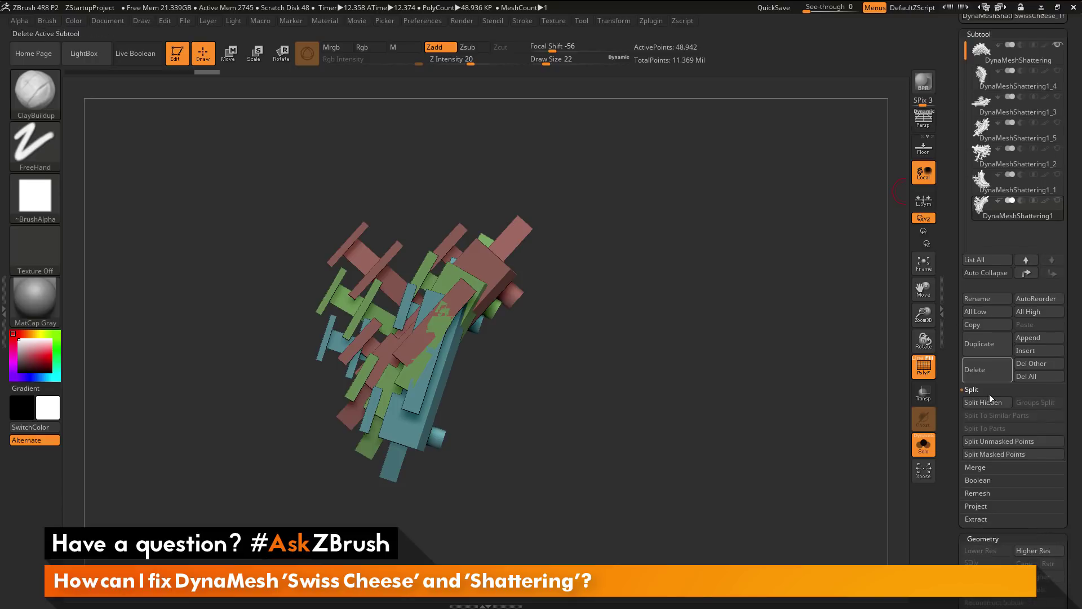
click(992, 401)
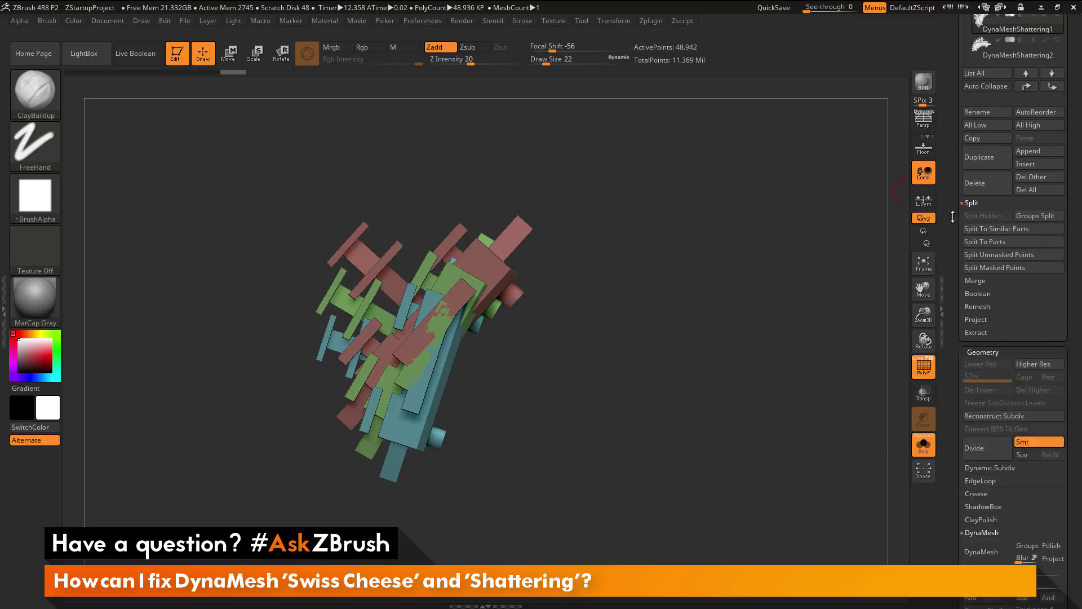
DynaMesh the DynaMeshShattering2 subtool at resolution 2048 with Blur 0.
scroll(953, 217, down, 5)
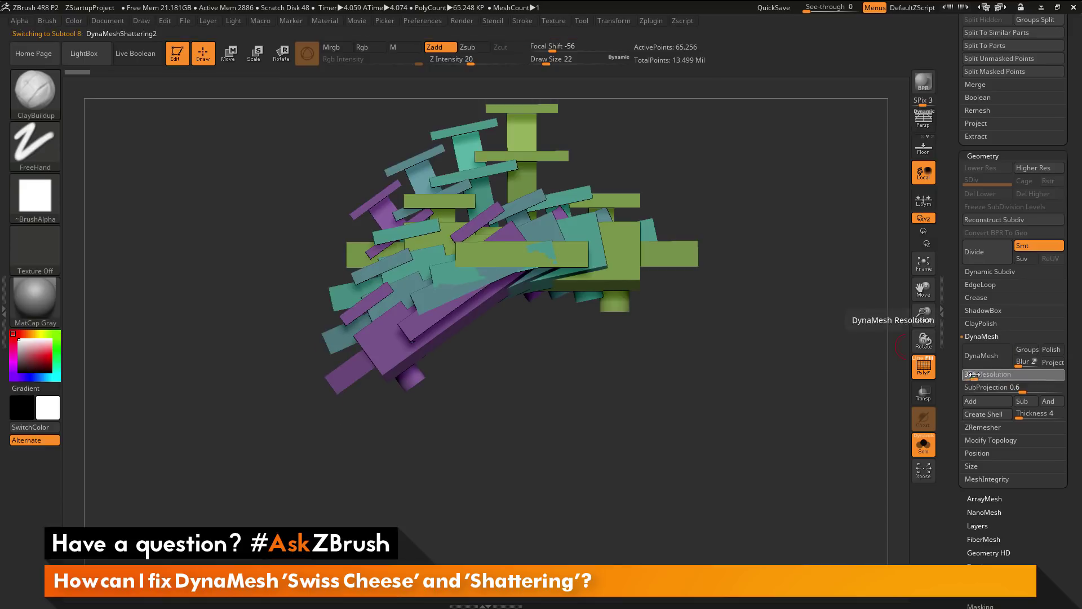
drag(975, 374, 1007, 361)
click(1000, 362)
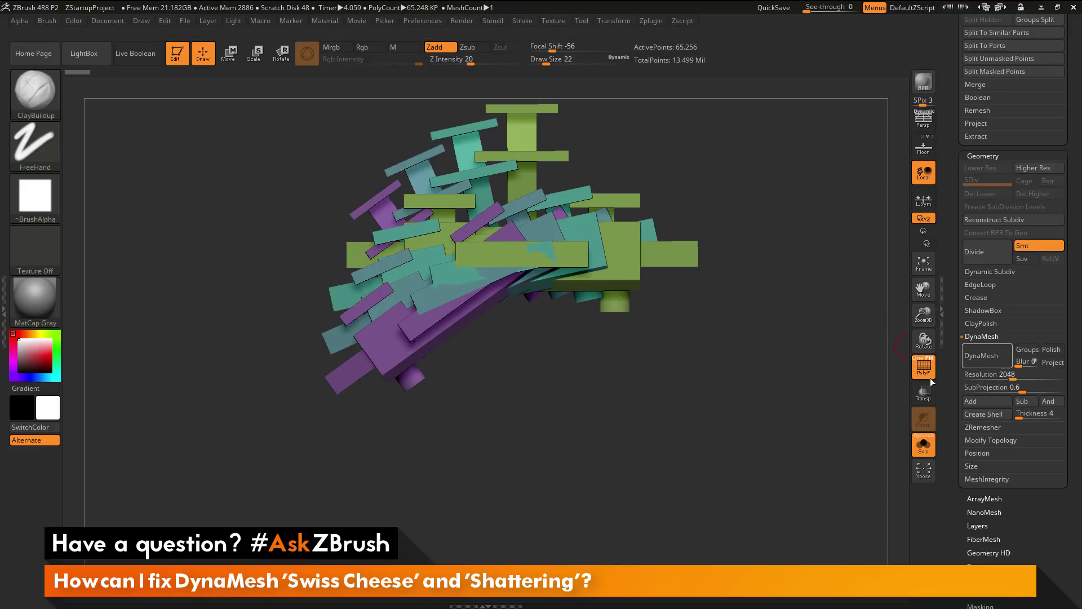
Turn off Solo and make all subtools of the spiral visible.
click(929, 448)
scroll(964, 286, up, 10)
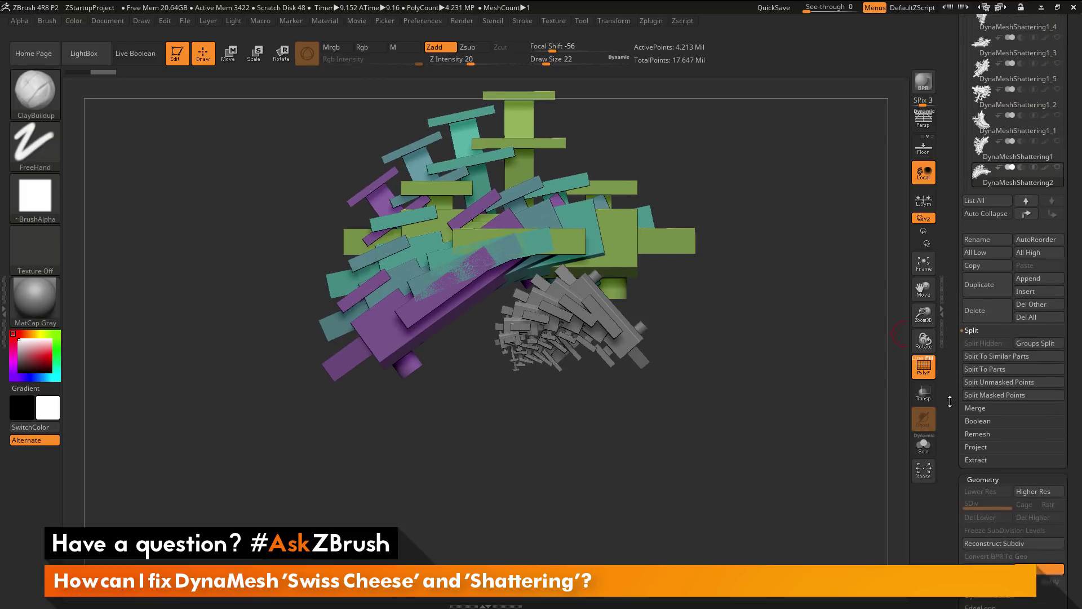
scroll(964, 286, up, 3)
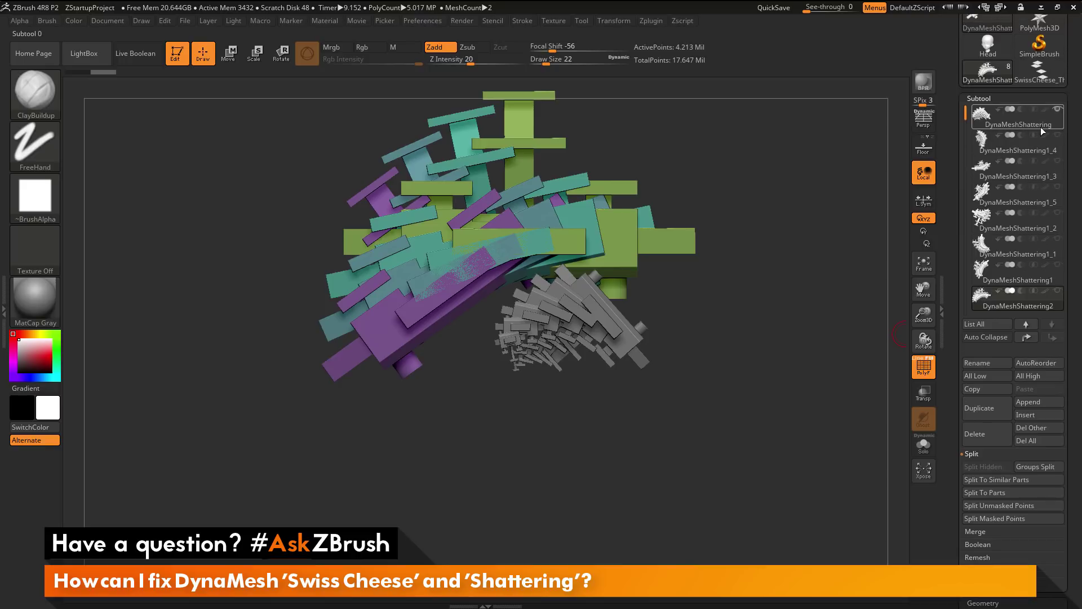
shift+click(1057, 291)
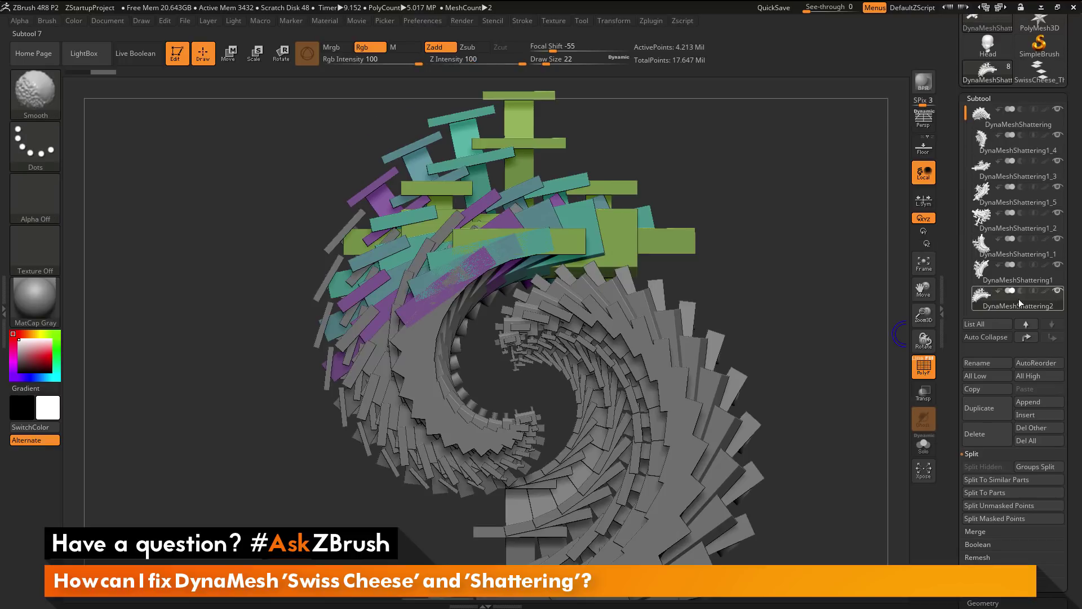
Turn on perspective and view the complete spiral at an angle.
mouse_move(796, 329)
alt+mouse_down()
mouse_move(811, 355)
mouse_move(771, 343)
mouse_move(785, 350)
mouse_move(778, 338)
alt+mouse_up()
key(p)
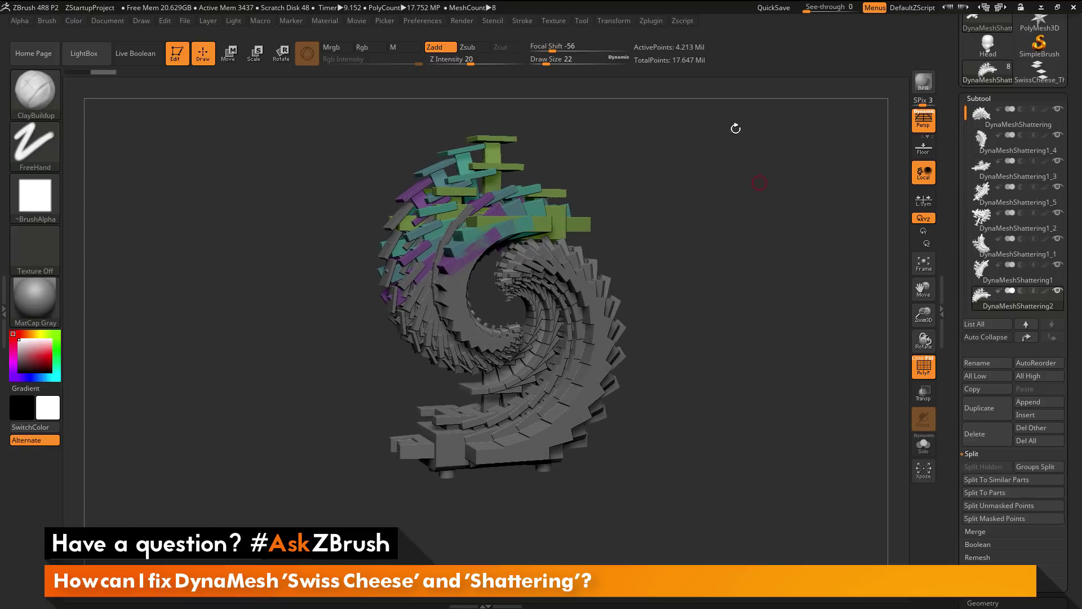
drag(782, 256, 877, 353)
Go through the subtools from DynaMeshShattering to DynaMeshShattering2 and examine which part of the spiral each one covers.
key(Up)
key(Up)
key(Up)
key(Up)
key(Up)
key(Up)
key(Up)
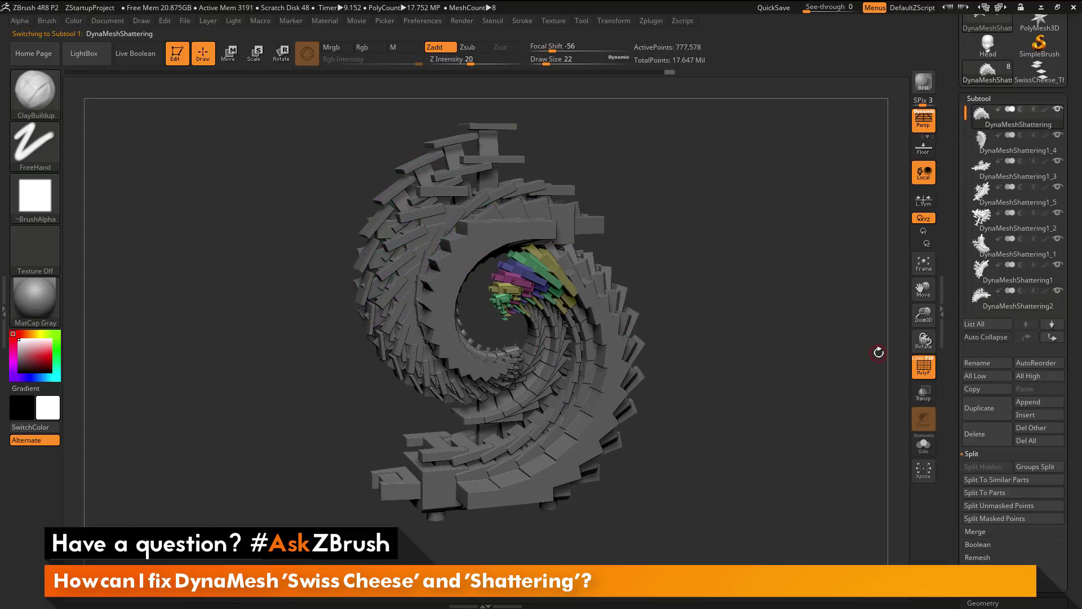
key(Down)
key(Down)
key(Down)
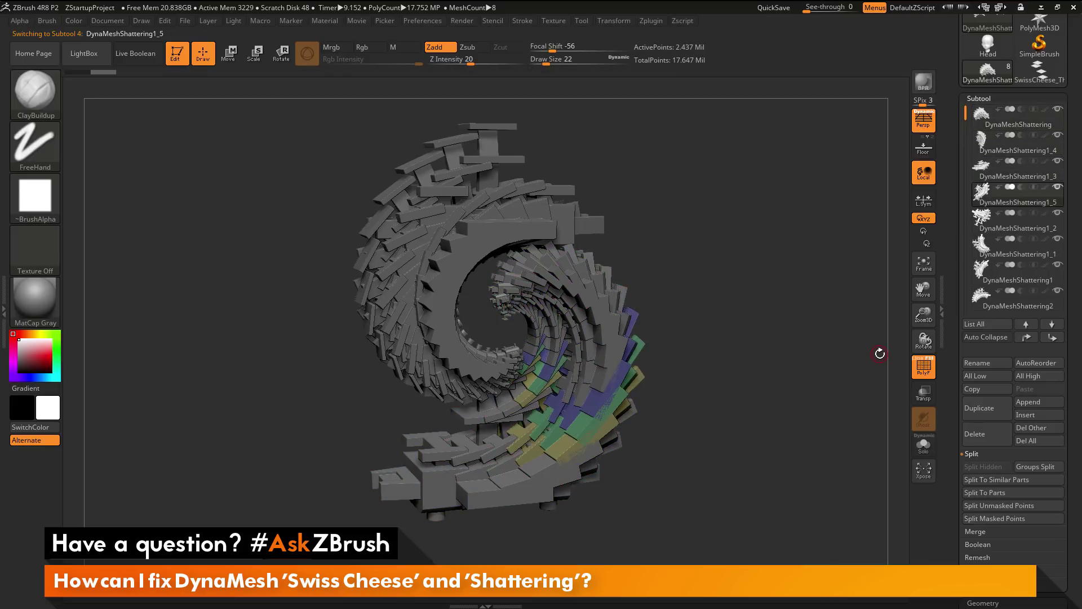
key(Down)
key(Down)
key(Down)
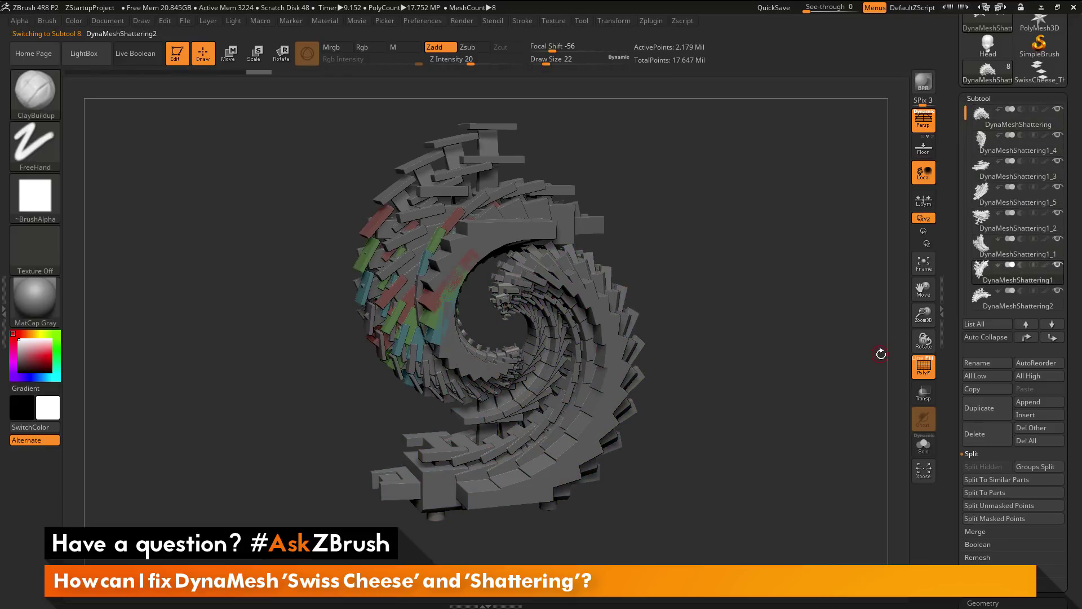
Merge all visible subtools of the spiral into a new tool and switch to that merged tool.
key(Down)
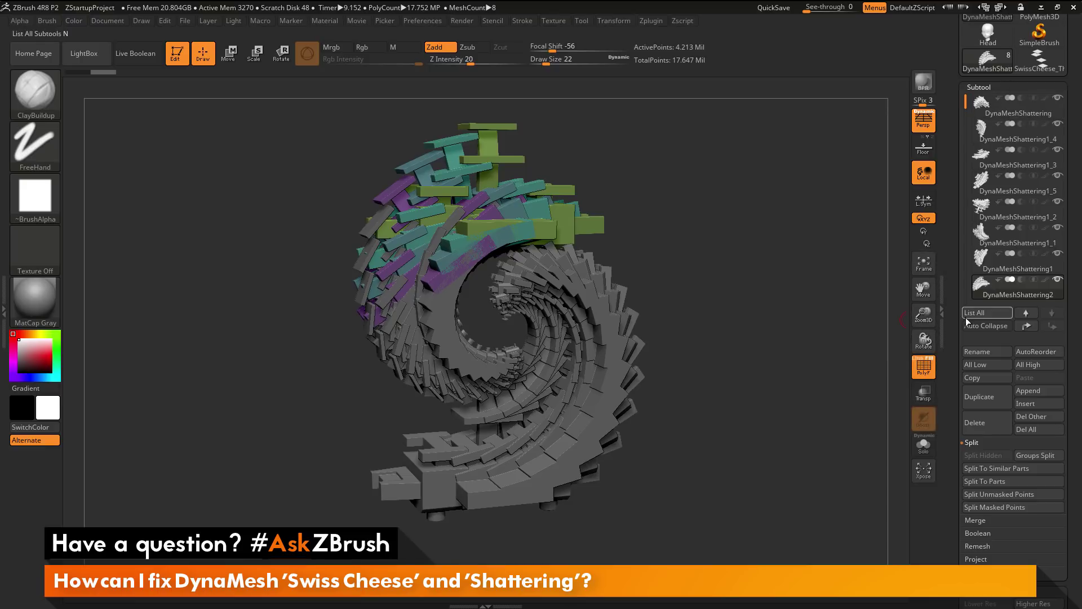
drag(956, 437, 956, 347)
click(991, 435)
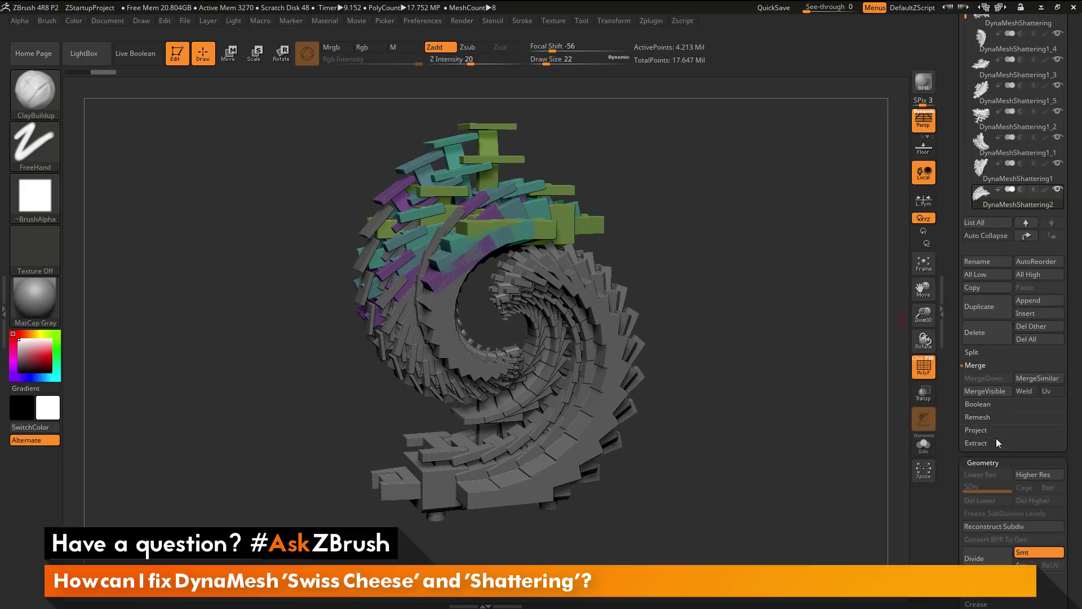
click(999, 391)
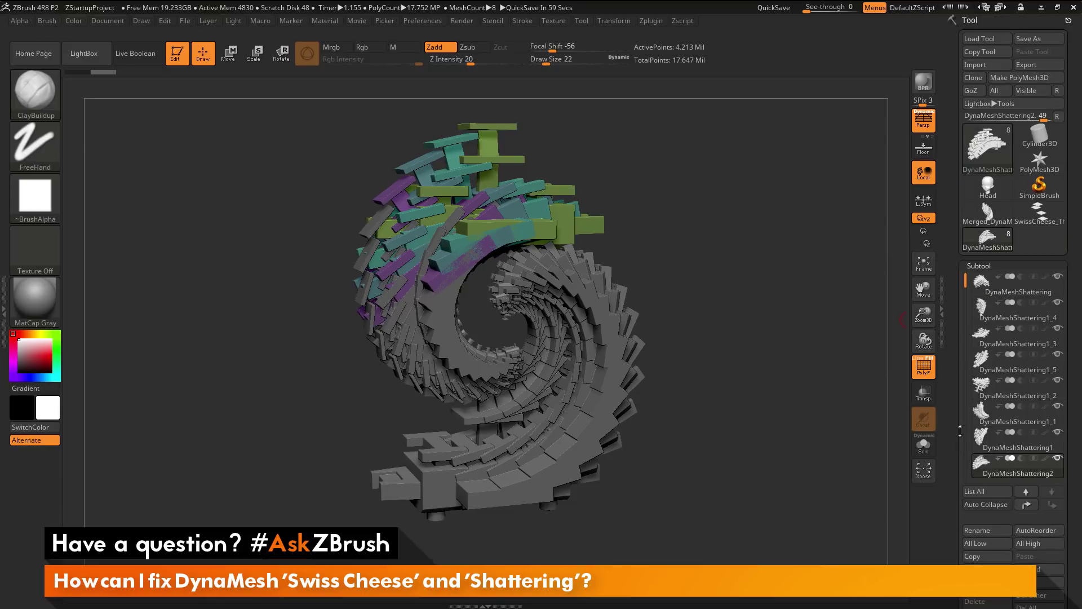
mouse_move(996, 222)
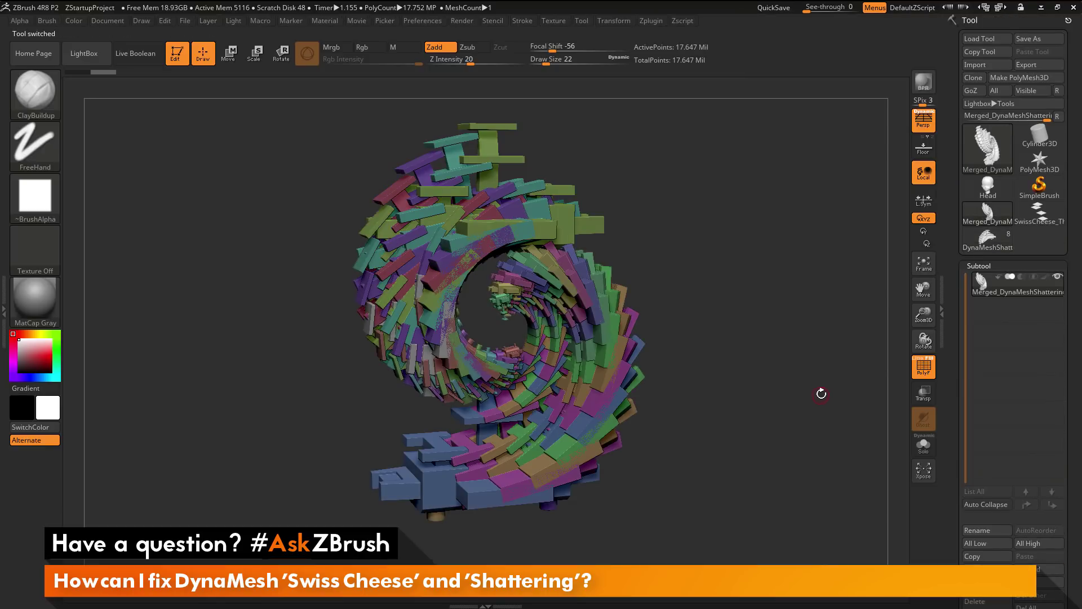
Assign automatic polygroups to the merged spiral so each separate piece gets its own colour, and view it from a slight angle.
mouse_move(804, 384)
mouse_down()
mouse_move(834, 370)
mouse_move(822, 385)
mouse_up()
drag(952, 399, 980, 224)
click(995, 304)
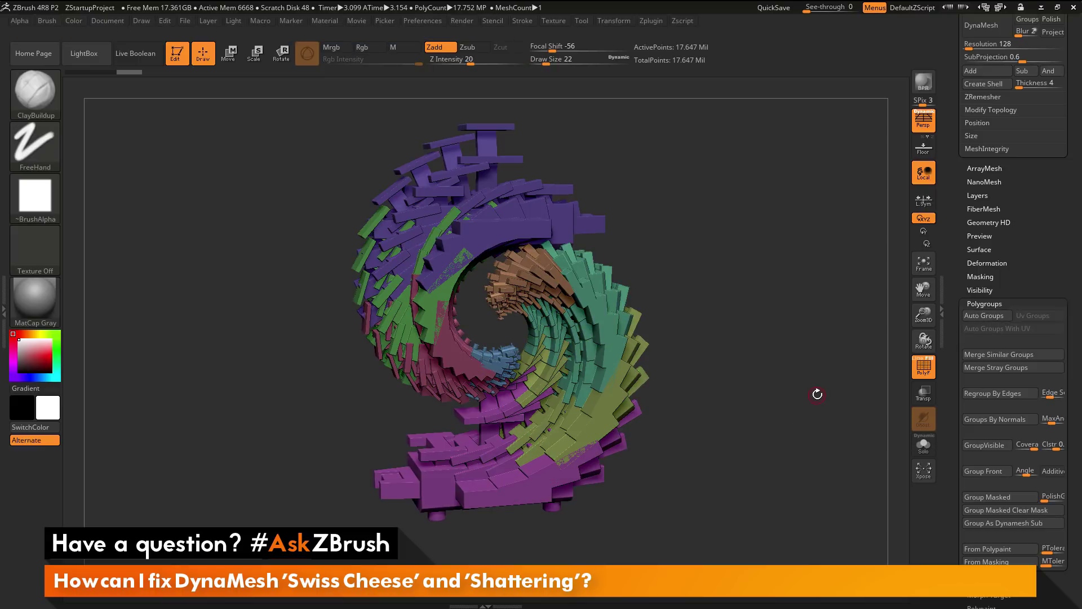
drag(817, 394, 716, 399)
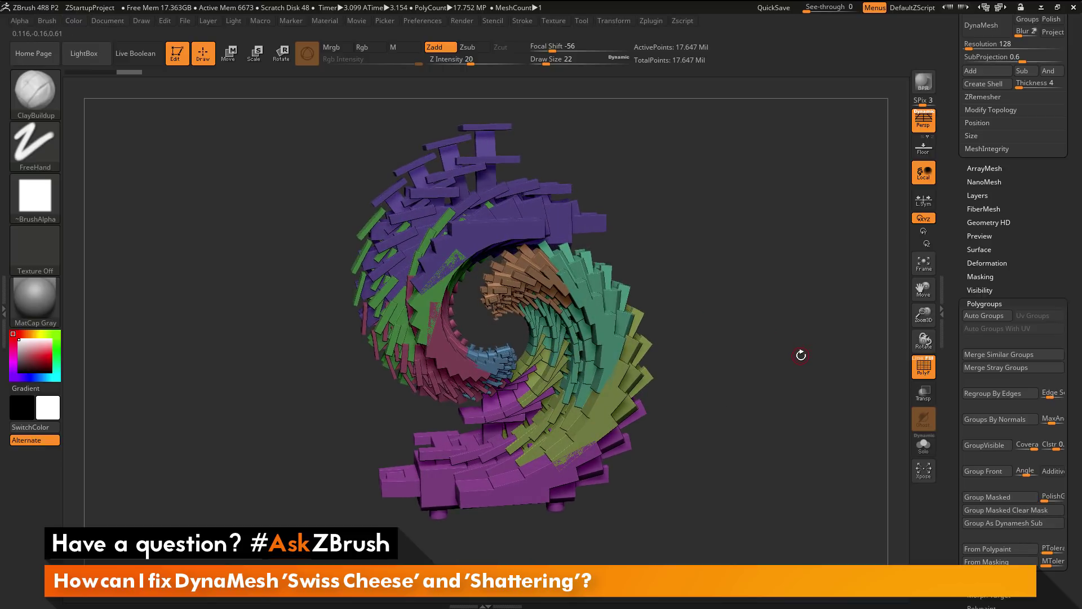
DynaMesh the merged spiral at resolution 2048 with Blur 0.
scroll(983, 269, up, 5)
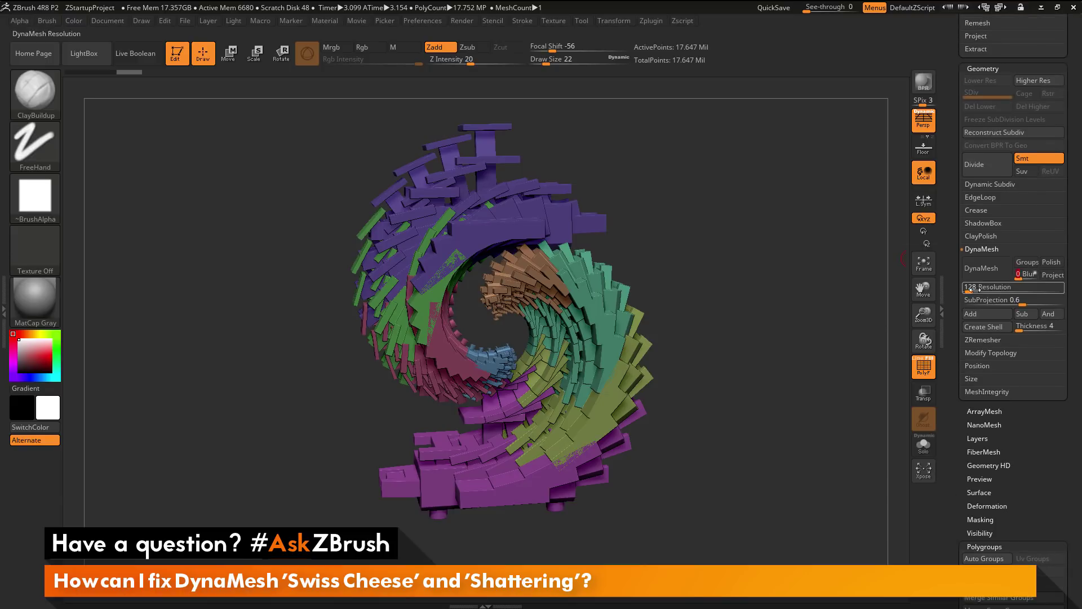
click(973, 289)
text(2048)
key(Return)
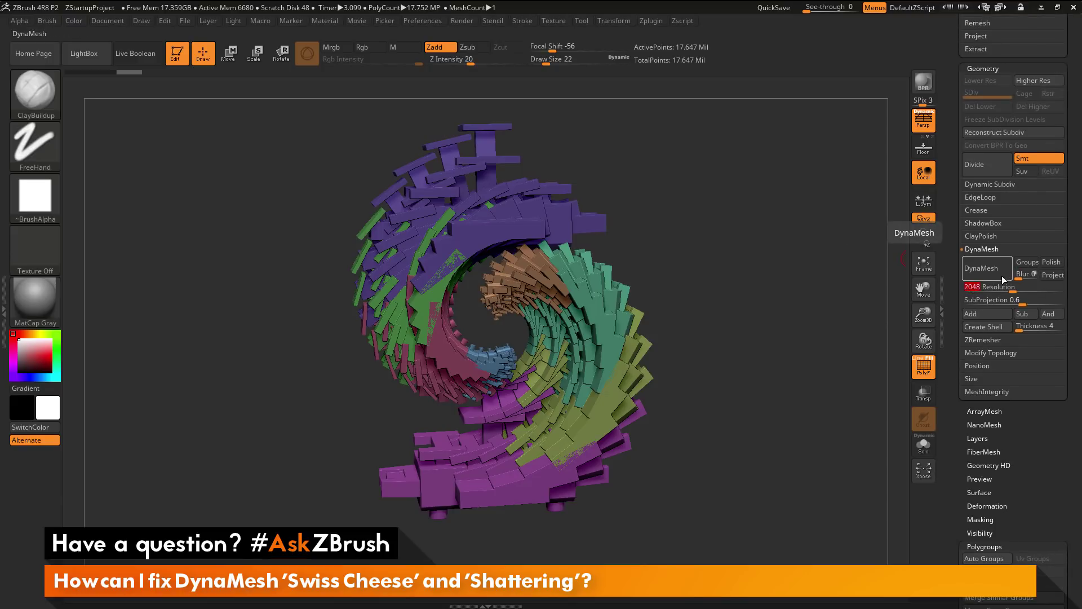
click(992, 274)
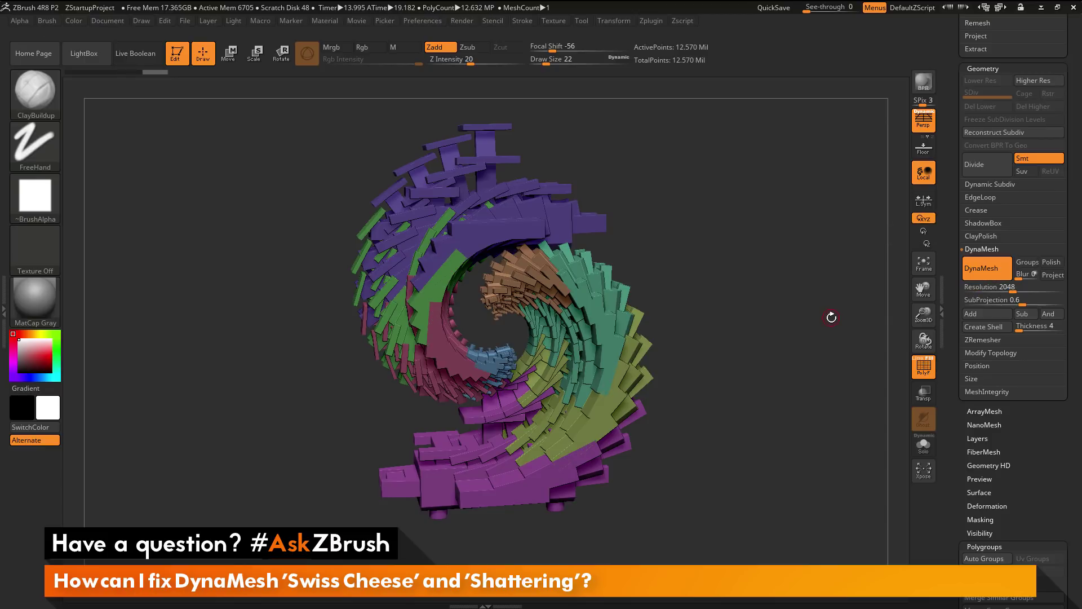
drag(817, 349, 875, 316)
Regenerate the automatic polygroups on the DynaMeshed spiral and inspect whether its pieces are joined.
scroll(975, 366, down, 4)
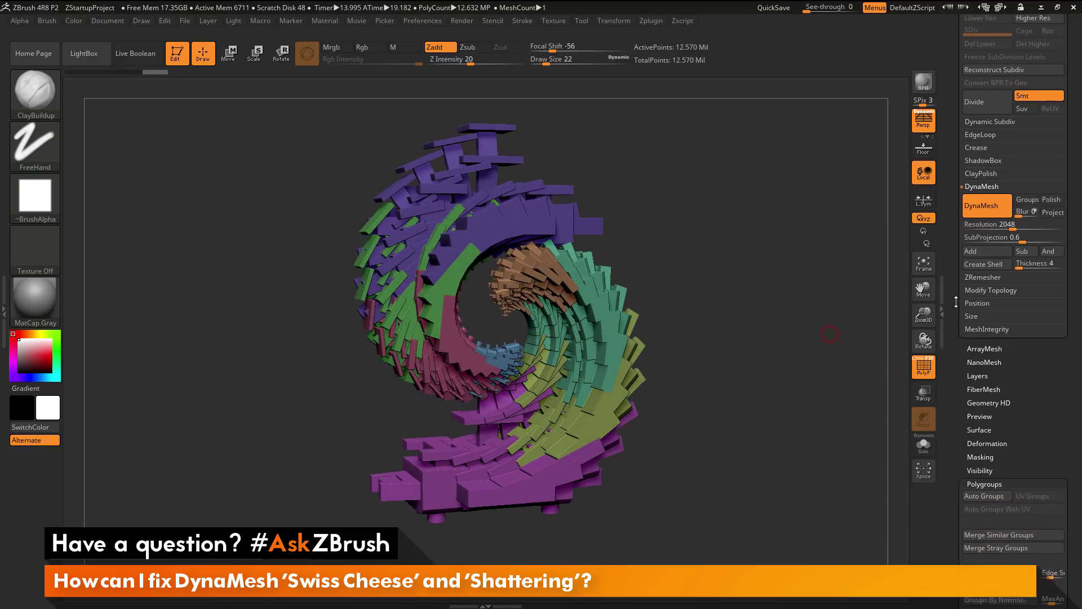
click(973, 386)
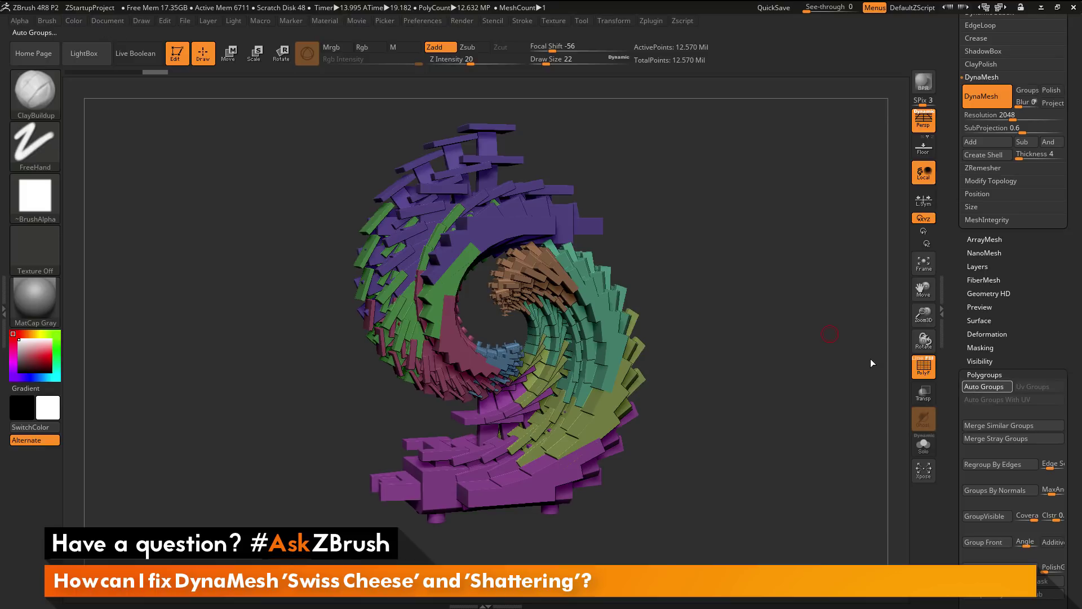
drag(802, 324, 835, 332)
drag(953, 275, 952, 402)
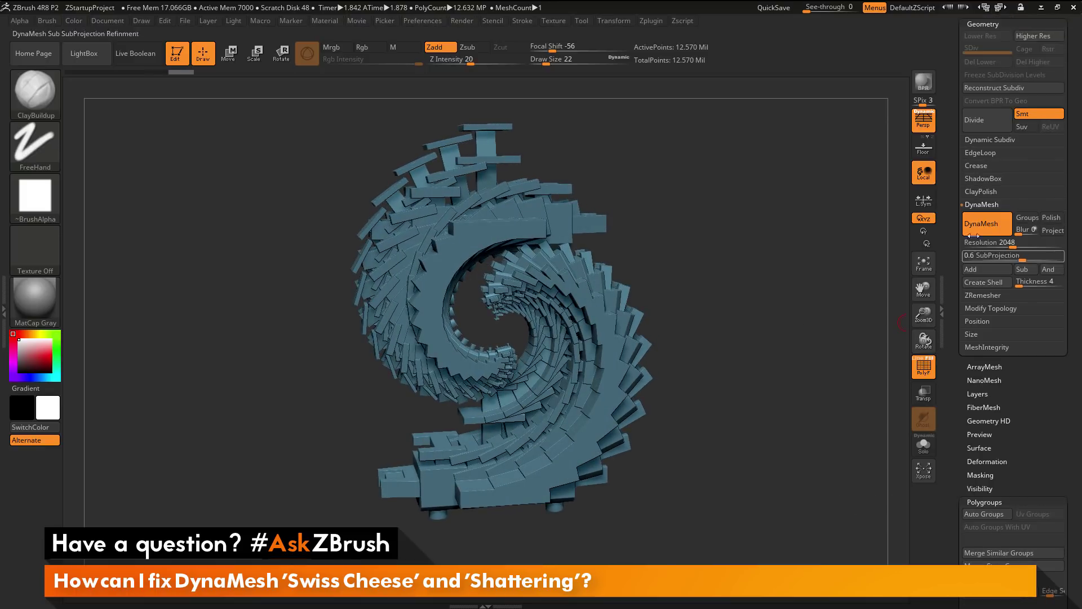
drag(756, 350, 815, 367)
Switch to the original eight-subtool spiral and back to the merged version to compare the two.
drag(957, 243, 957, 383)
drag(958, 282, 956, 367)
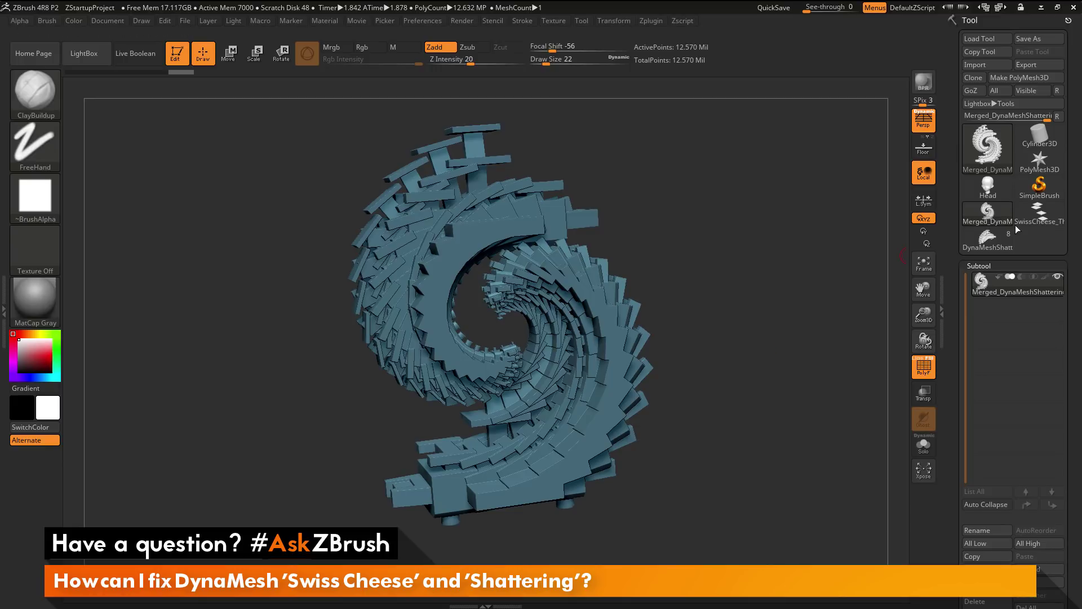
mouse_move(994, 247)
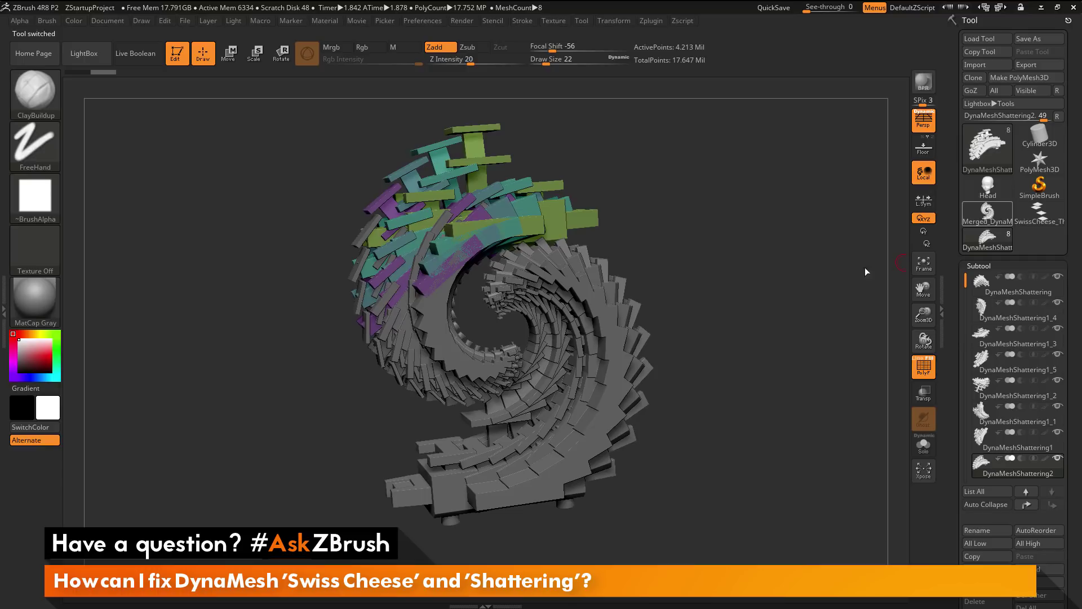
drag(735, 354, 784, 353)
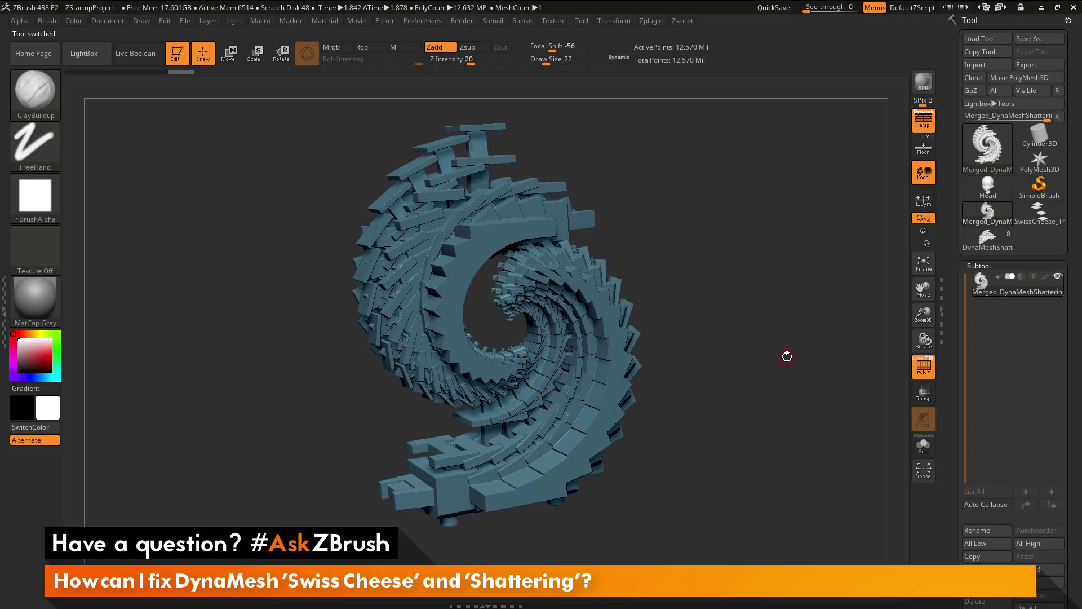